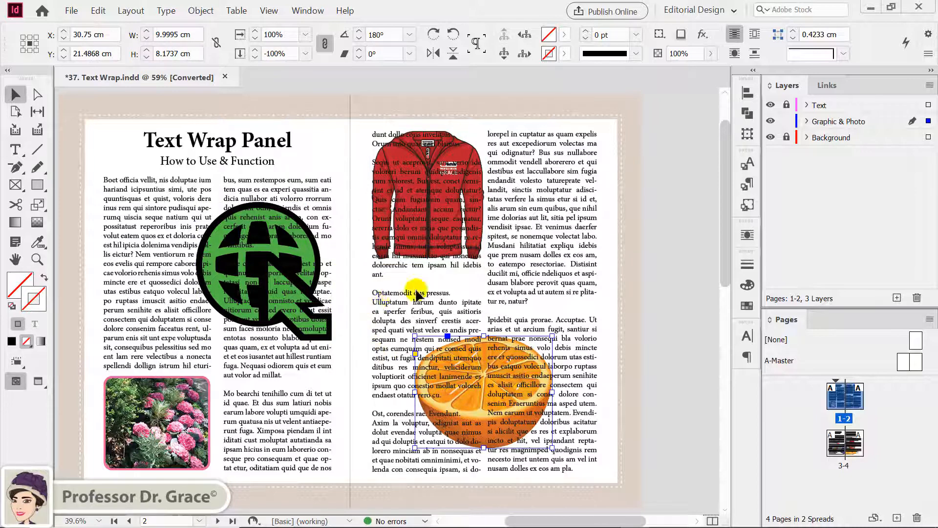
# Deselect the orange and hide and redisplay the Text, Graphic & Photo and Background layers in turn to inspect their contents
pyautogui.click(360, 311)
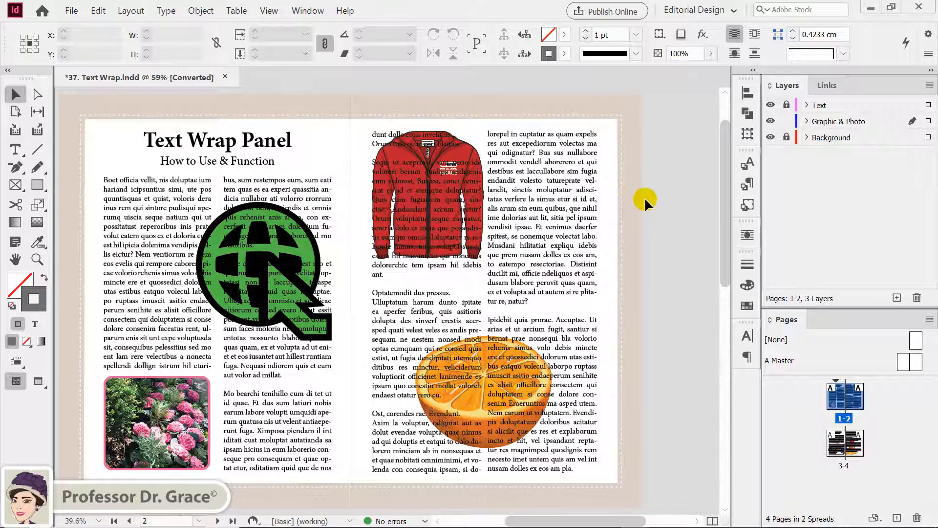
pyautogui.click(848, 107)
pyautogui.click(851, 121)
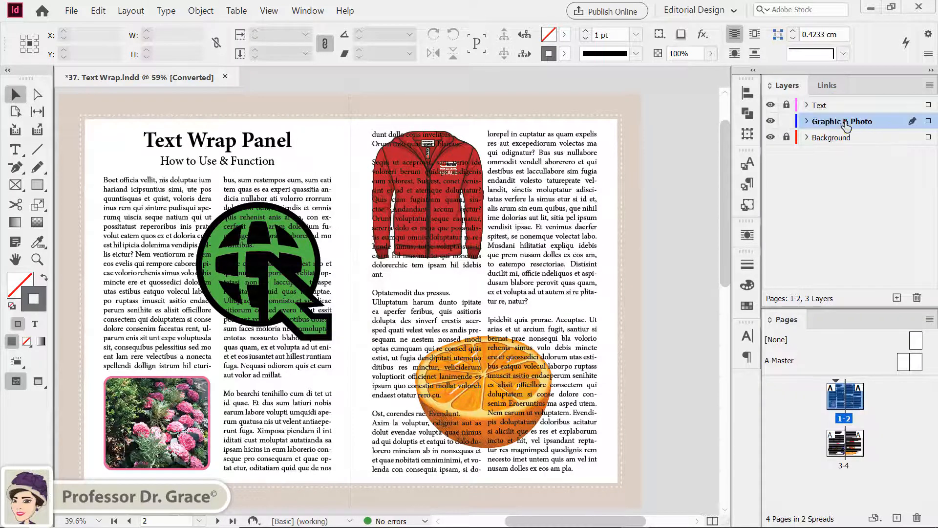
pyautogui.click(836, 138)
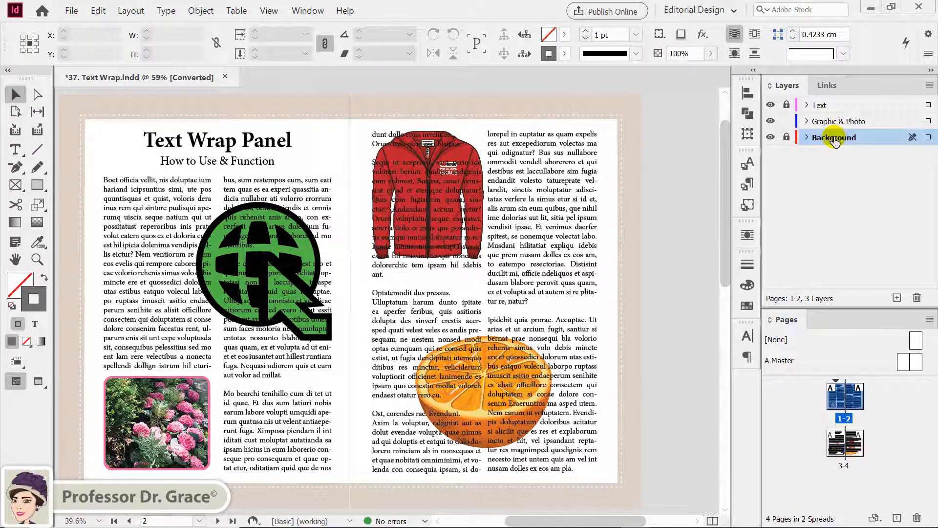
pyautogui.click(772, 107)
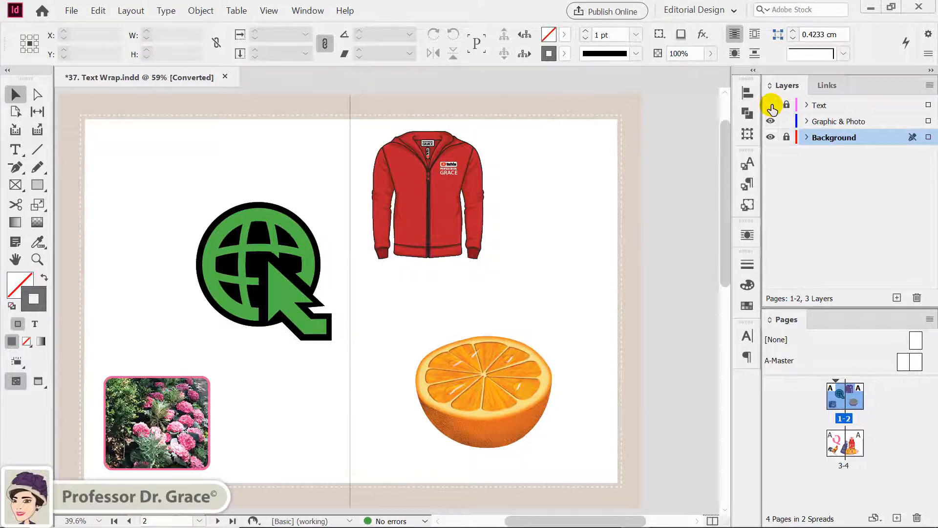
pyautogui.click(771, 106)
pyautogui.click(771, 121)
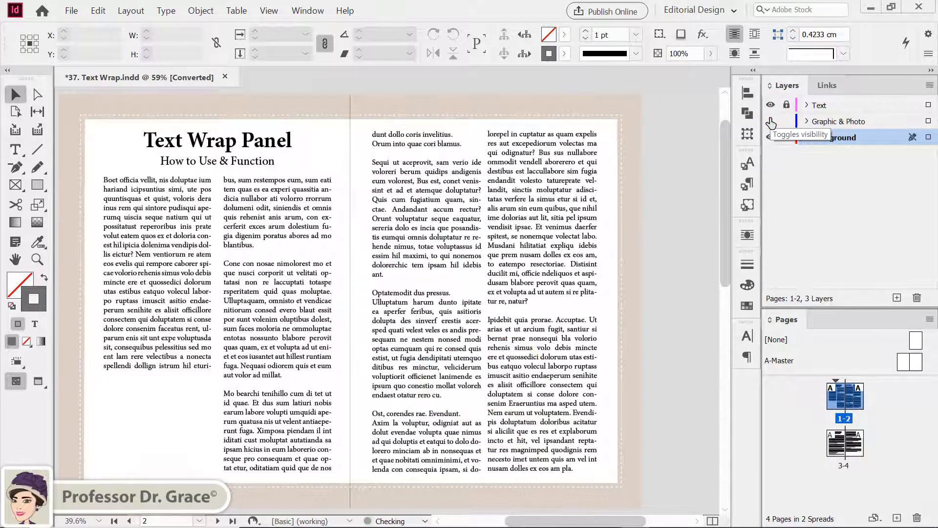
pyautogui.click(771, 121)
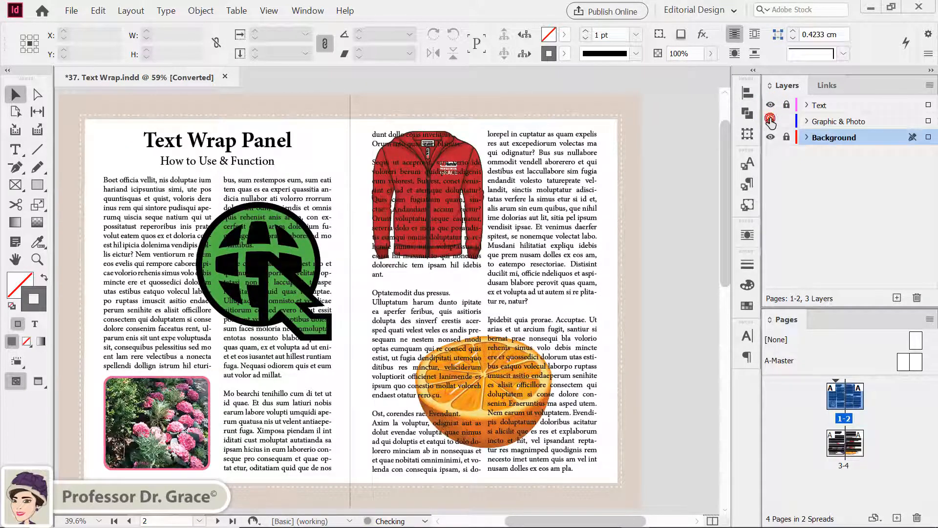
pyautogui.click(770, 137)
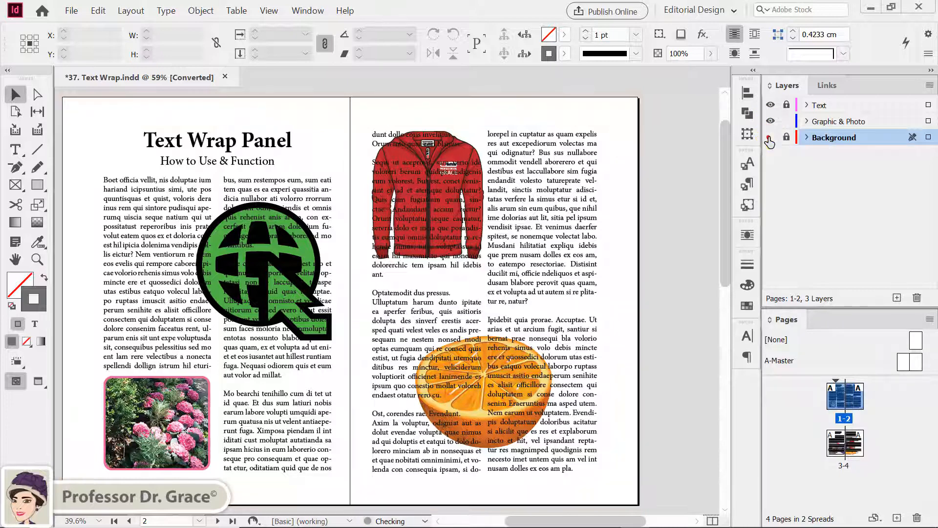
pyautogui.click(770, 138)
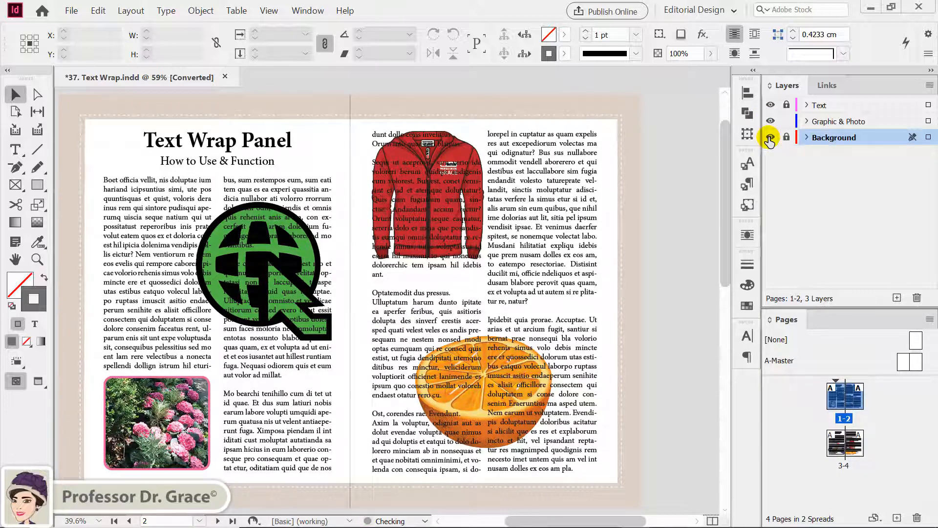
# Check the locks on the Text and Background layers and make the Graphic & Photo layer active
pyautogui.click(818, 106)
pyautogui.click(823, 138)
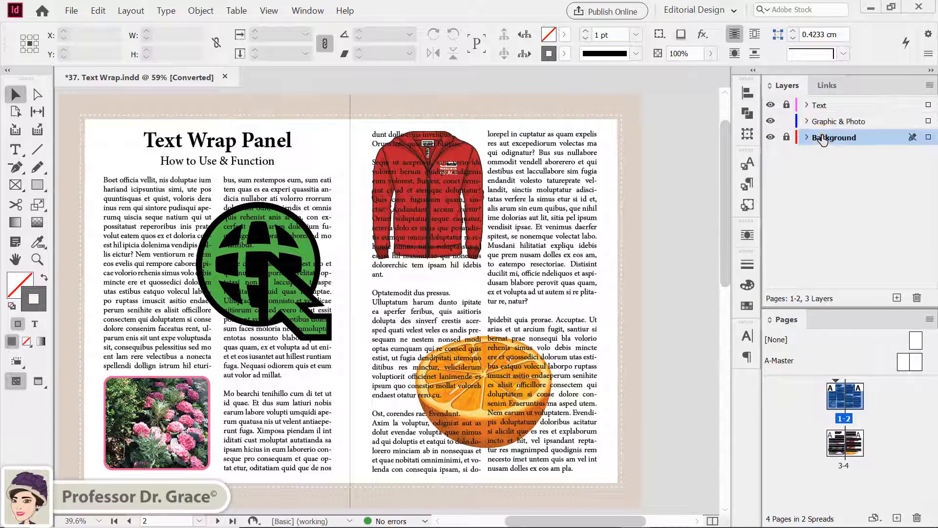
pyautogui.click(785, 105)
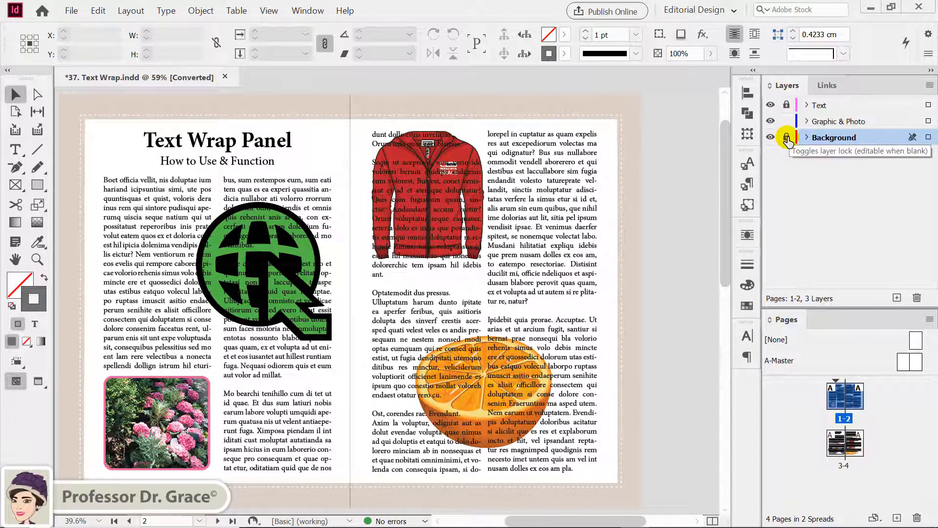
pyautogui.click(787, 137)
pyautogui.click(831, 121)
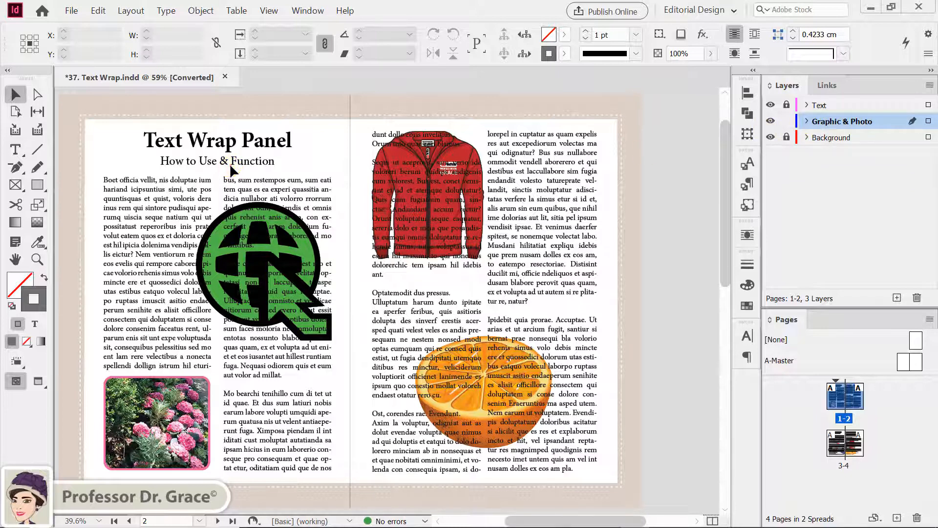
# Check which images are selectable on the Graphic & Photo layer, including the globe, jacket, orange and garden photo, keeping that layer active
pyautogui.moveTo(230, 166); pyautogui.dragTo(536, 445)
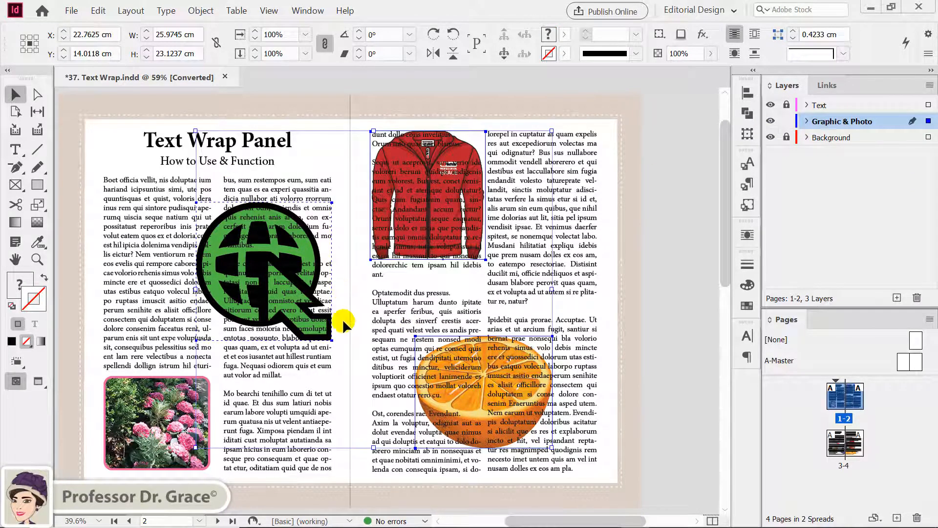
pyautogui.click(185, 432)
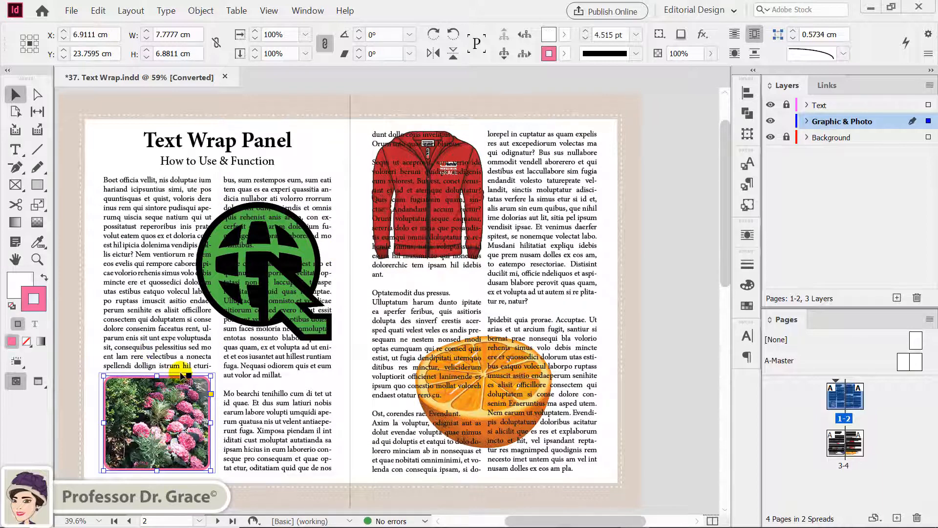
pyautogui.click(365, 359)
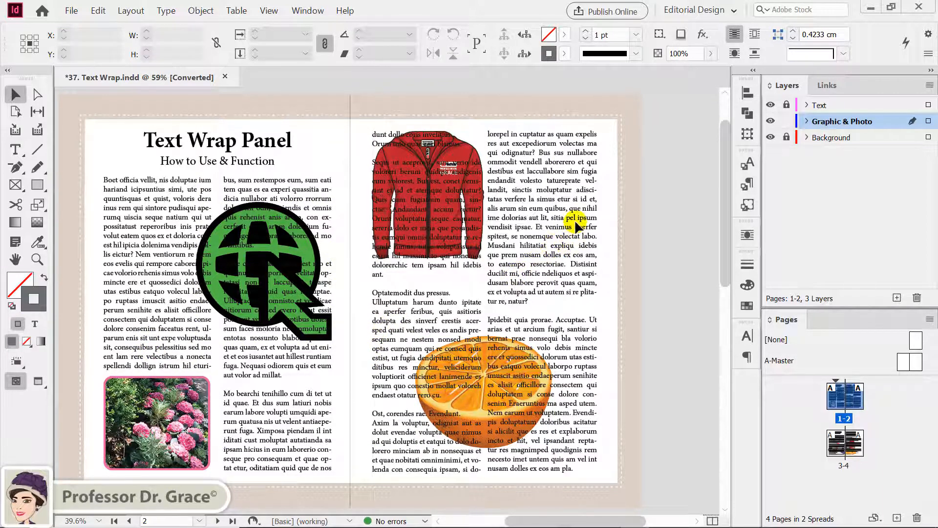
pyautogui.click(851, 105)
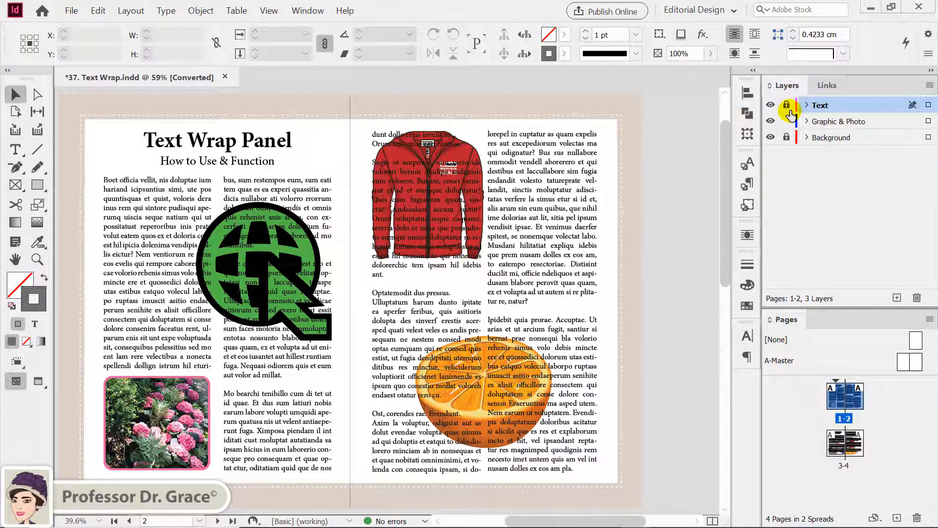
pyautogui.click(813, 123)
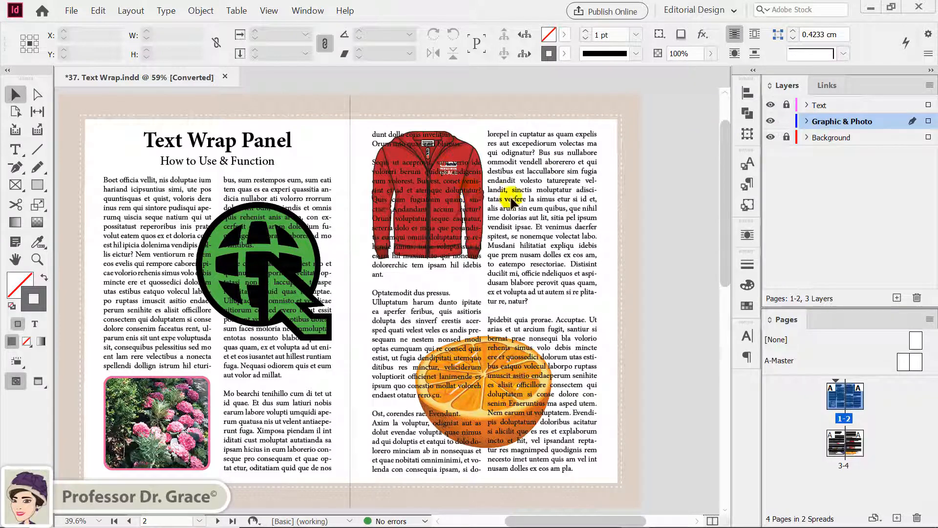
# Open the list of linked files and view the spread of pages 3-4
pyautogui.click(826, 85)
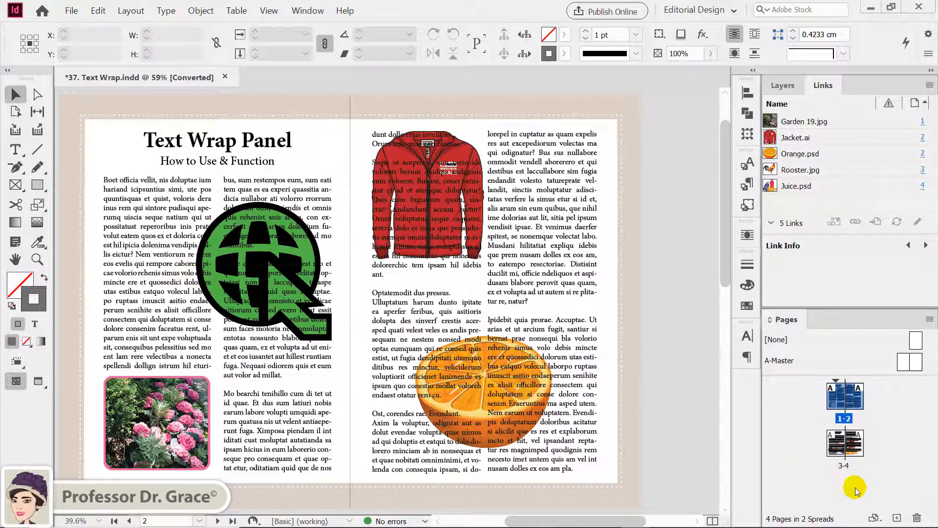
pyautogui.click(846, 445)
pyautogui.scroll(-10, 408, 383)
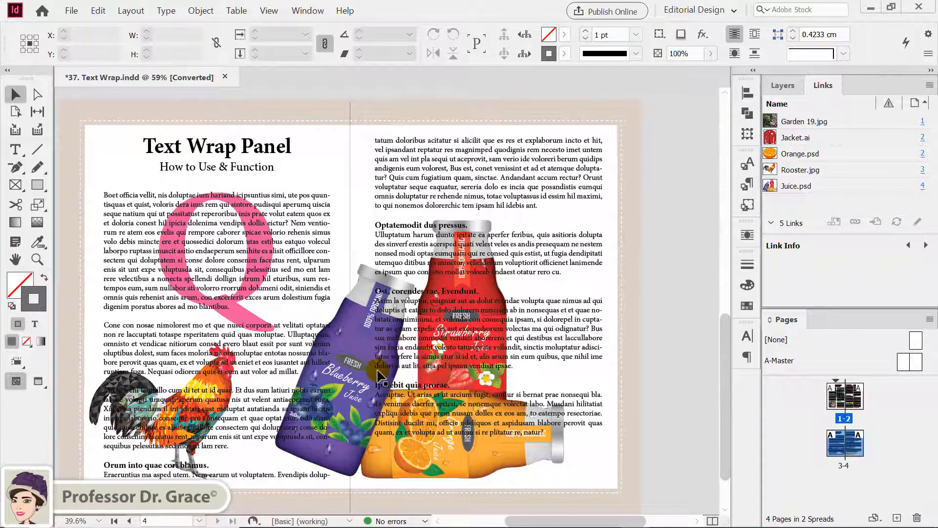
pyautogui.scroll(1, 377, 381)
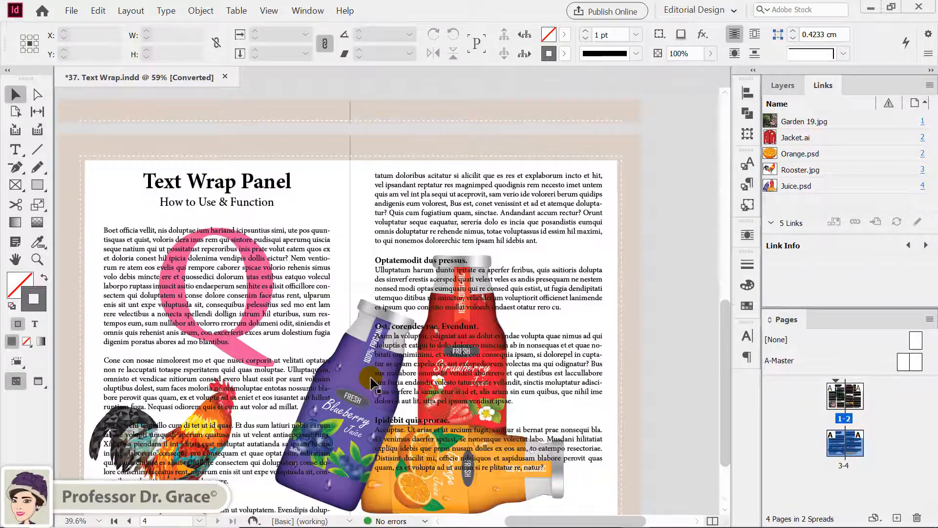
# Examine the link information of Garden 19.jpg, Jacket.ai, Orange.psd, Rooster.jpg and Juice.psd, and go back to pages 1-2
pyautogui.click(830, 122)
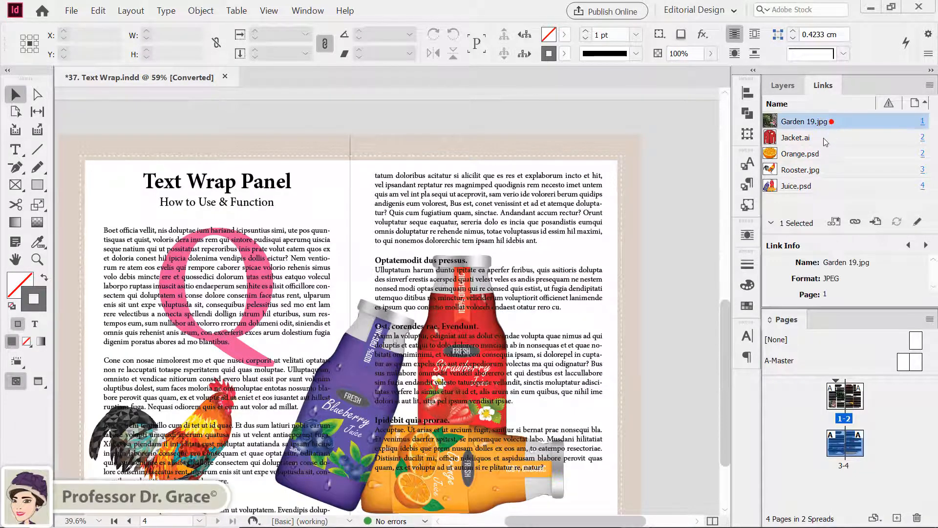
pyautogui.click(823, 138)
pyautogui.click(824, 154)
pyautogui.click(824, 170)
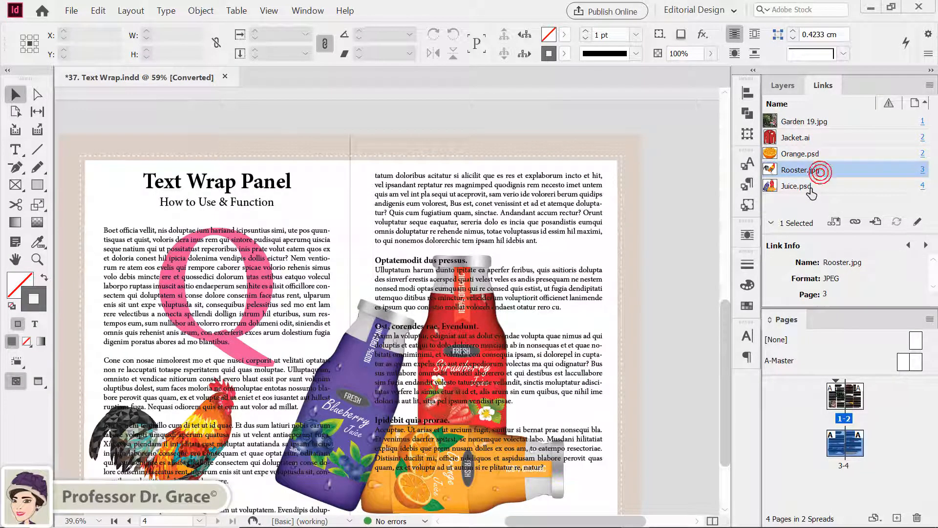
pyautogui.click(811, 187)
pyautogui.doubleClick(845, 419)
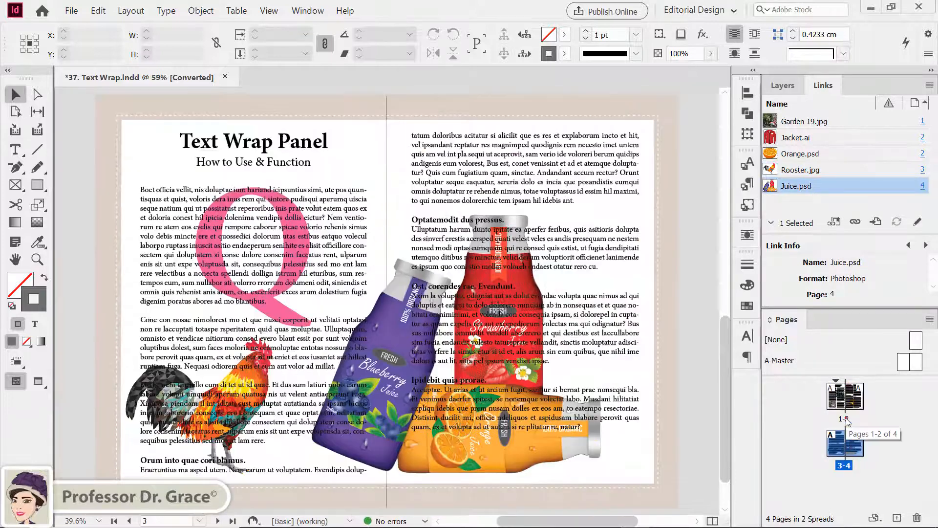
pyautogui.doubleClick(845, 417)
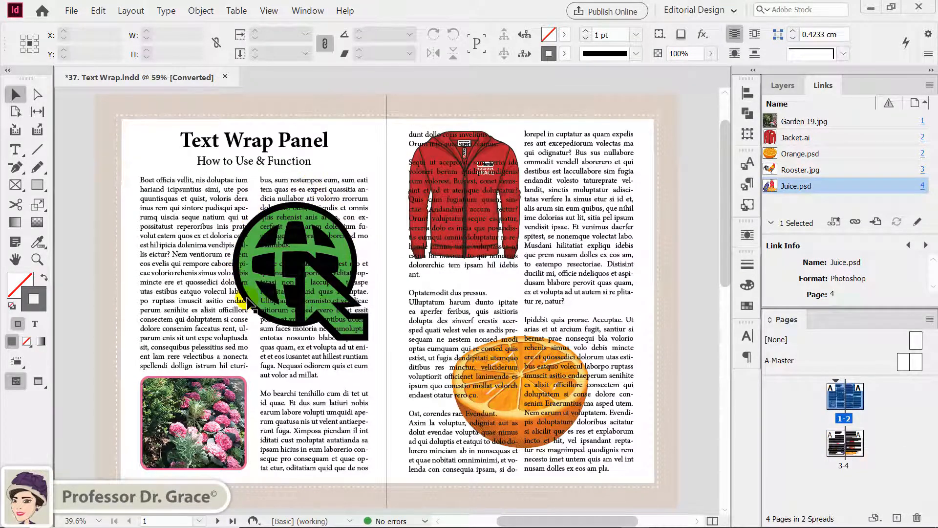
# Inspect the green globe graphic on pages 1-2 and the pink Q on pages 3-4, ending on pages 1-2 with nothing selected
pyautogui.click(316, 296)
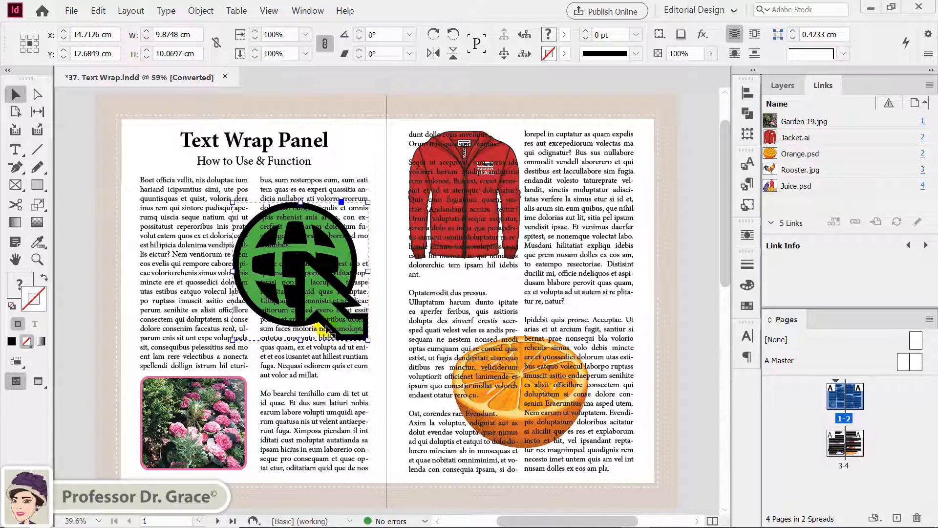
pyautogui.click(844, 464)
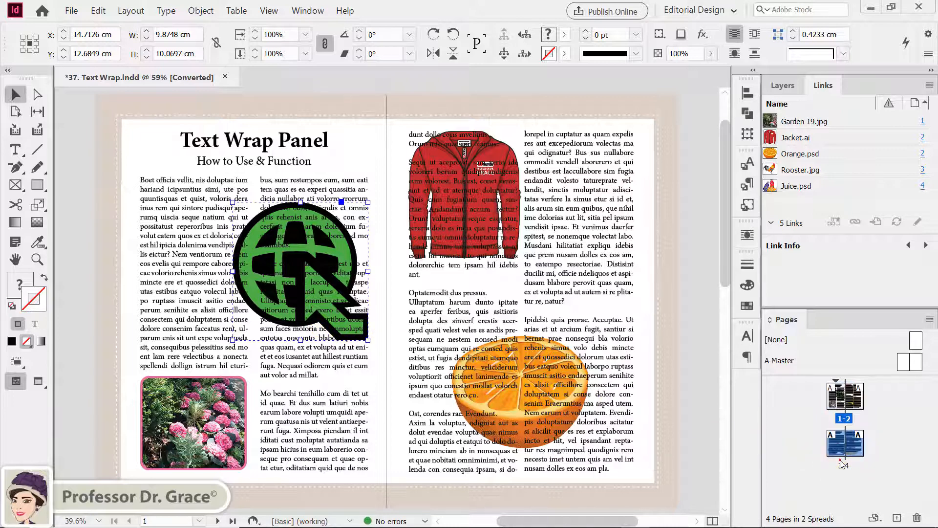
pyautogui.doubleClick(844, 464)
pyautogui.click(272, 311)
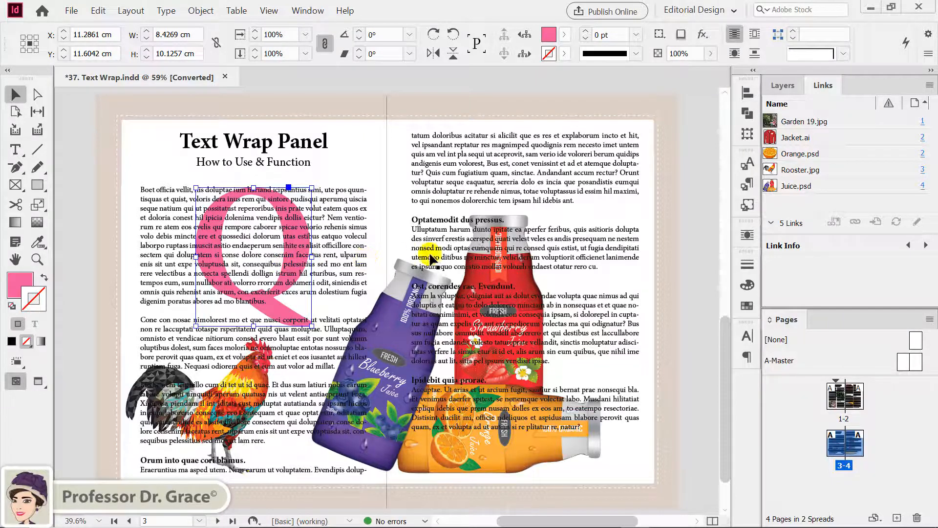
pyautogui.doubleClick(844, 419)
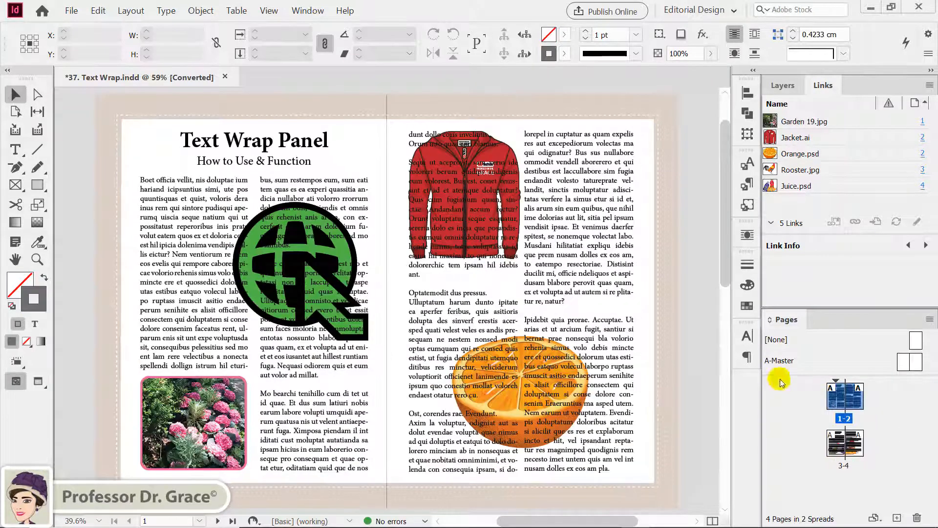
pyautogui.click(344, 323)
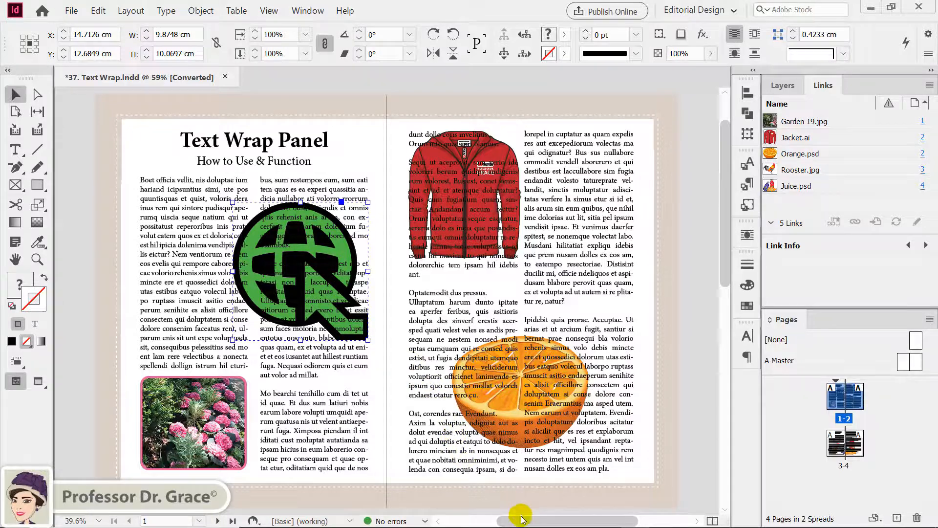
pyautogui.moveTo(521, 519); pyautogui.dragTo(530, 521)
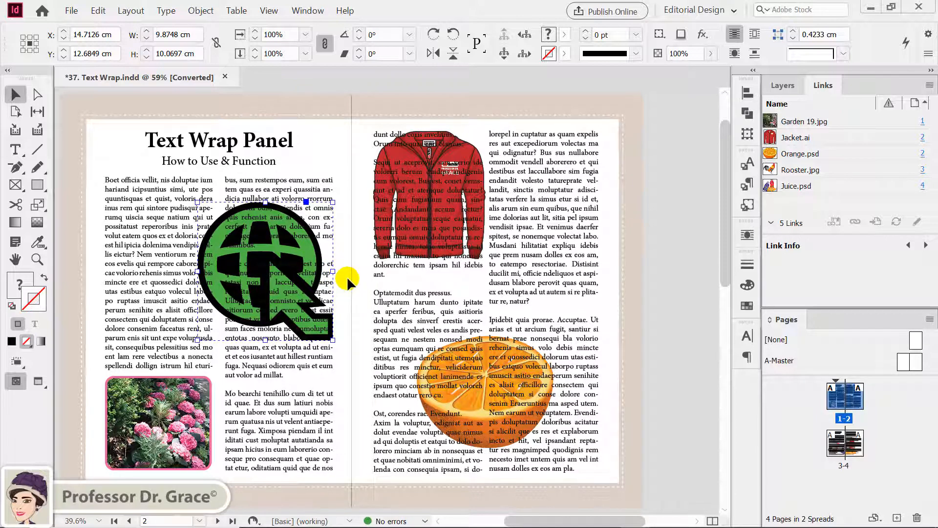
pyautogui.click(359, 278)
# Compare the file formats of the linked JPG, AI and PSD images, and return to the layer list
pyautogui.click(811, 121)
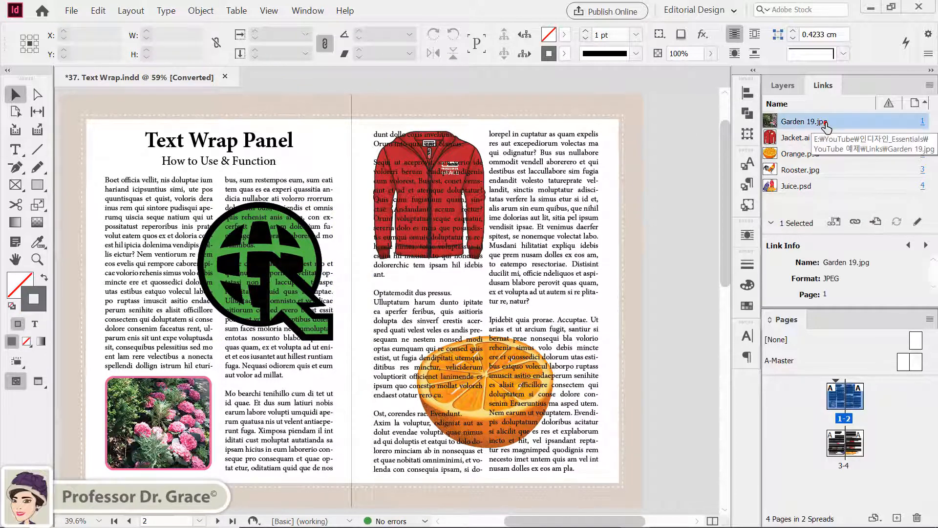
pyautogui.click(814, 172)
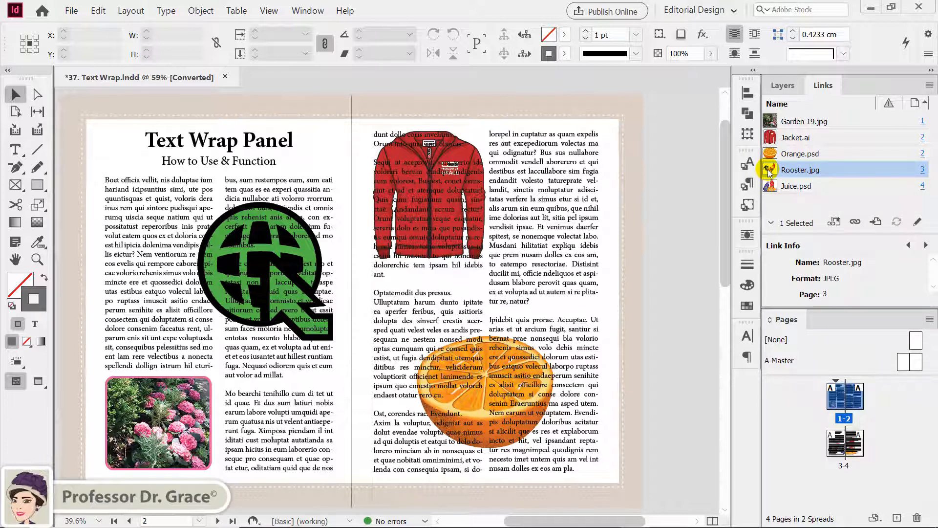
pyautogui.click(777, 137)
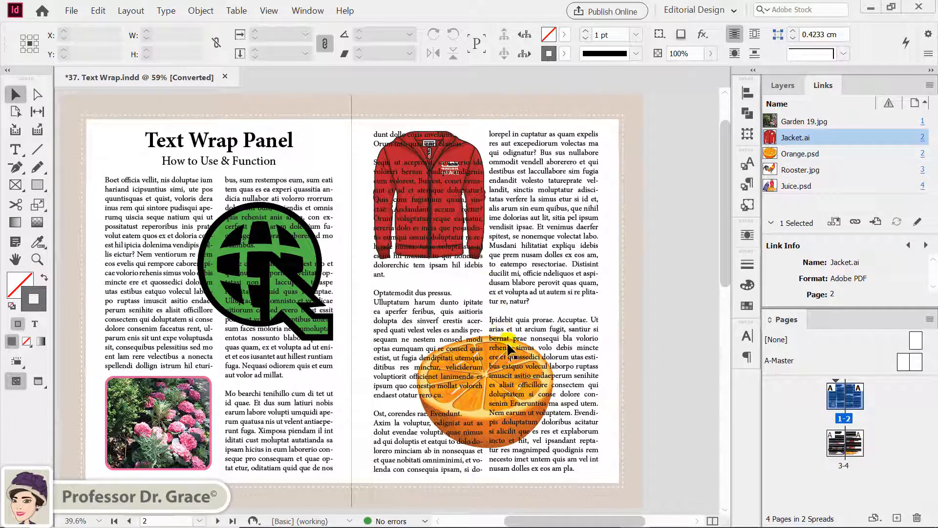
pyautogui.click(797, 186)
pyautogui.click(799, 153)
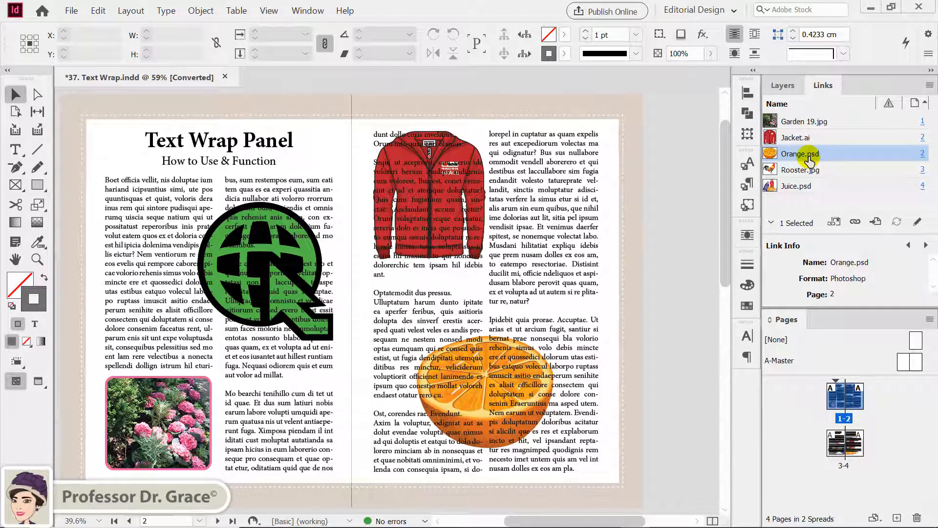
pyautogui.click(800, 186)
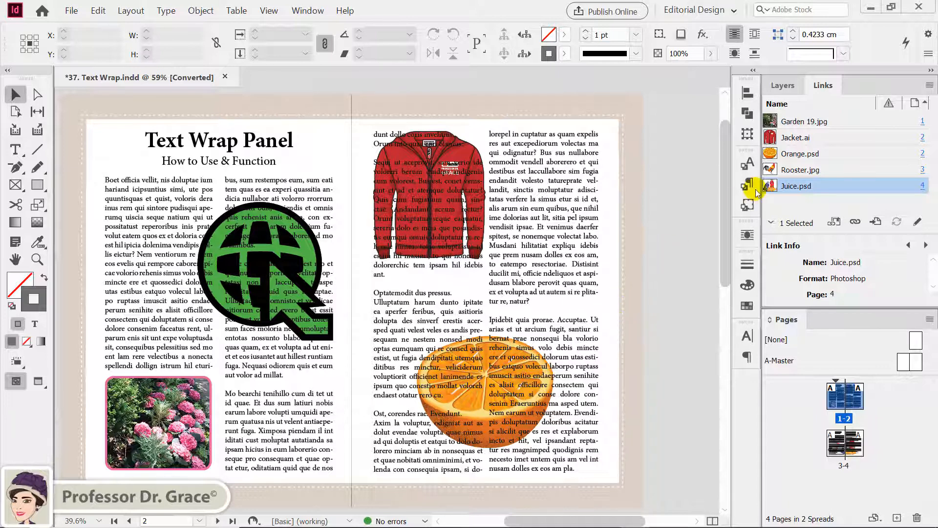
pyautogui.click(782, 85)
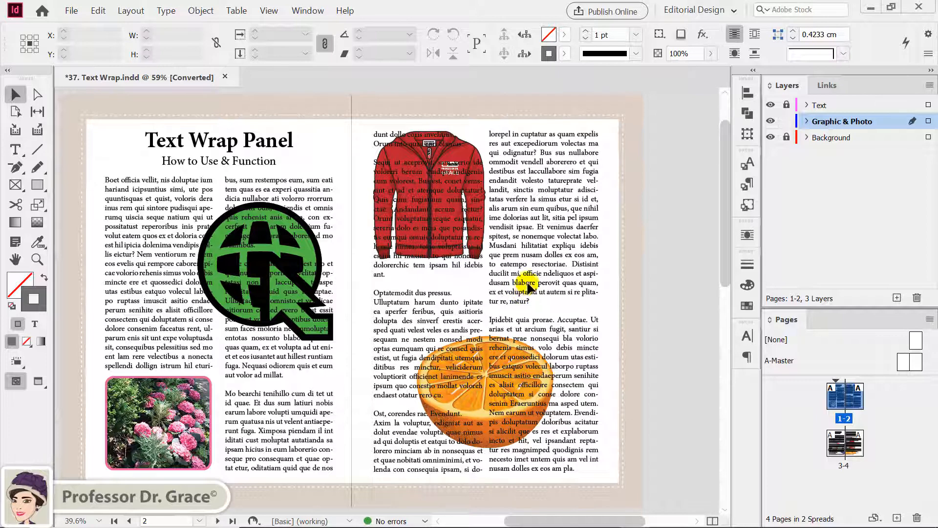
# Show the Text Wrap settings and check where they are listed among the application's windows
pyautogui.click(743, 237)
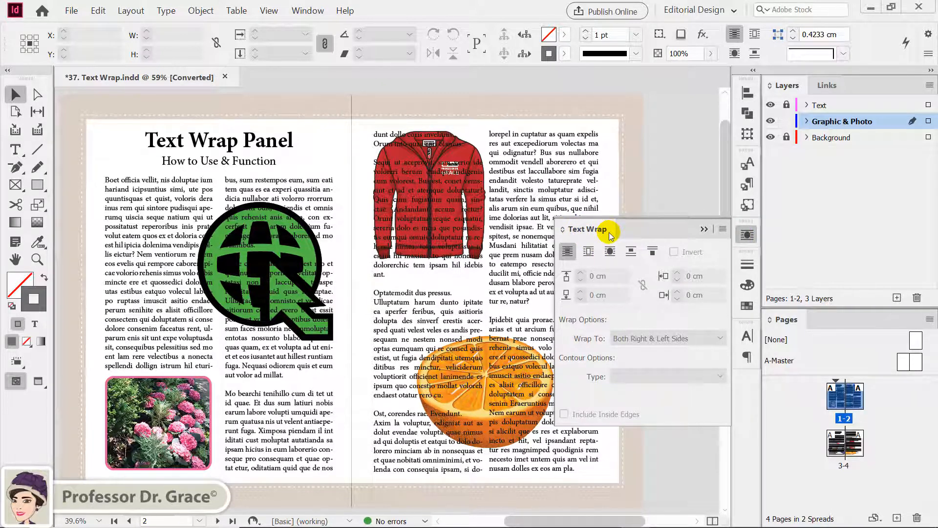
pyautogui.click(308, 10)
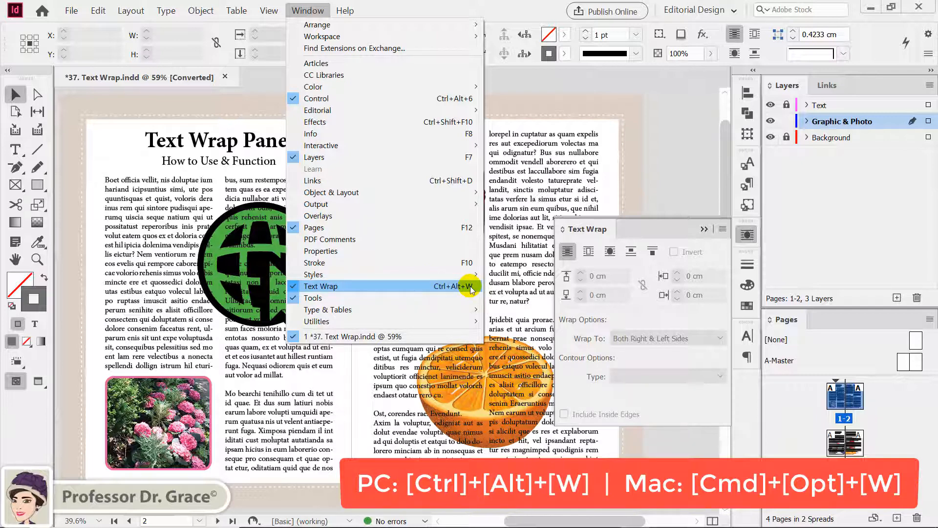
pyautogui.click(684, 171)
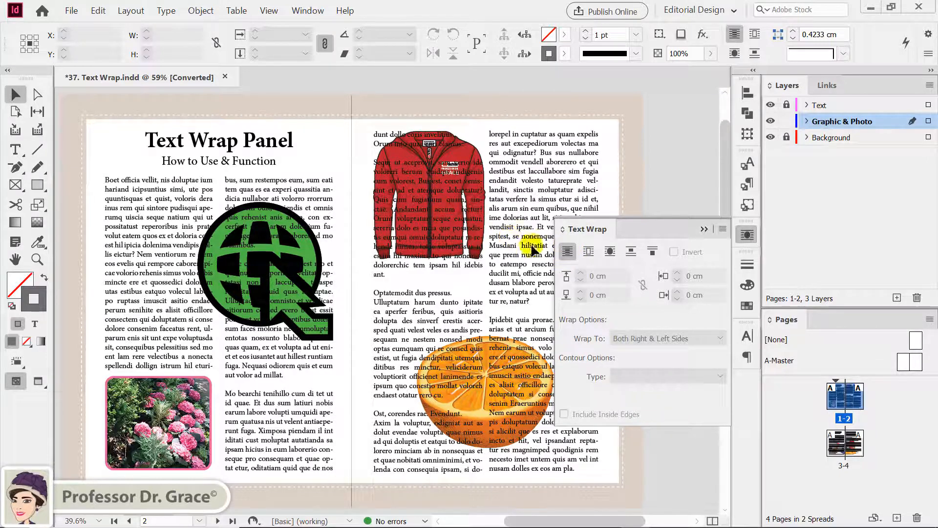
# With nothing selected, try the wrap modes for bounding box, object shape, jump object and jump to next column
pyautogui.click(589, 252)
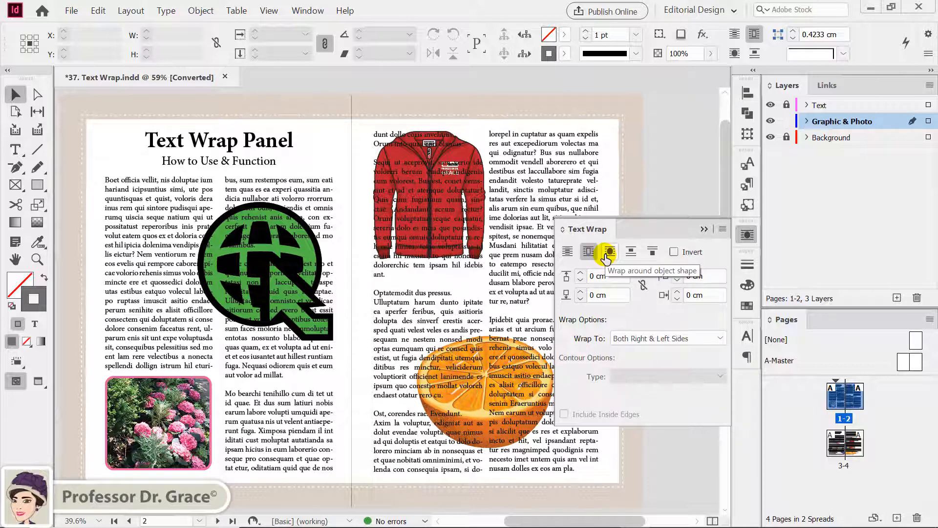
pyautogui.click(606, 255)
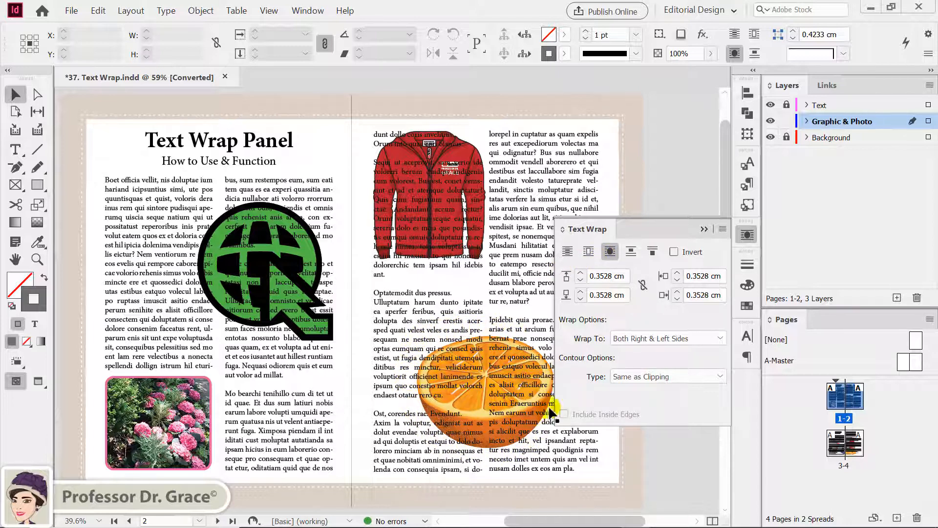
pyautogui.click(631, 255)
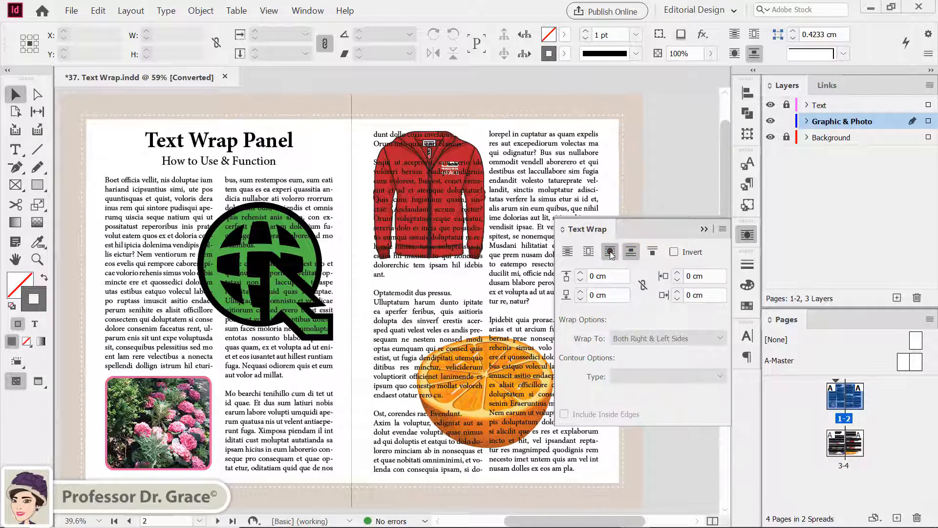
pyautogui.click(610, 252)
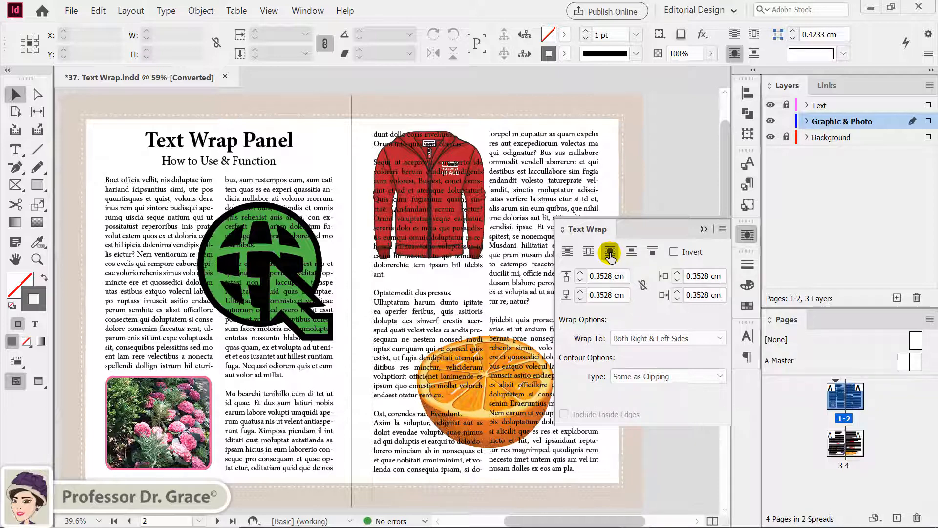
pyautogui.click(652, 252)
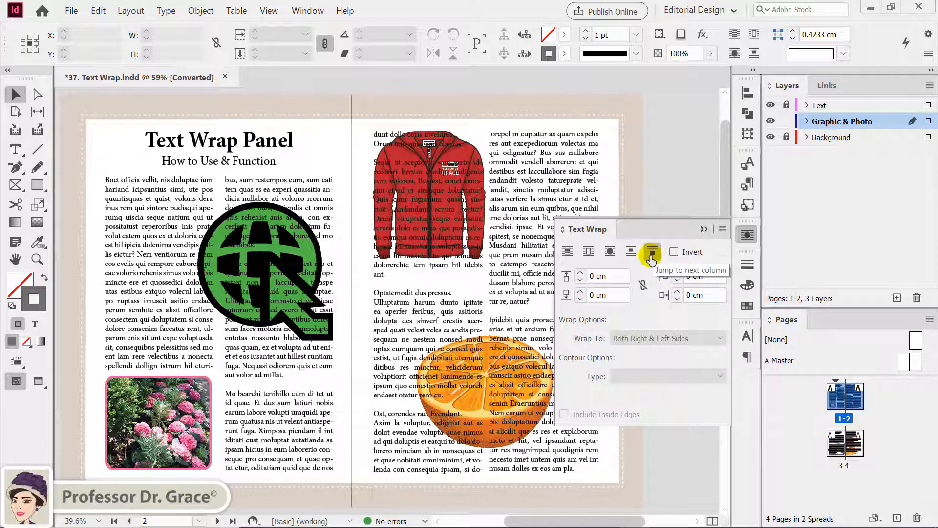
# Try the Invert option, set the wrap around object shape with contour type Detect Edges, and turn Invert off
pyautogui.click(675, 253)
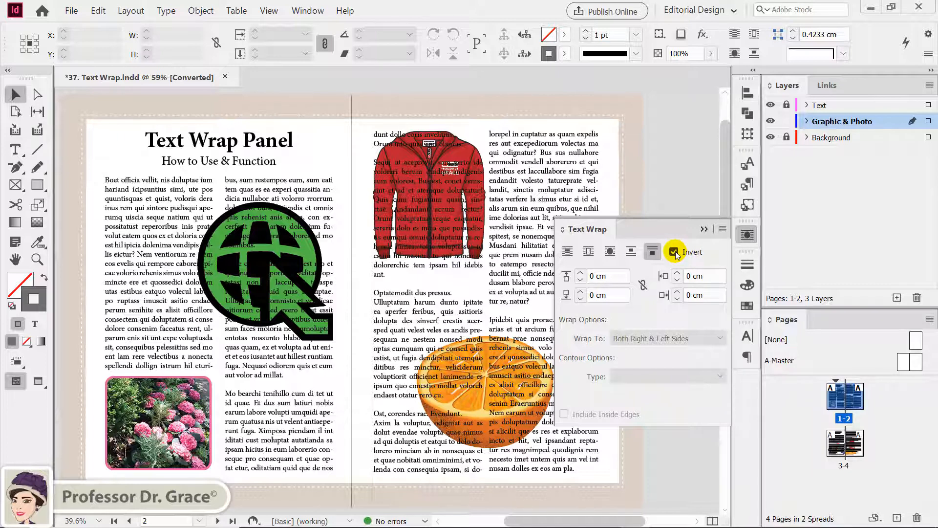
pyautogui.click(674, 254)
pyautogui.click(611, 253)
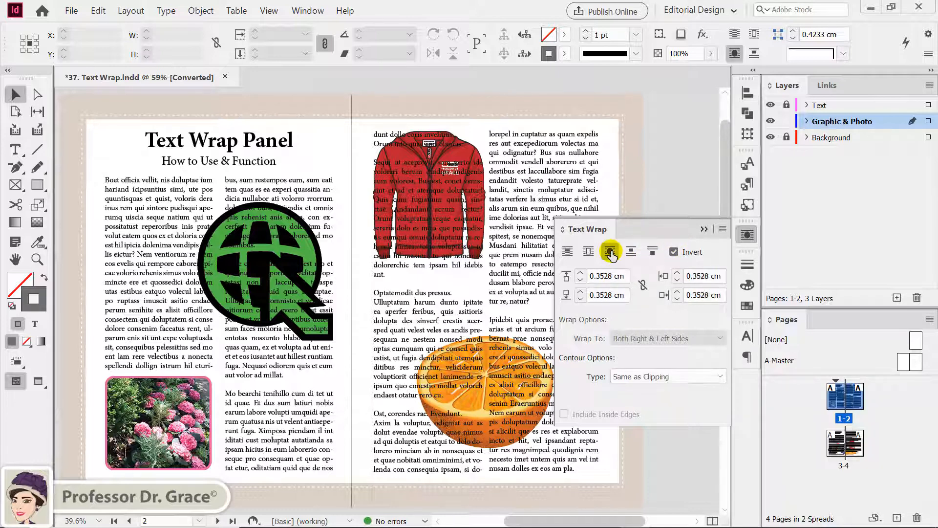
pyautogui.click(650, 376)
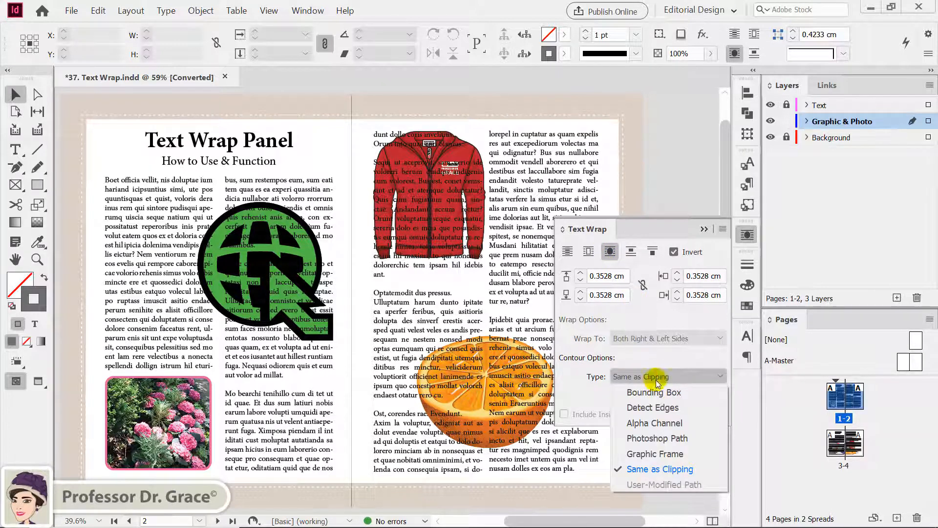
pyautogui.click(656, 407)
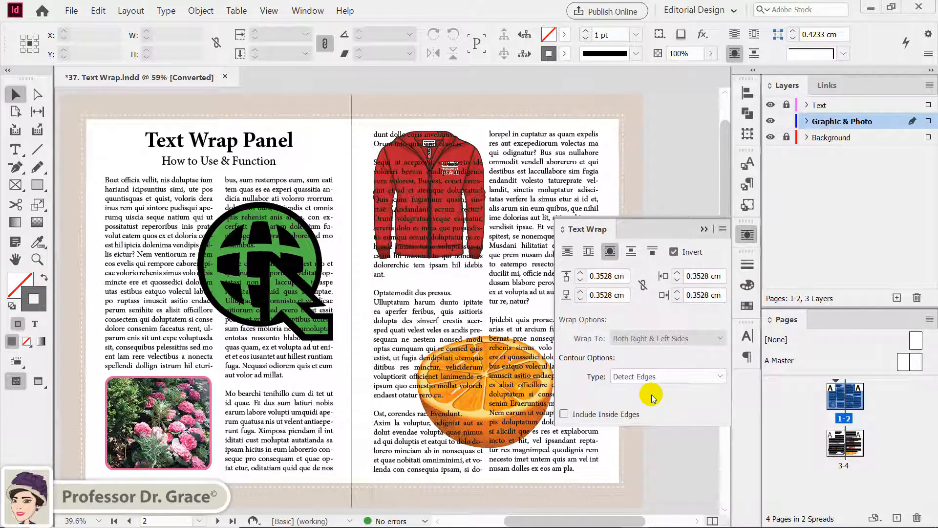
pyautogui.click(675, 253)
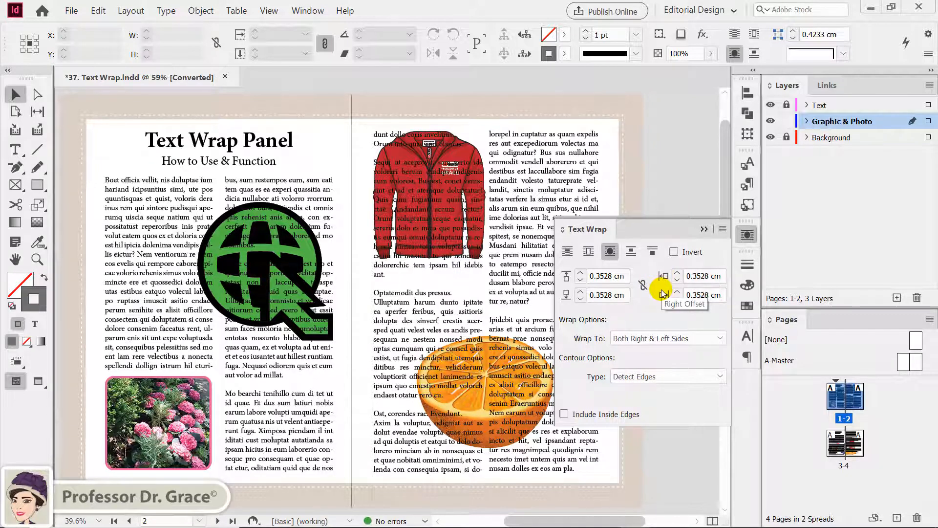
# Compare the offset settings across the wrap modes, toggle making all offsets the same, and set No text wrap
pyautogui.click(588, 252)
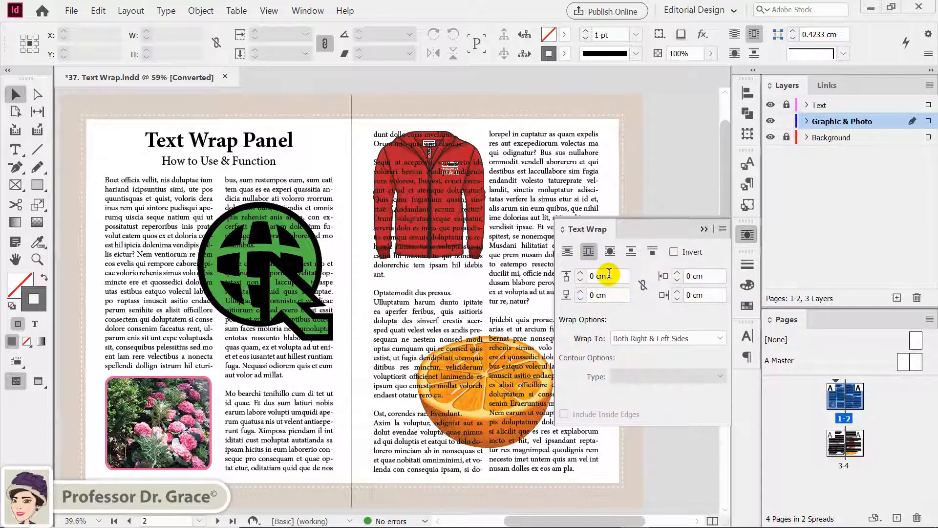
pyautogui.click(630, 252)
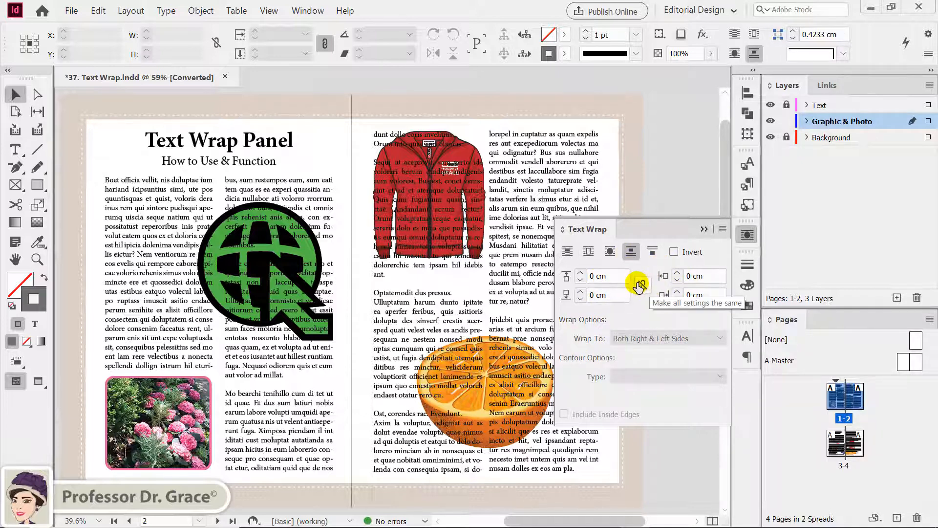
pyautogui.click(610, 251)
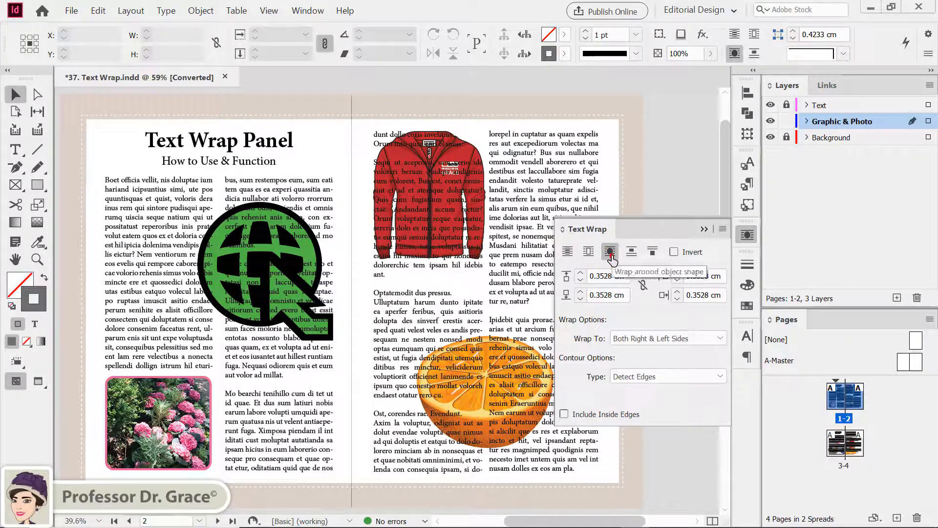
pyautogui.click(643, 286)
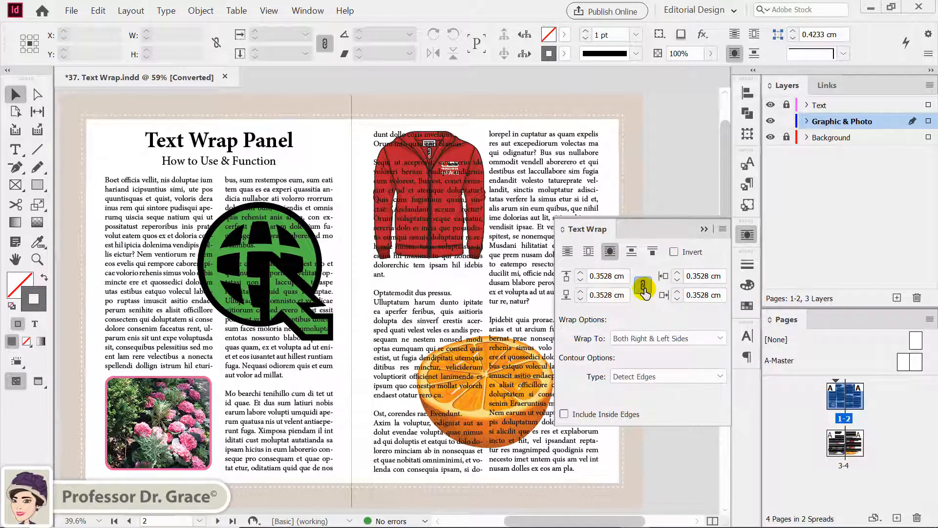
pyautogui.click(643, 288)
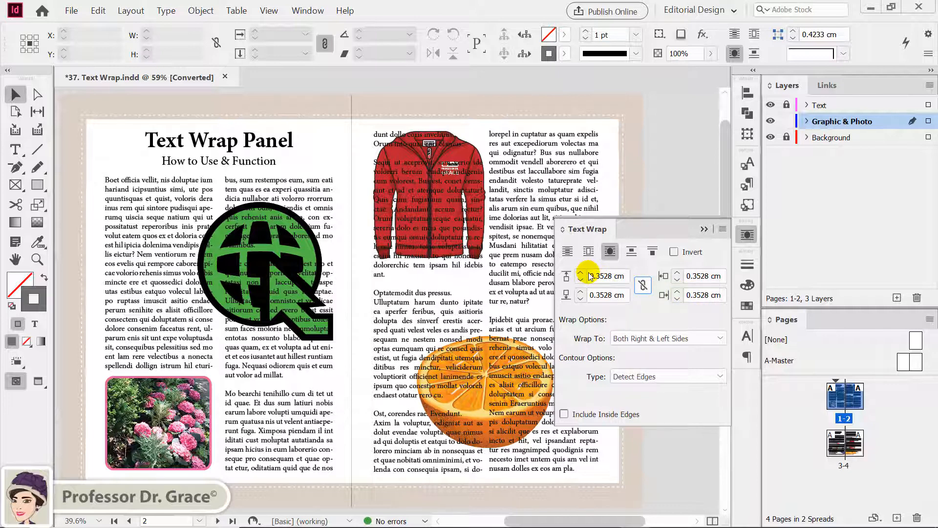
pyautogui.click(567, 251)
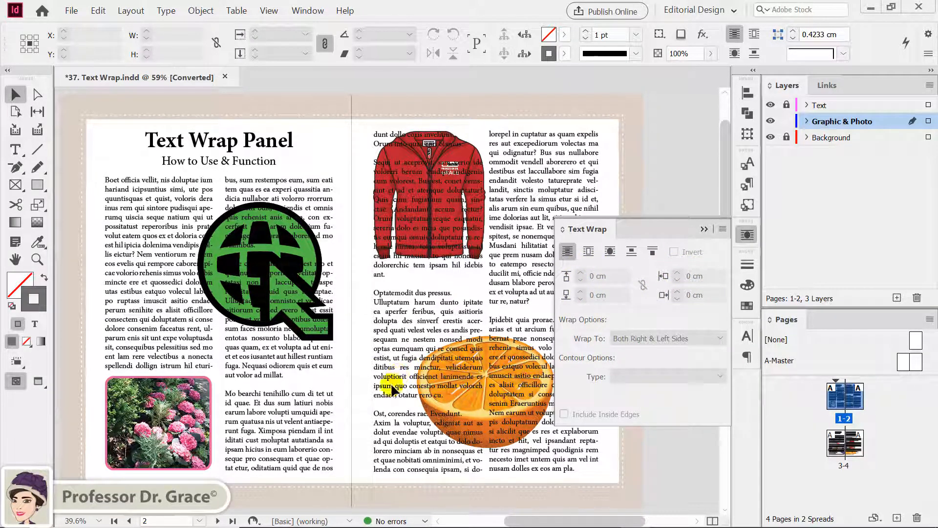
# Try wrapping the text around the orange's bounding box and its object shape, and undo both wraps
pyautogui.click(483, 433)
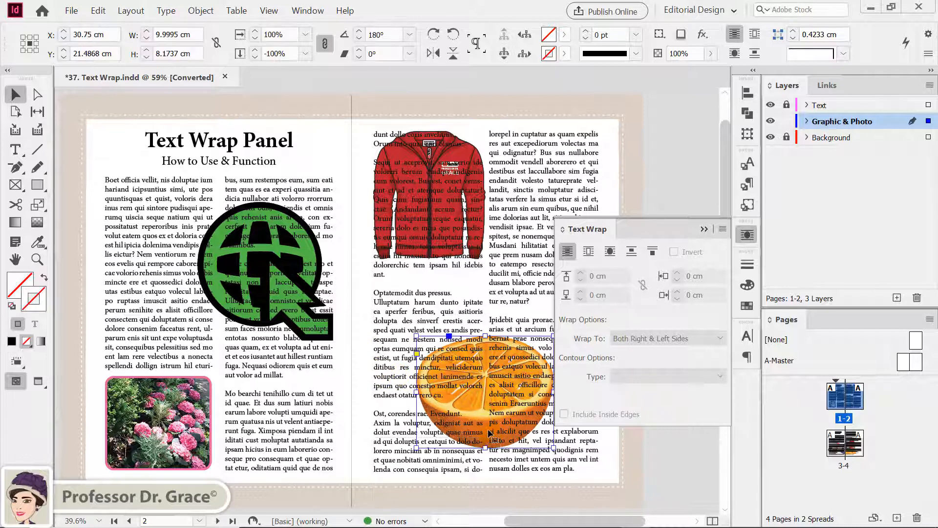
pyautogui.click(589, 253)
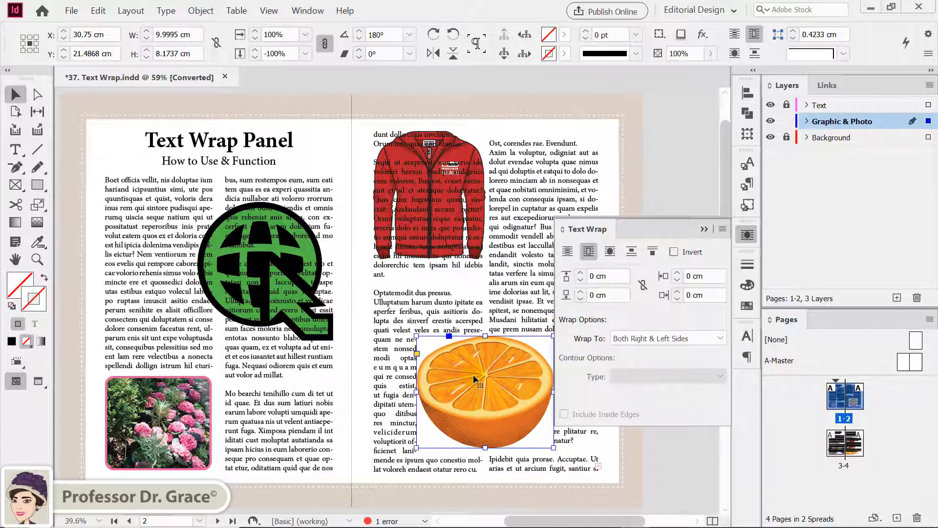
pyautogui.click(608, 252)
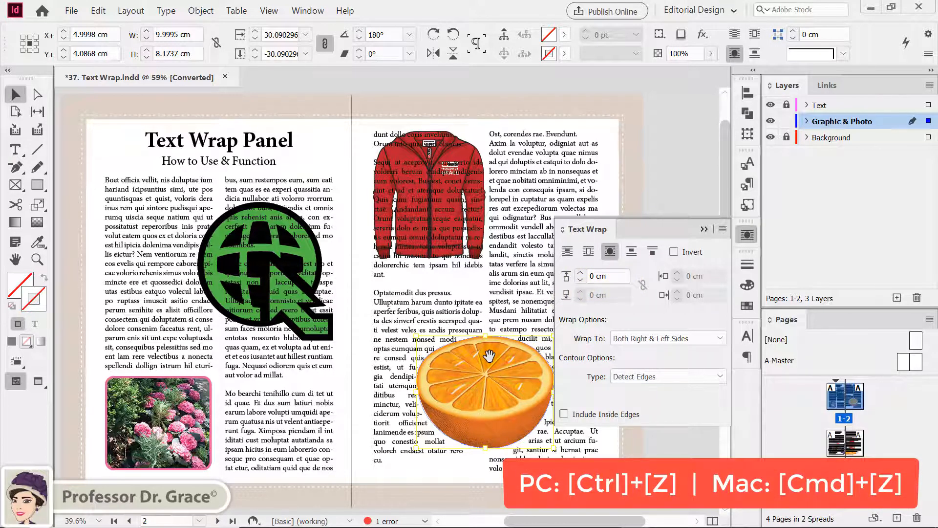
pyautogui.hotkey('ctrl', 'z')
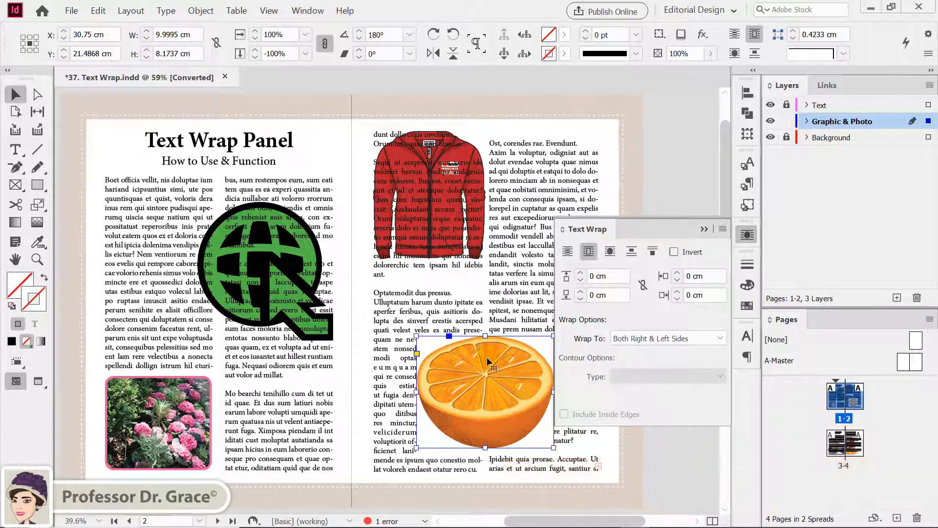
pyautogui.hotkey('ctrl', 'z')
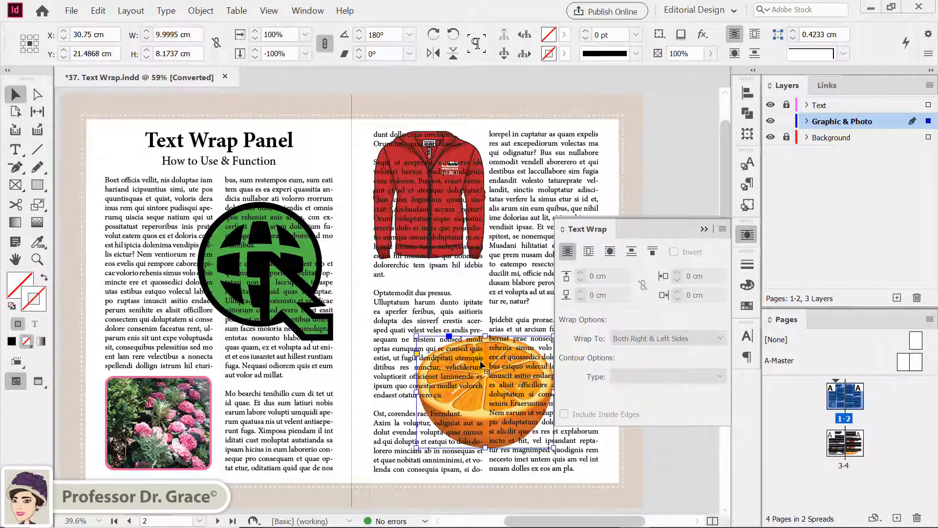
# With nothing selected, set wrap around object shape and review the available Wrap To sides and contour types
pyautogui.click(471, 280)
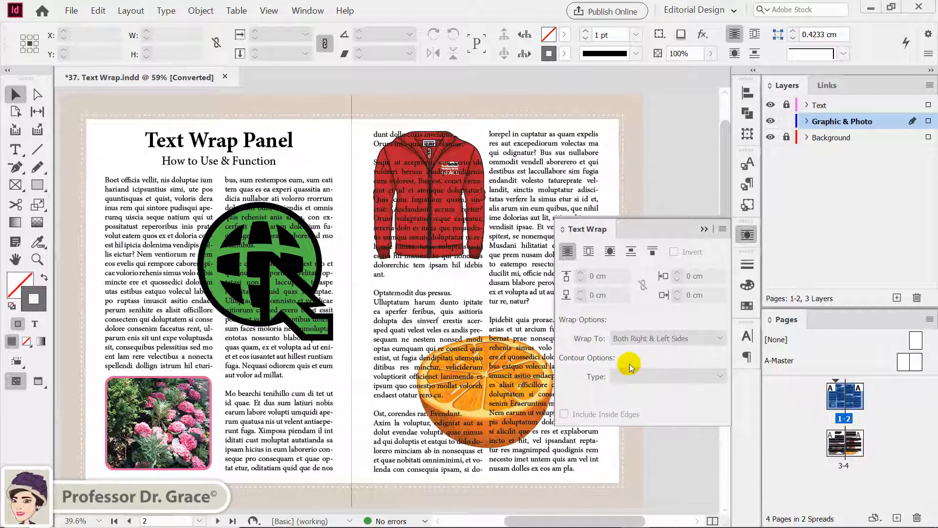
pyautogui.click(610, 253)
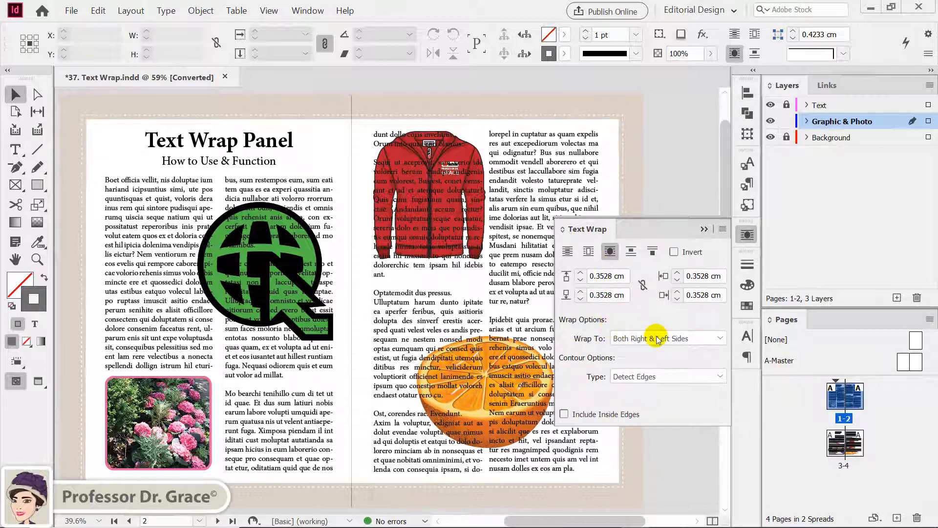
pyautogui.click(721, 340)
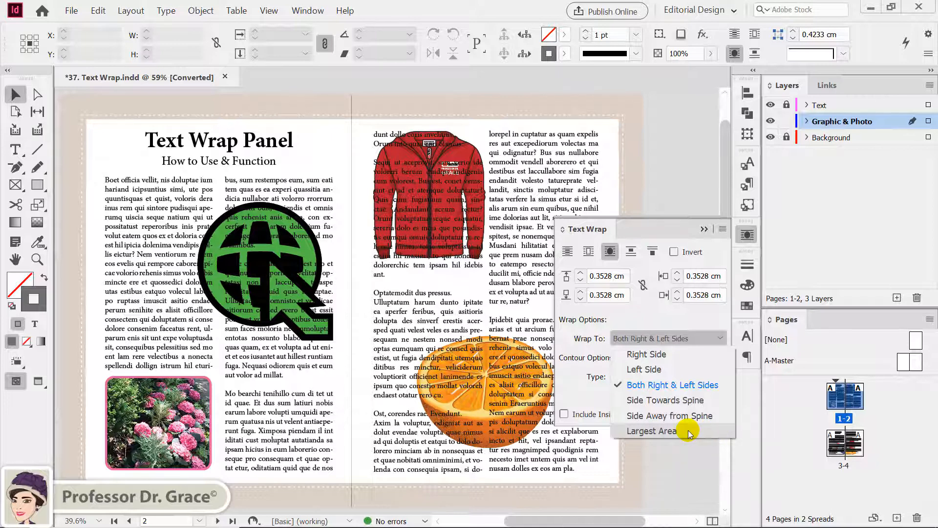
pyautogui.click(592, 390)
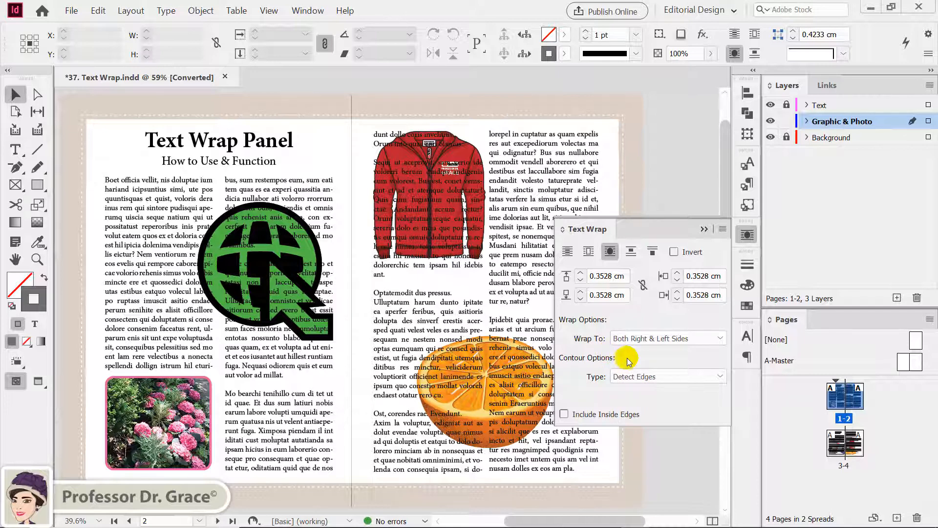
pyautogui.click(720, 376)
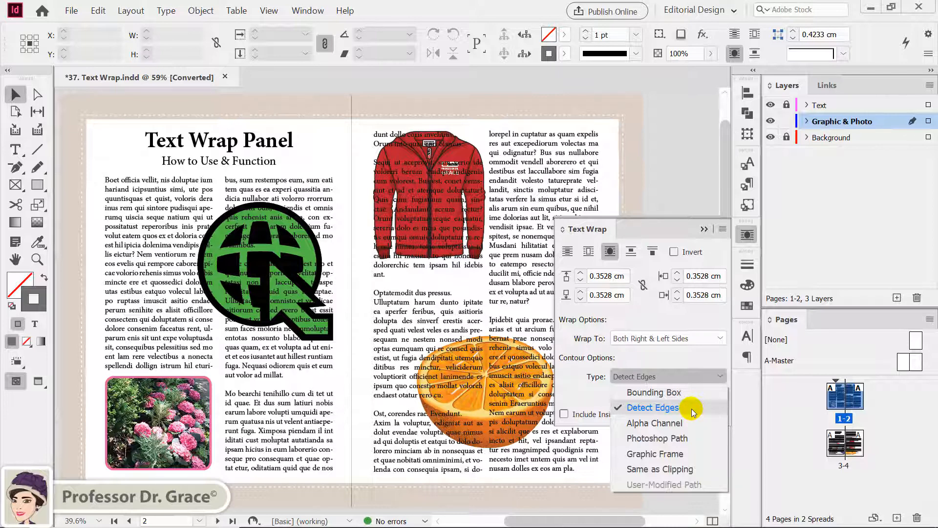
pyautogui.click(384, 376)
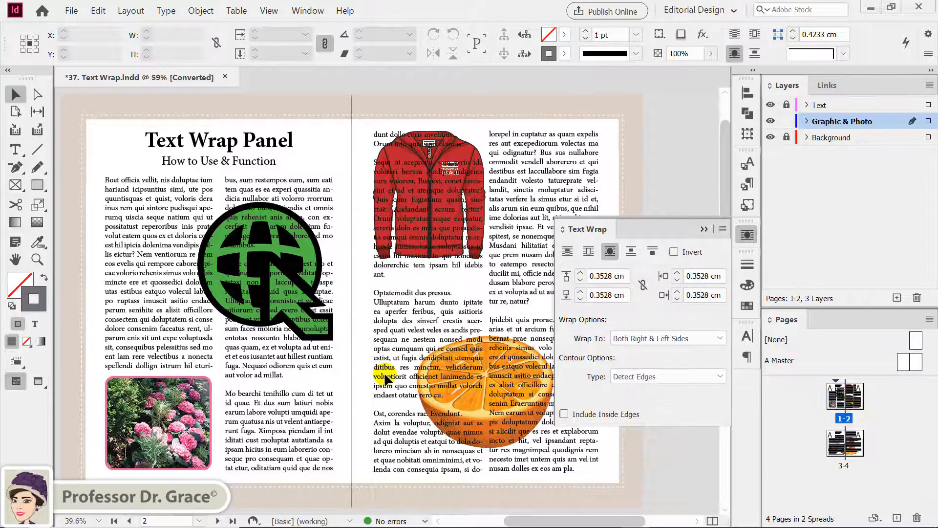
# Try a Detect Edges clipping path with threshold 63 on the orange, and cancel it
pyautogui.click(517, 448)
pyautogui.click(201, 10)
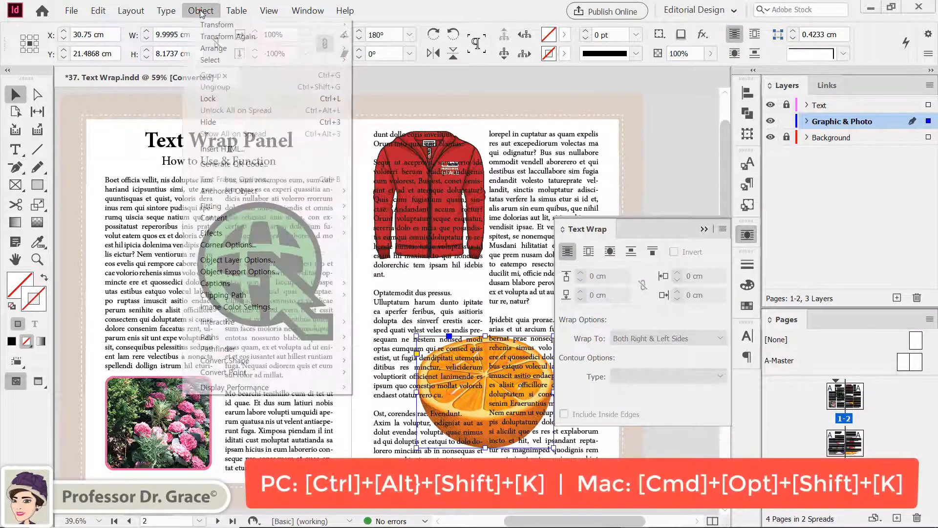
pyautogui.moveTo(340, 297)
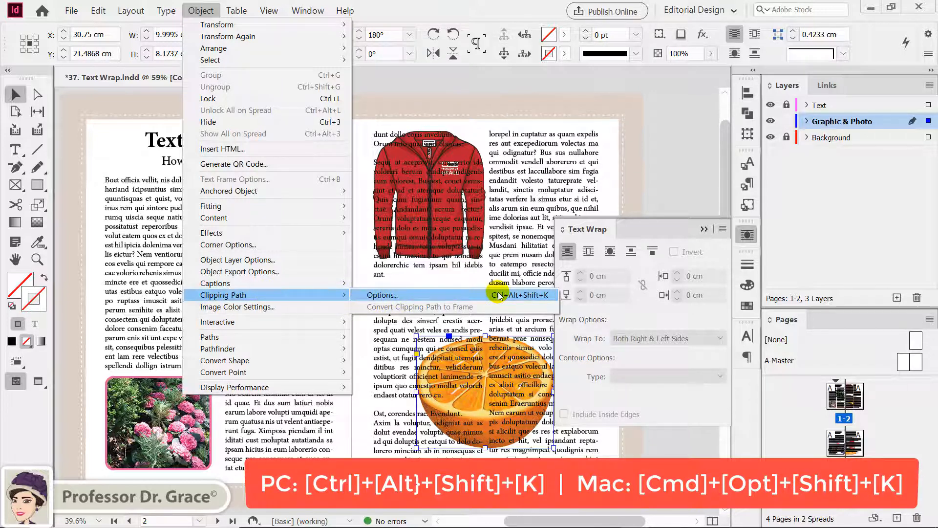
pyautogui.click(549, 298)
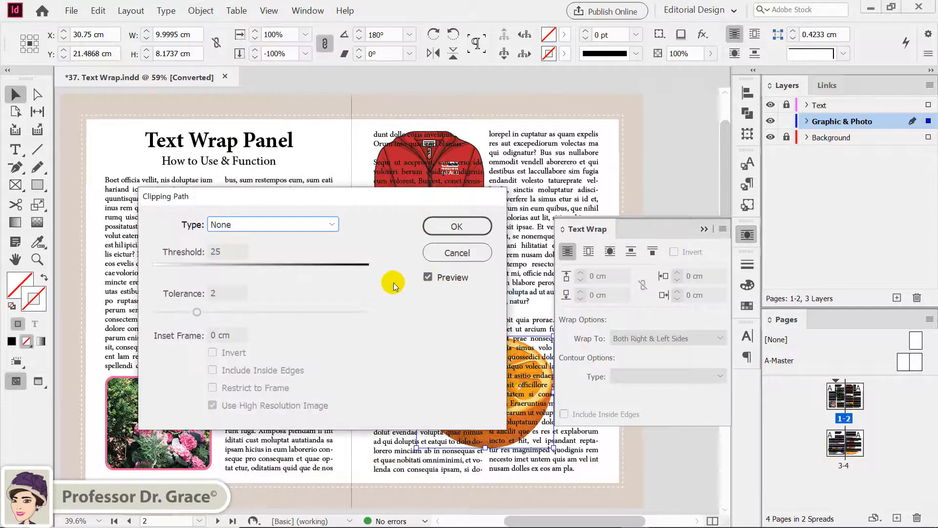
pyautogui.click(283, 224)
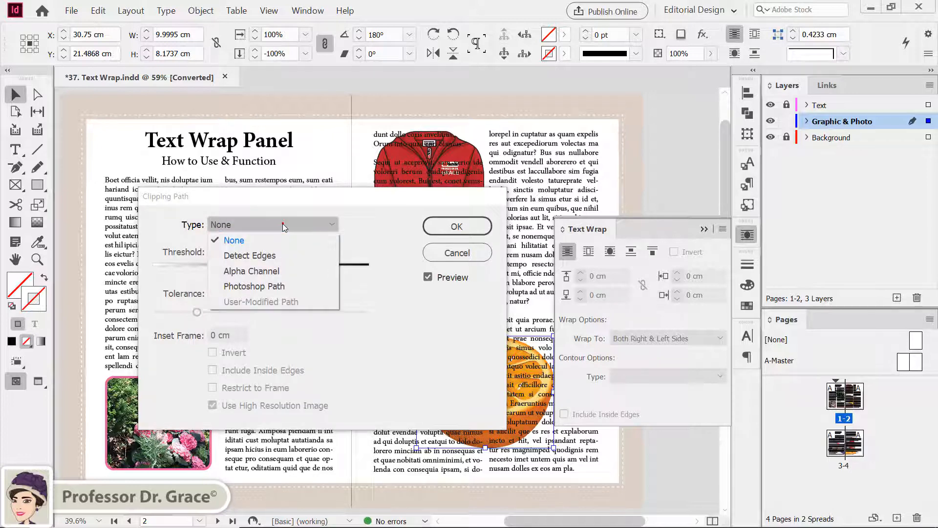
pyautogui.click(278, 257)
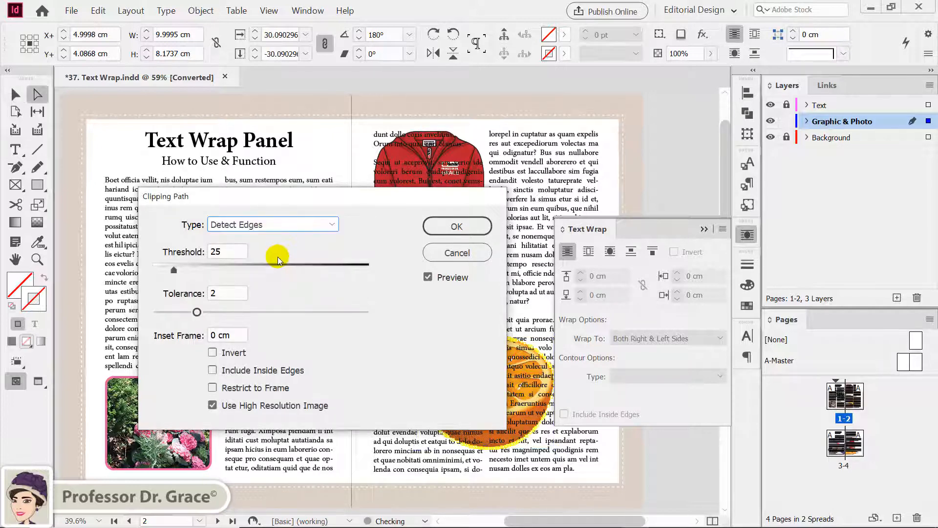
pyautogui.moveTo(181, 273); pyautogui.dragTo(205, 272)
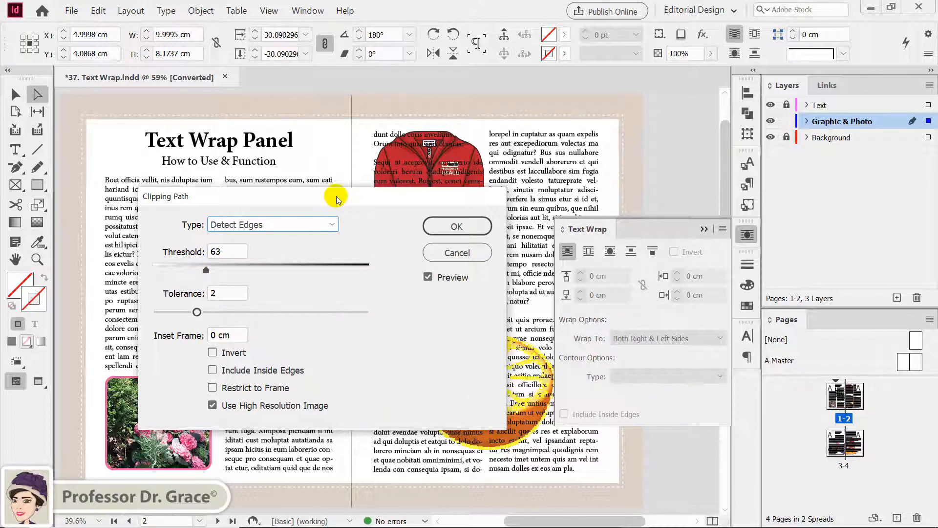
pyautogui.moveTo(336, 195); pyautogui.dragTo(281, 199)
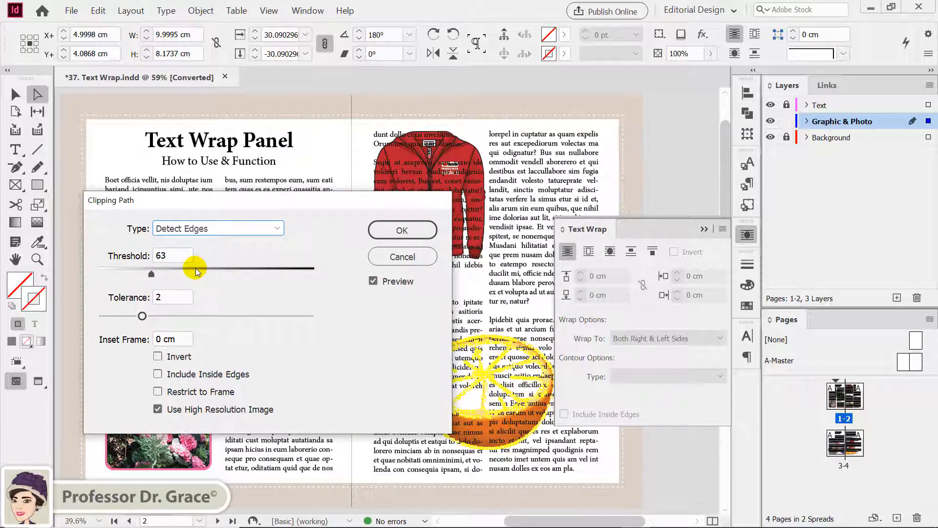
pyautogui.click(403, 256)
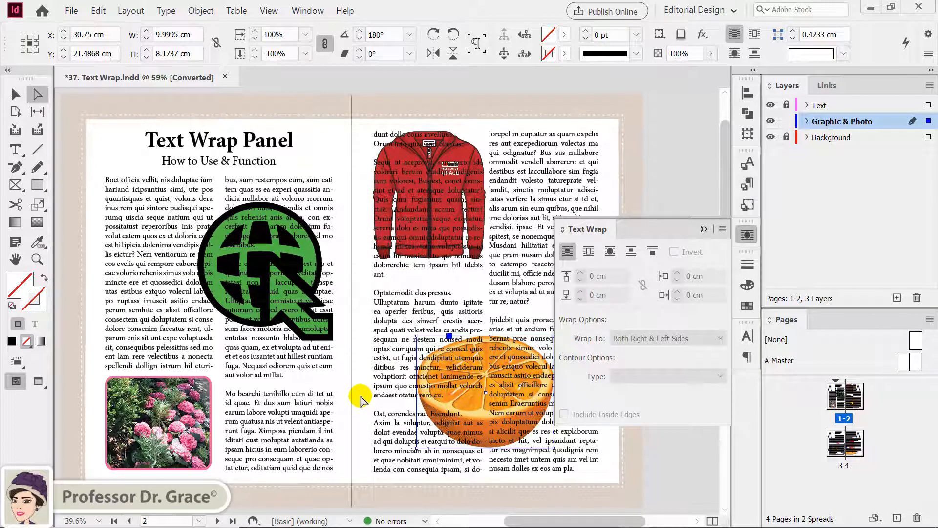
# Deselect the orange, keep wrap around object shape with Detect Edges, and review the list of contour types
pyautogui.click(609, 251)
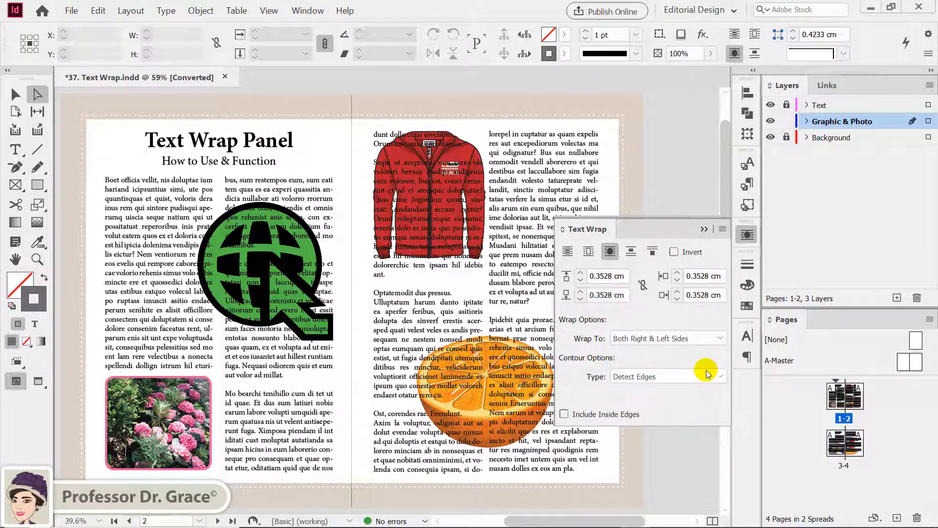
pyautogui.click(719, 376)
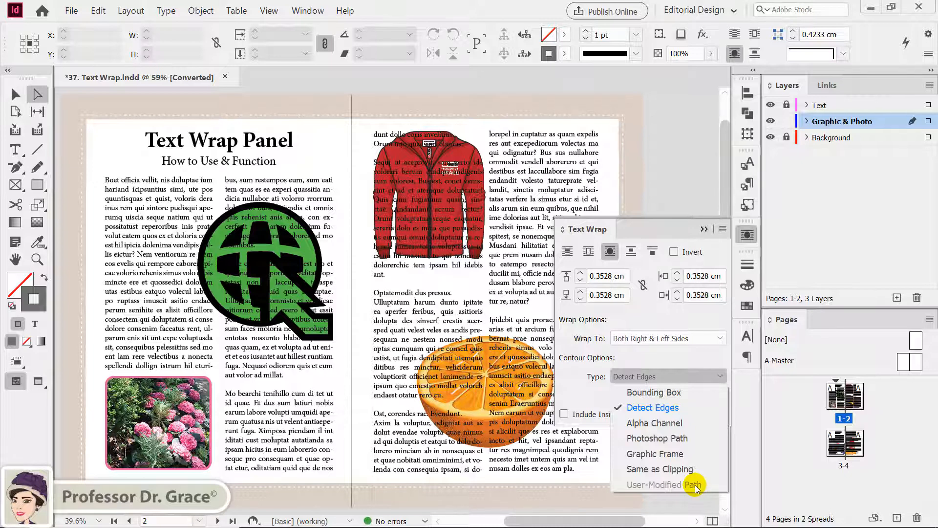
pyautogui.click(576, 386)
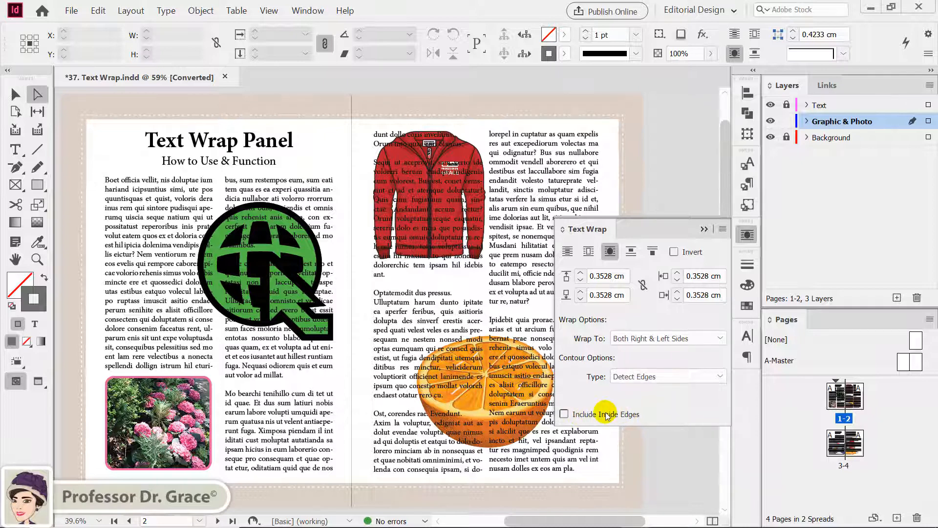
# Turn on Include Inside Edges, check it with the Alpha Channel, Bounding Box, Graphic Frame and Detect Edges contour types, and turn it off
pyautogui.click(564, 414)
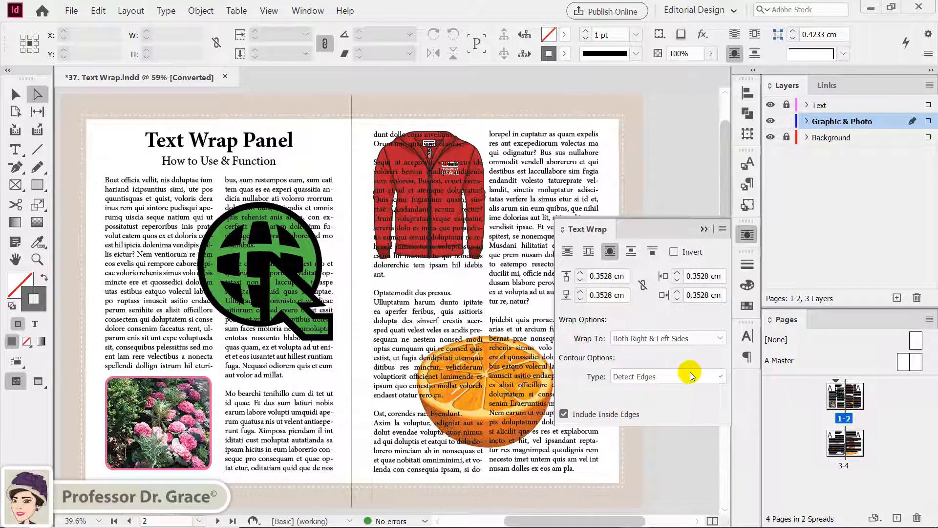
pyautogui.click(719, 377)
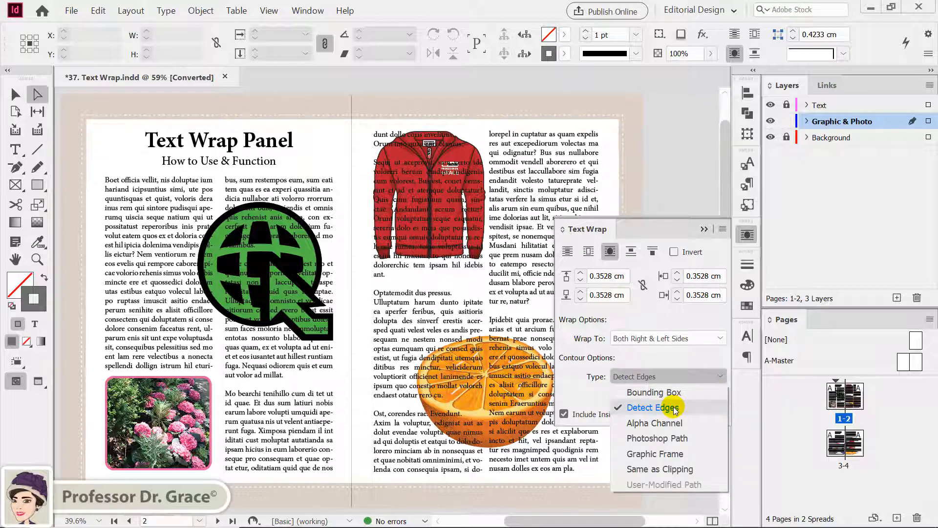
pyautogui.click(639, 423)
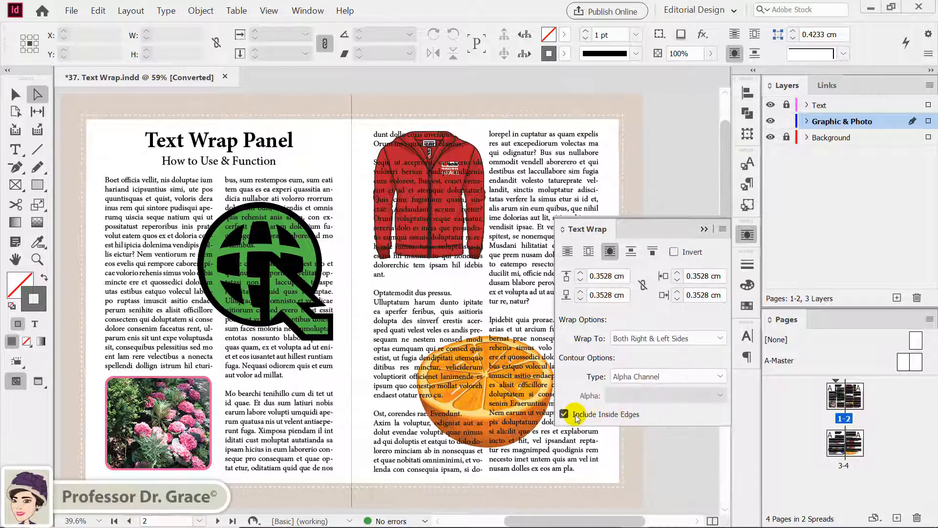
pyautogui.click(655, 376)
pyautogui.click(643, 393)
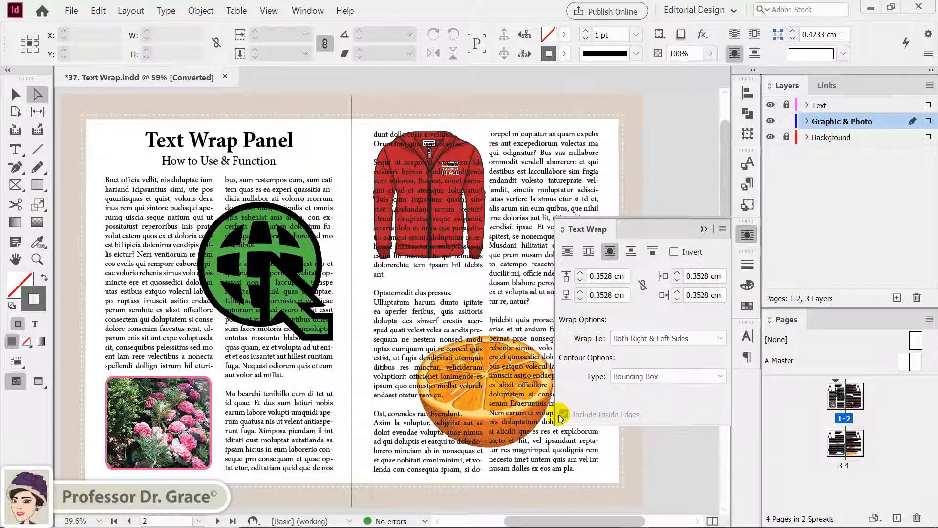
pyautogui.click(641, 377)
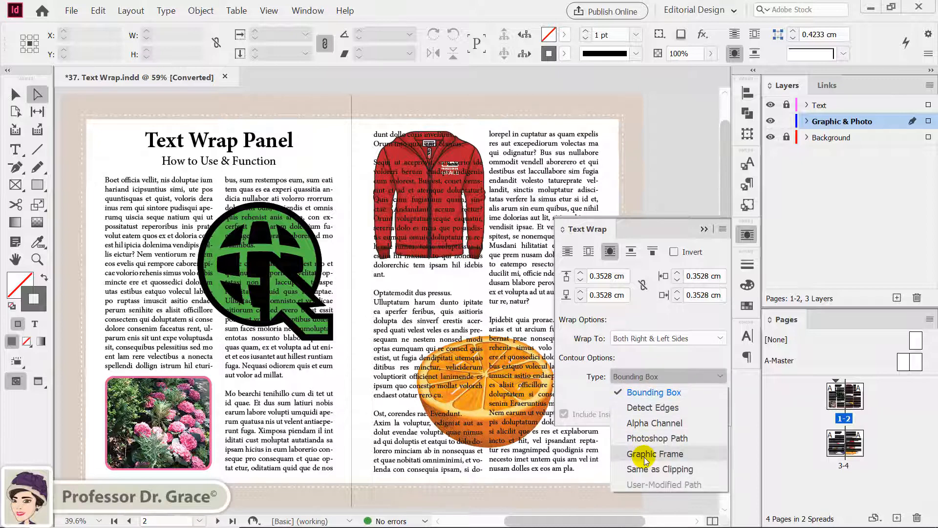
pyautogui.click(630, 453)
pyautogui.click(630, 376)
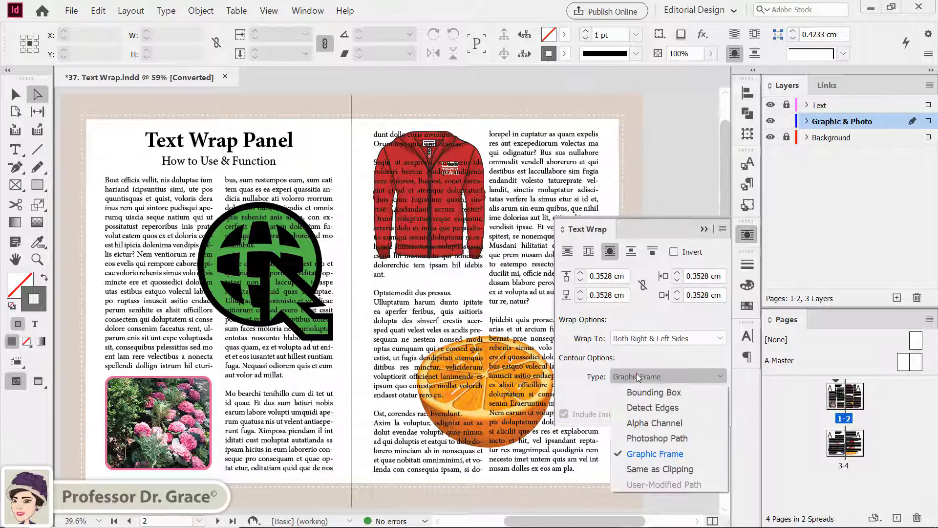
pyautogui.click(635, 404)
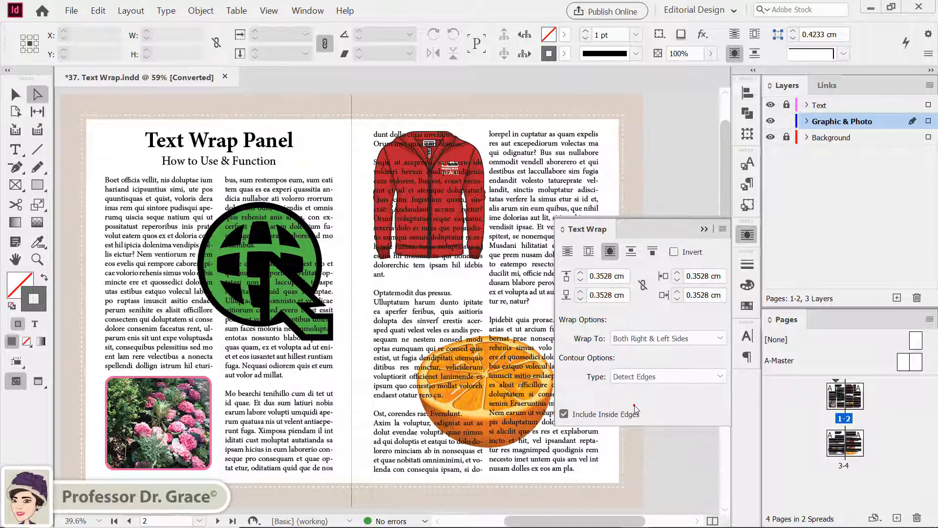
pyautogui.click(564, 414)
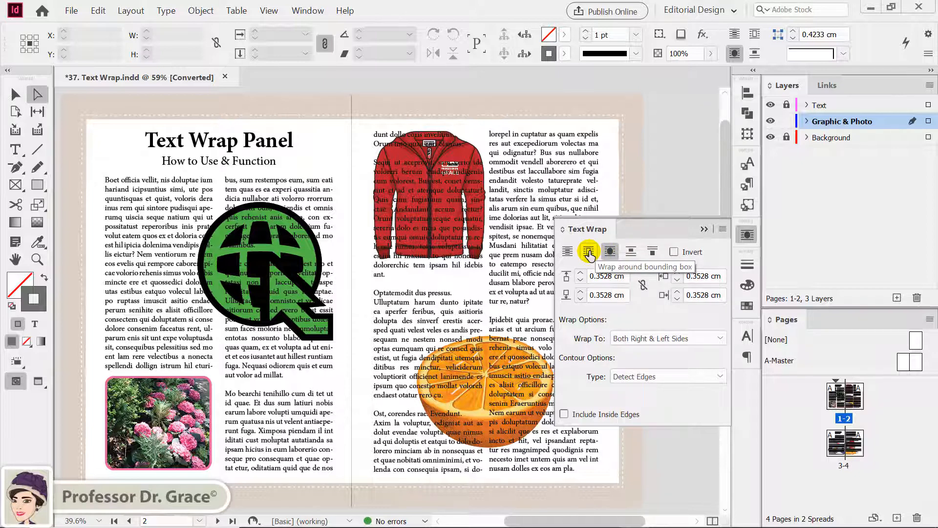
# Compare the wrap and contour options of the bounding box, jump object and jump to next column modes, and return to wrap around object shape
pyautogui.click(589, 251)
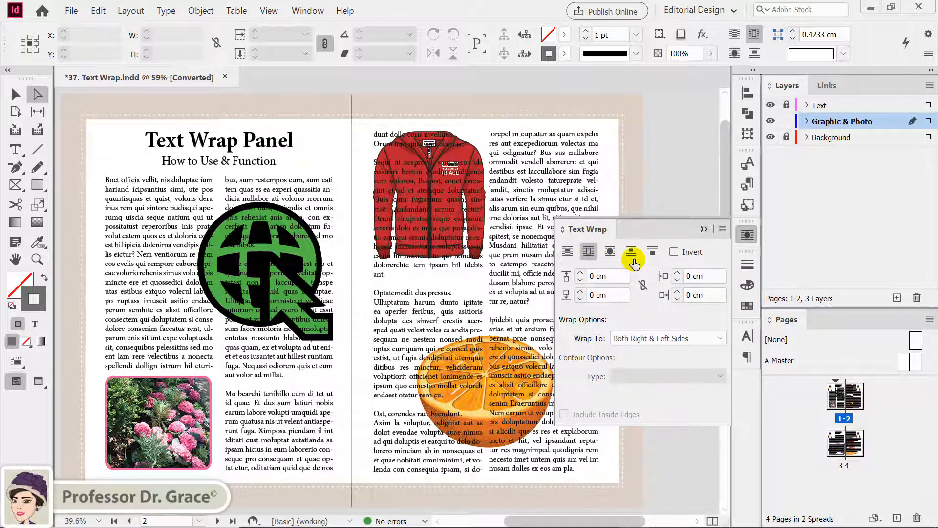
pyautogui.click(633, 260)
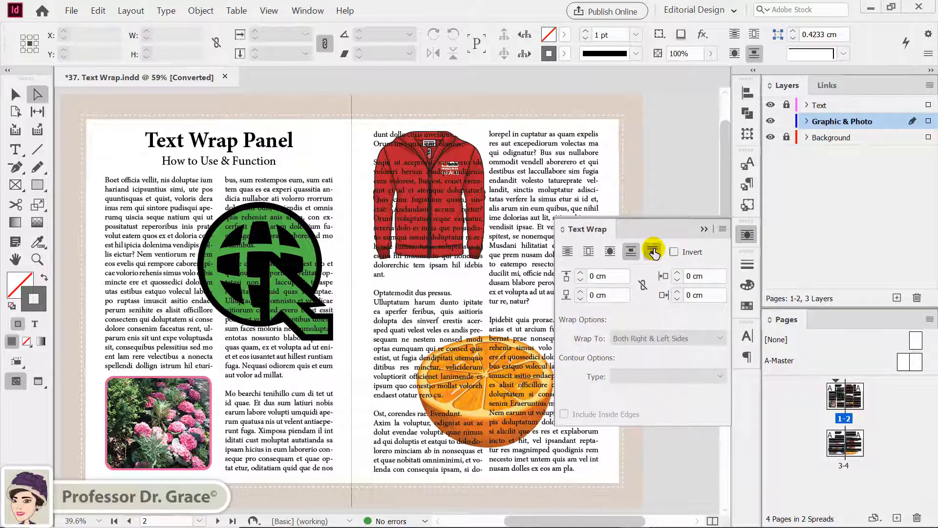
pyautogui.click(653, 252)
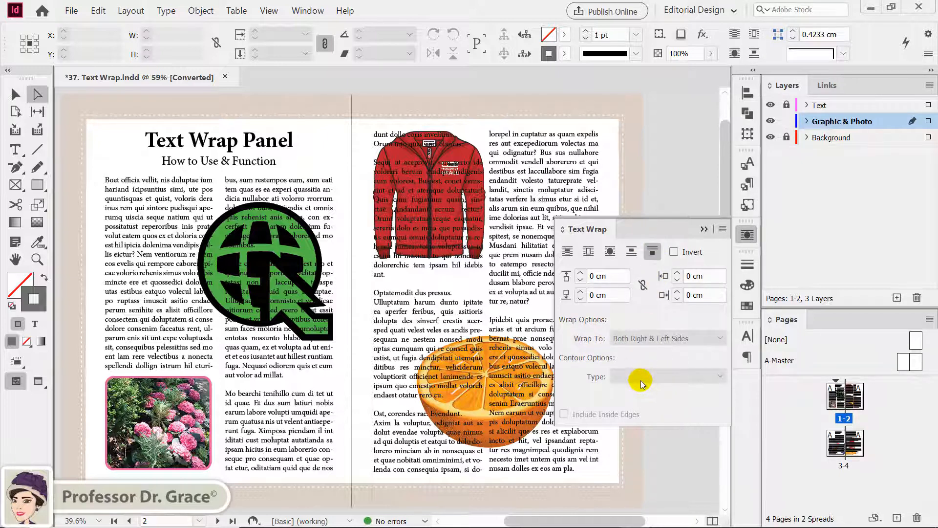
pyautogui.click(609, 251)
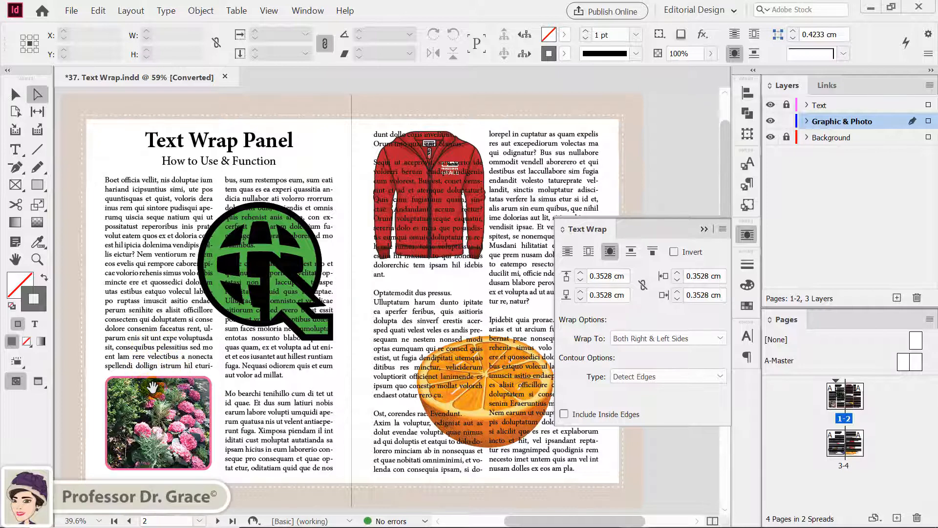
# Try the Text Wrap Only Affects Text Beneath option in the Composition preferences, and undo it
pyautogui.click(15, 96)
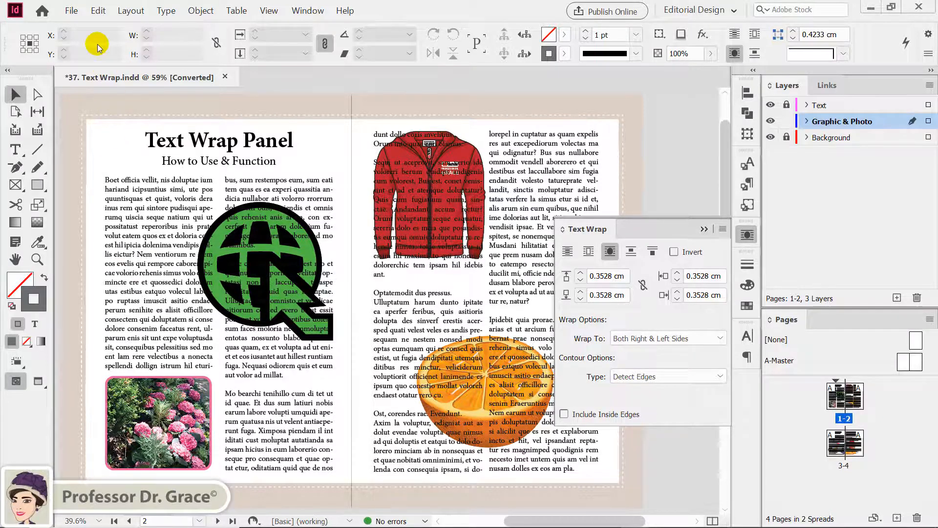
pyautogui.click(95, 10)
pyautogui.moveTo(286, 433)
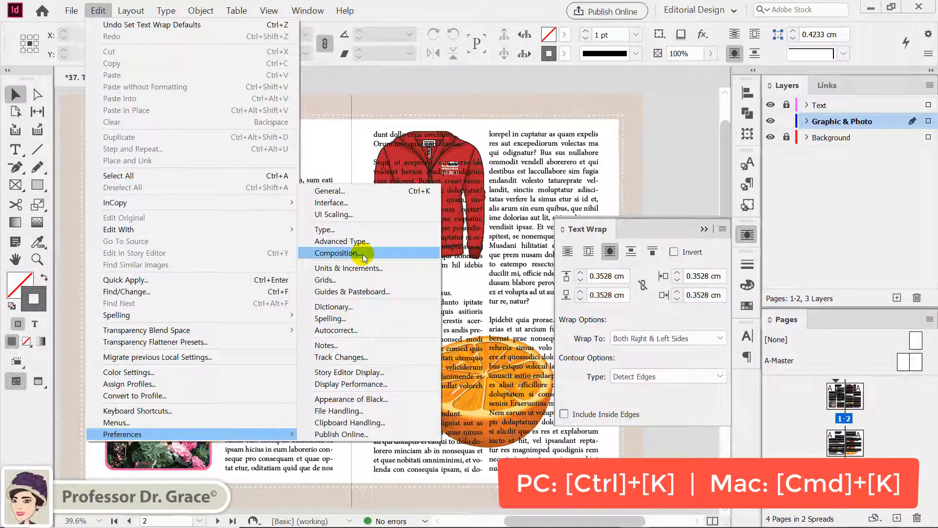
pyautogui.click(404, 250)
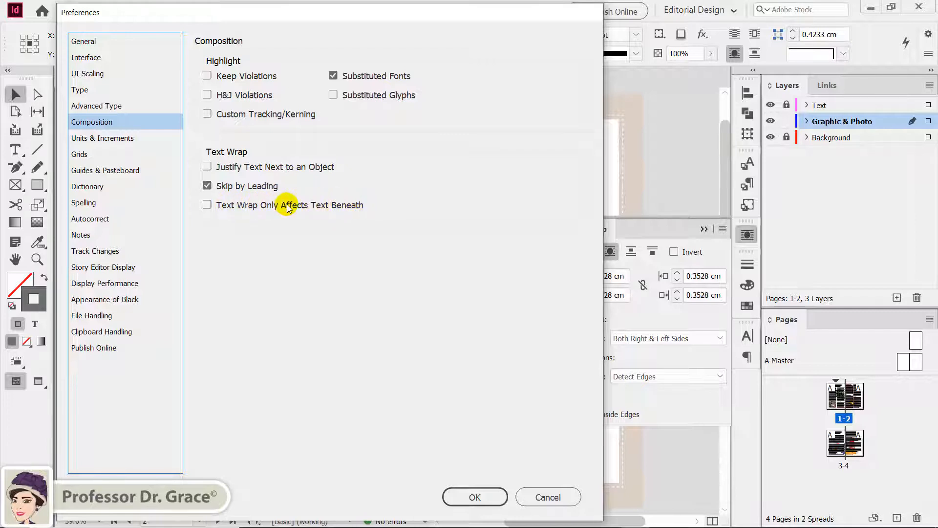
pyautogui.click(207, 205)
pyautogui.click(460, 504)
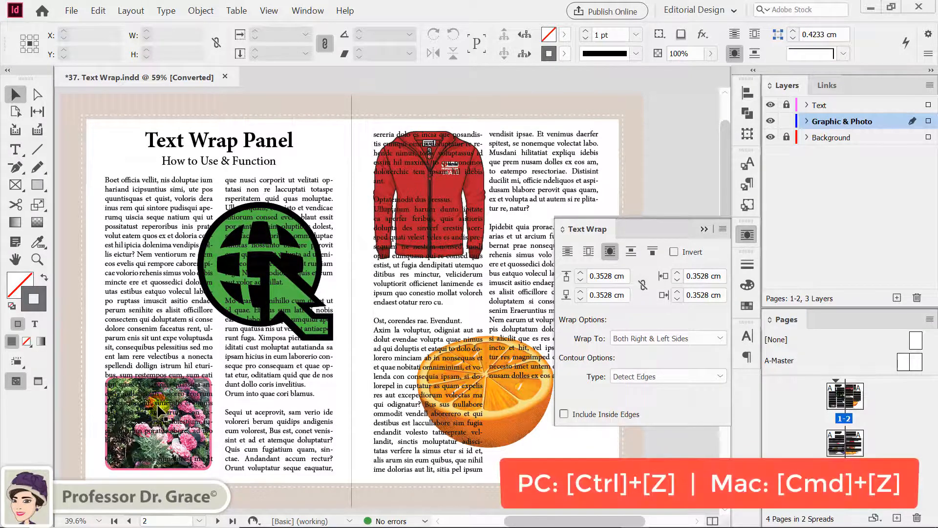
pyautogui.hotkey('ctrl', 'z')
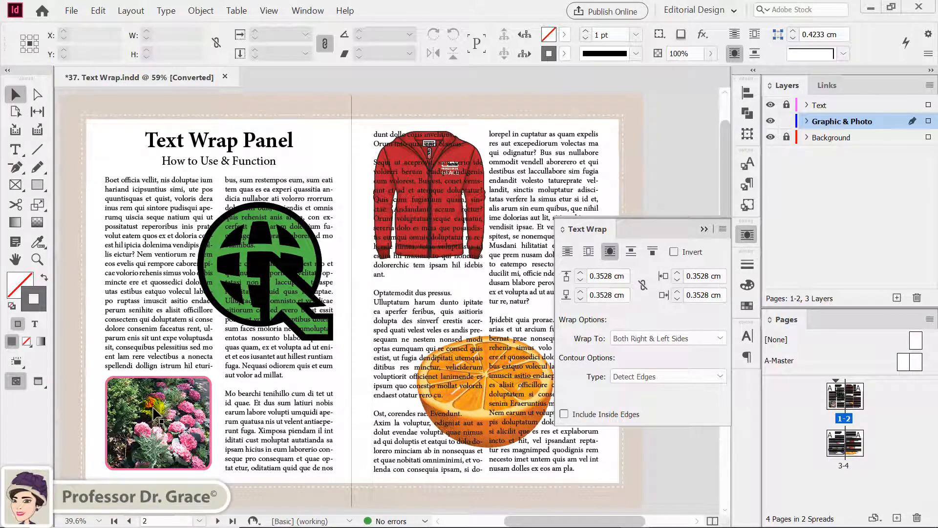
# Try wrapping the text around the grouped globe graphic's bounding box and its object shape
pyautogui.click(267, 312)
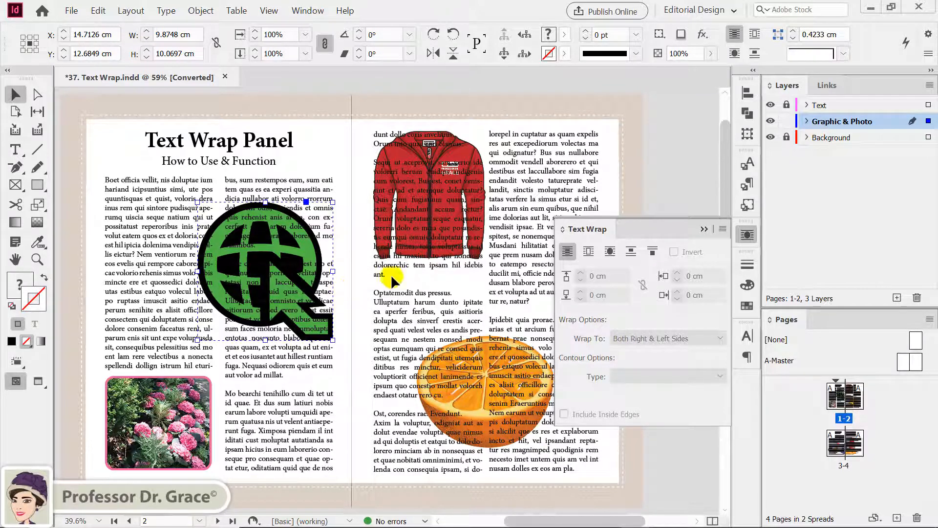
pyautogui.click(588, 251)
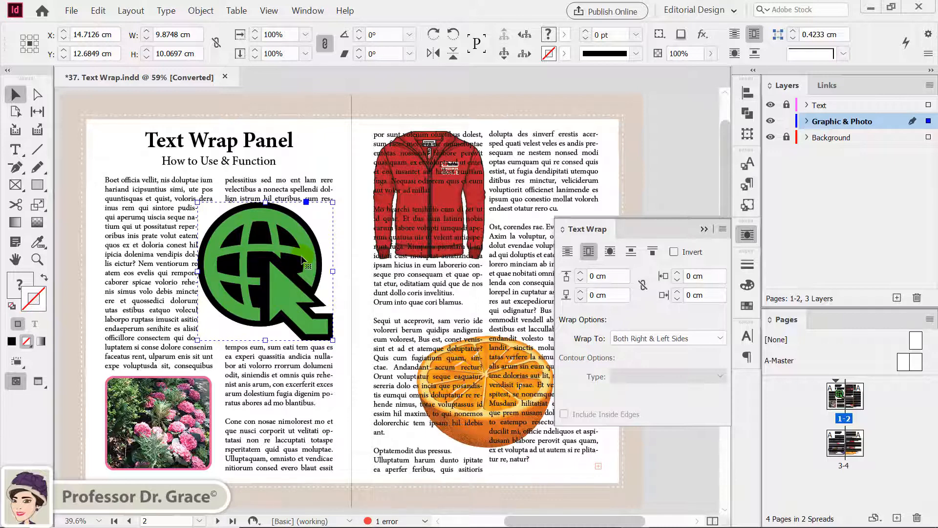
pyautogui.click(611, 254)
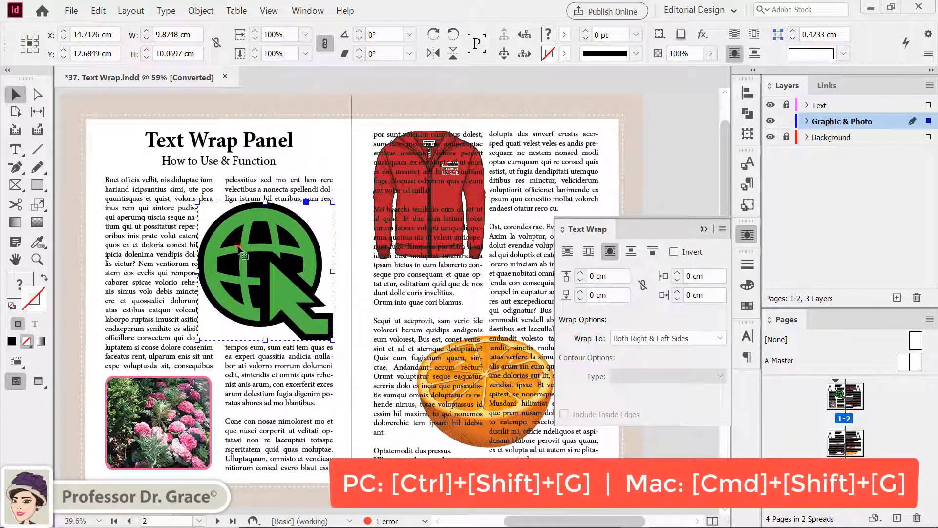
# Ungroup the globe graphic and wrap the text around its object shape with a 0.3 cm offset
pyautogui.rightClick(222, 222)
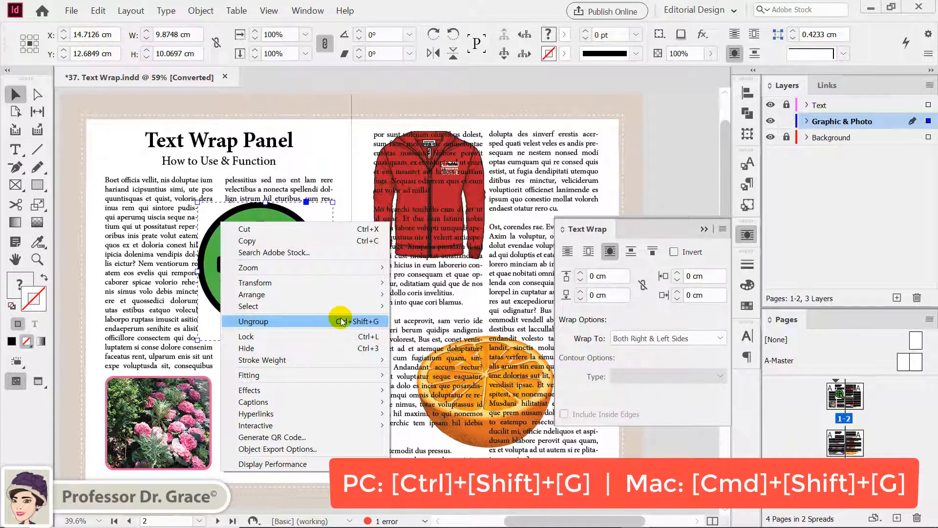
pyautogui.click(380, 321)
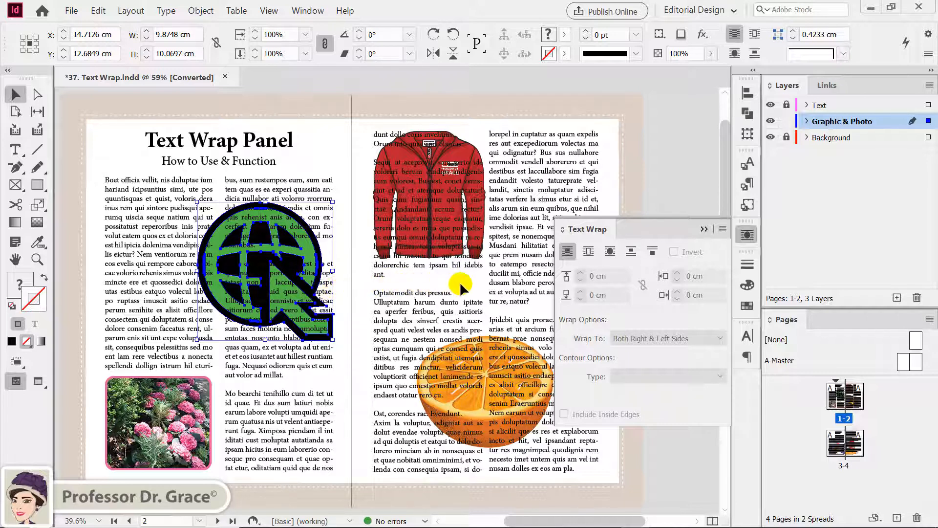
pyautogui.click(610, 252)
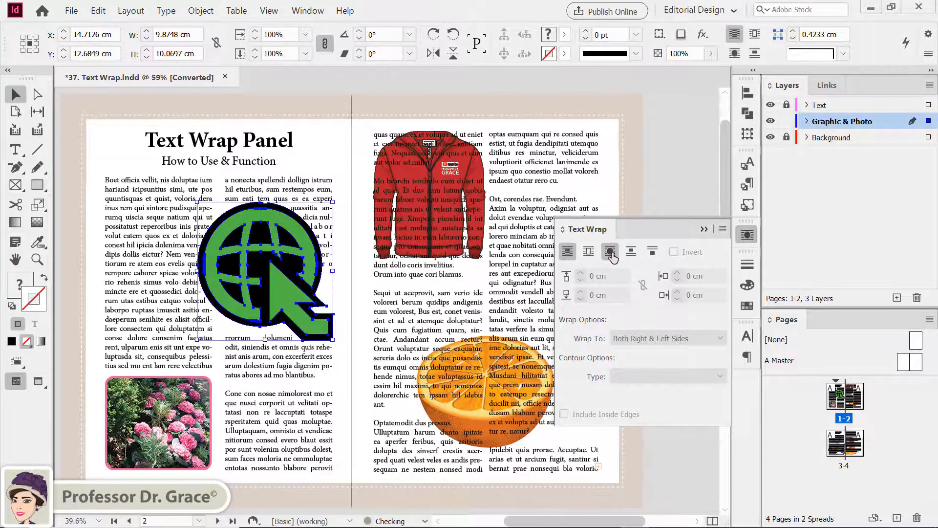
pyautogui.moveTo(608, 276); pyautogui.dragTo(580, 279)
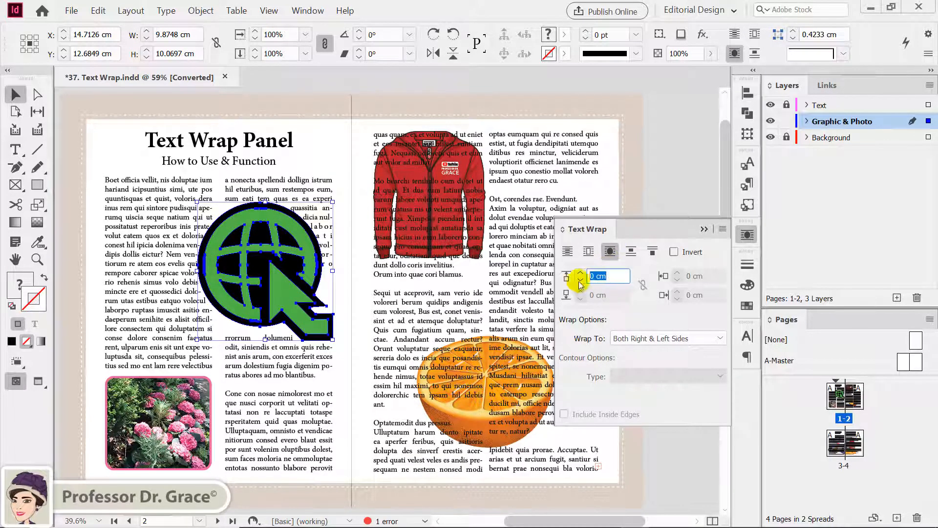
pyautogui.write('0.3')
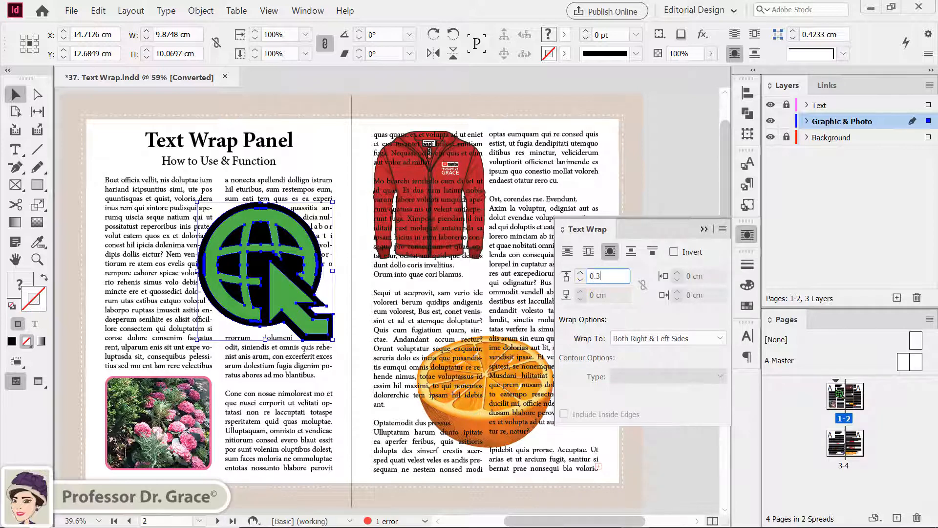
pyautogui.press('Return')
pyautogui.press('Return')
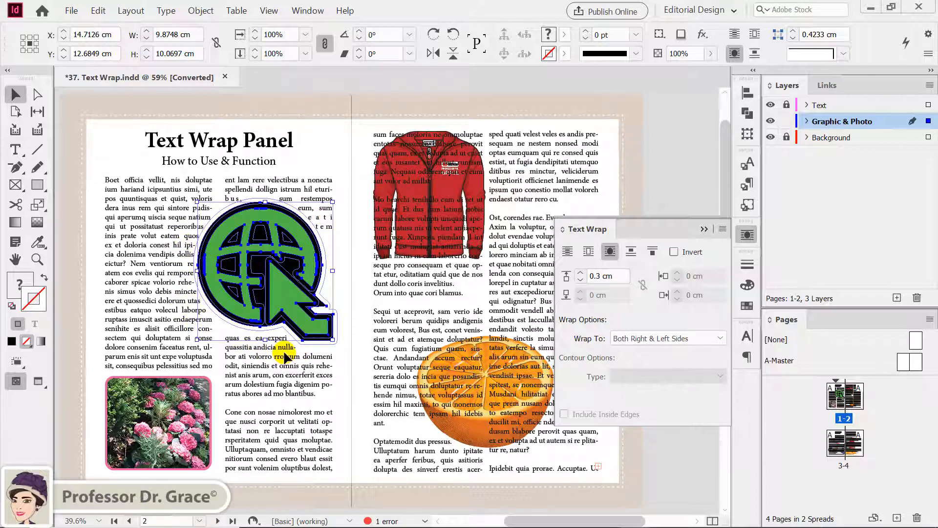
pyautogui.click(357, 198)
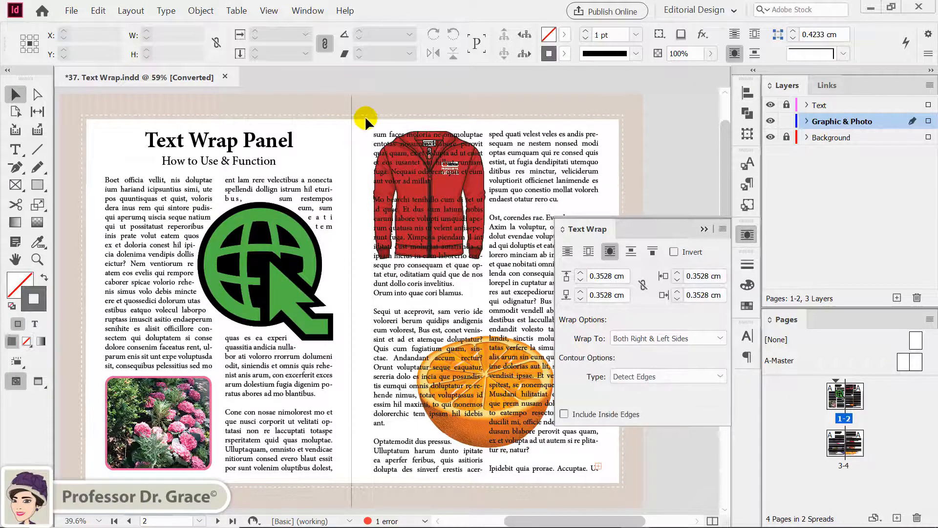
# Wrap the text around the red jacket's object shape with a 0.3 cm offset
pyautogui.moveTo(364, 141); pyautogui.dragTo(480, 263)
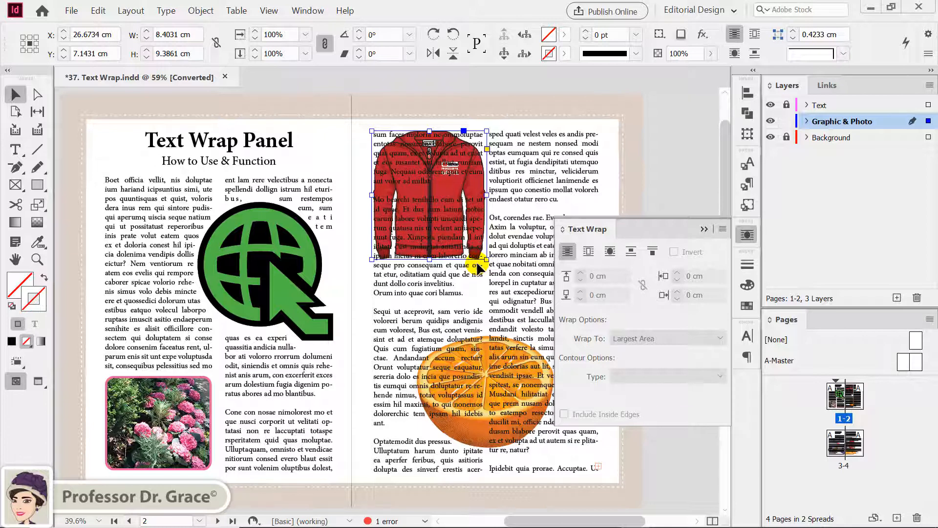
pyautogui.click(609, 251)
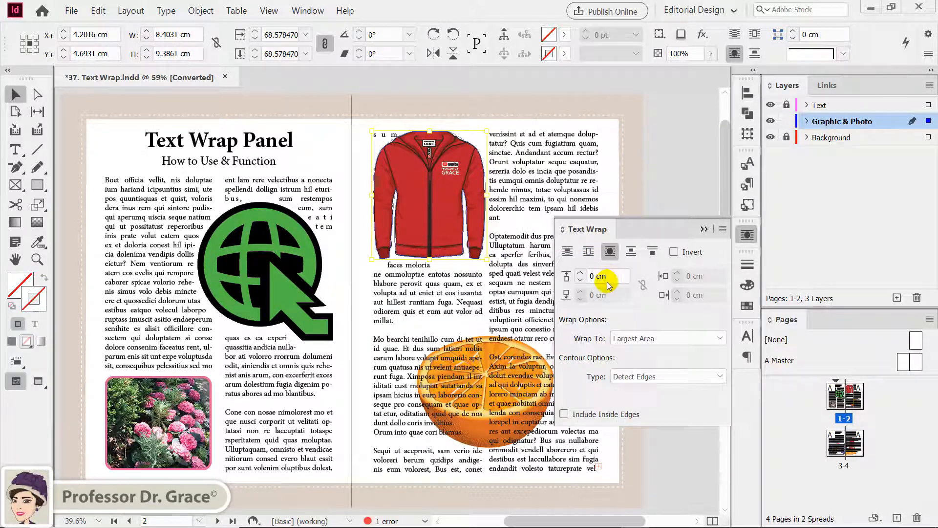
pyautogui.moveTo(618, 277); pyautogui.dragTo(588, 275)
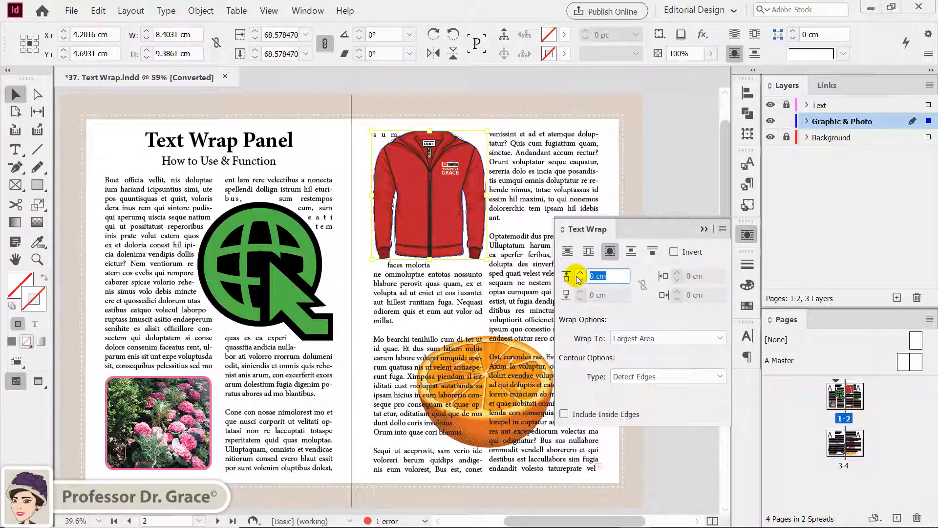
pyautogui.write('0.3')
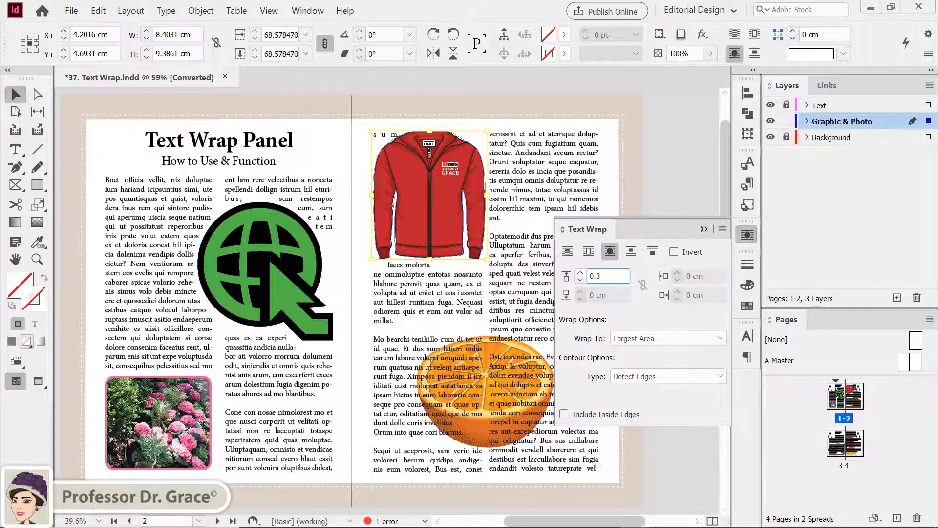
pyautogui.press('Return')
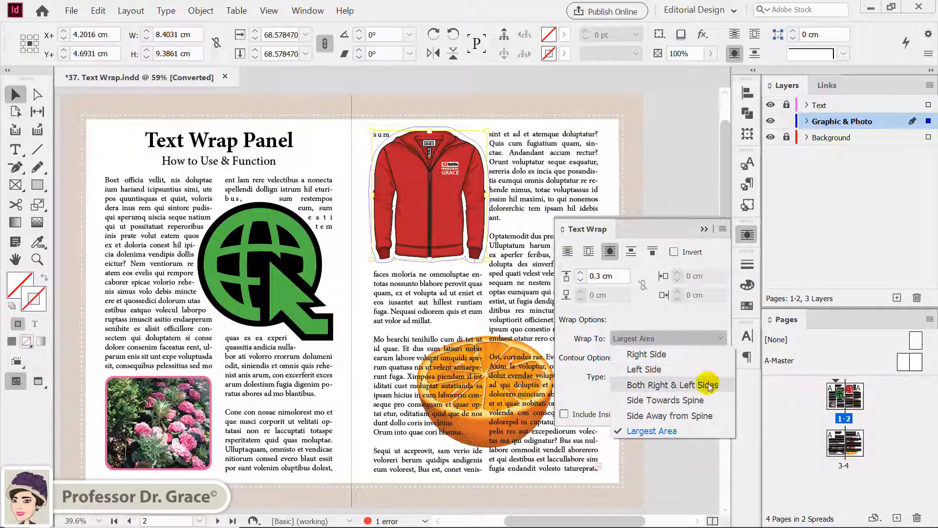
# Try wrapping to both right and left sides of the jacket, and return the option to Largest Area
pyautogui.click(708, 385)
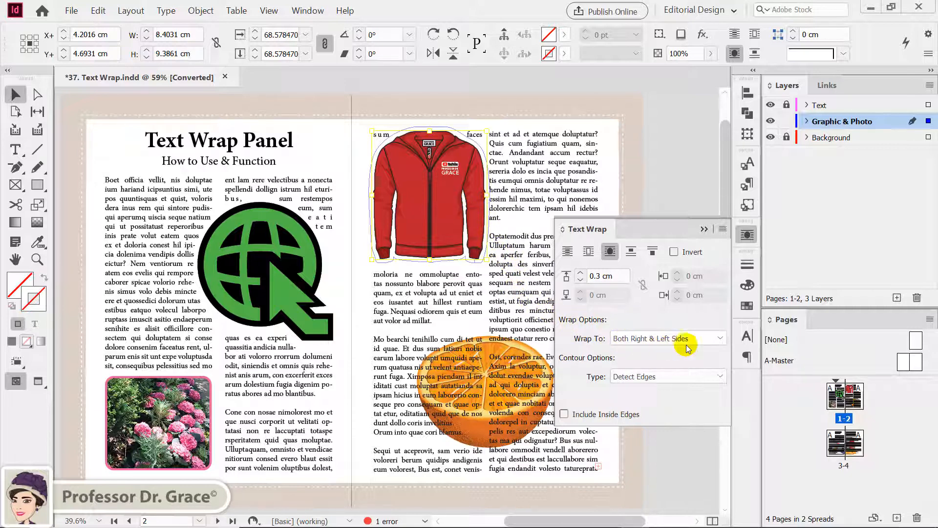
pyautogui.click(719, 339)
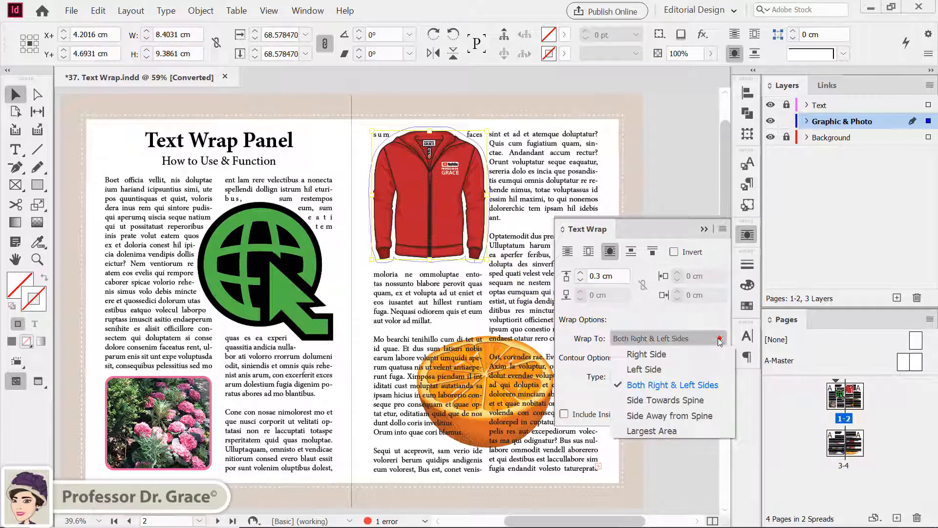
pyautogui.click(699, 429)
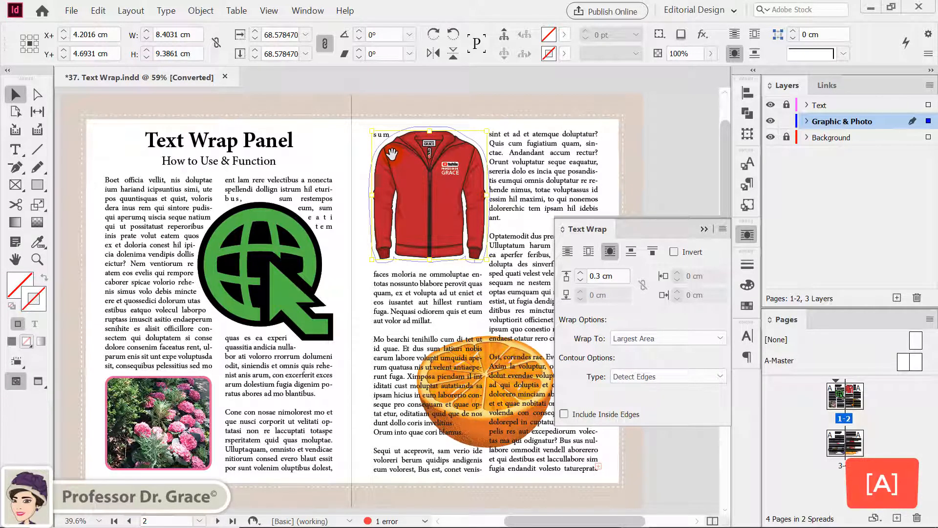
# Reshape the jacket's wrap boundary by moving its anchor points outward at both shoulders to clear stray text above them
pyautogui.press('a')
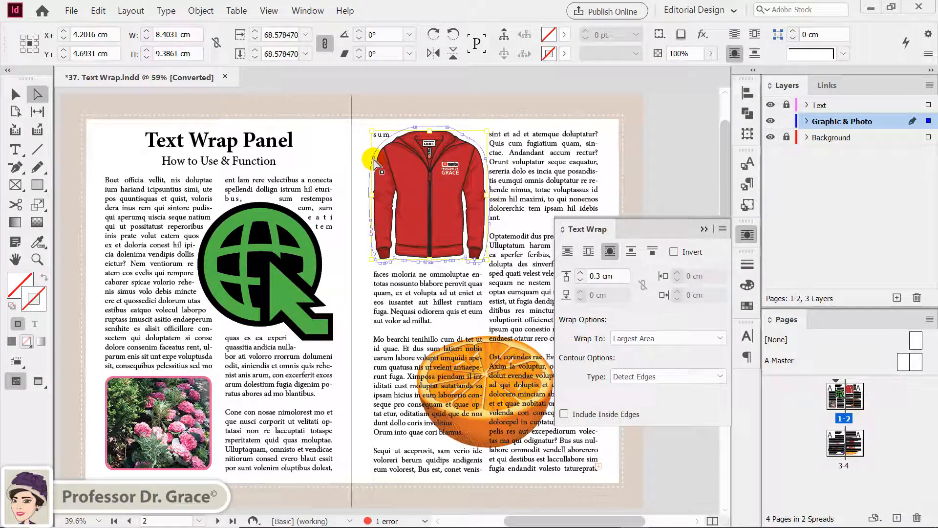
pyautogui.moveTo(374, 159); pyautogui.dragTo(370, 139)
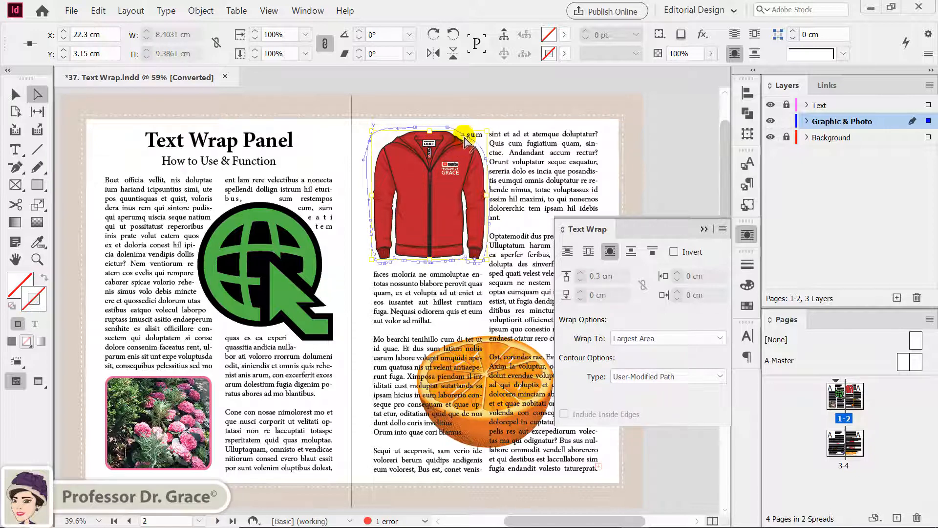
pyautogui.moveTo(462, 135)
pyautogui.mouseDown()
pyautogui.moveTo(473, 129)
pyautogui.moveTo(471, 138)
pyautogui.moveTo(480, 138)
pyautogui.mouseUp()
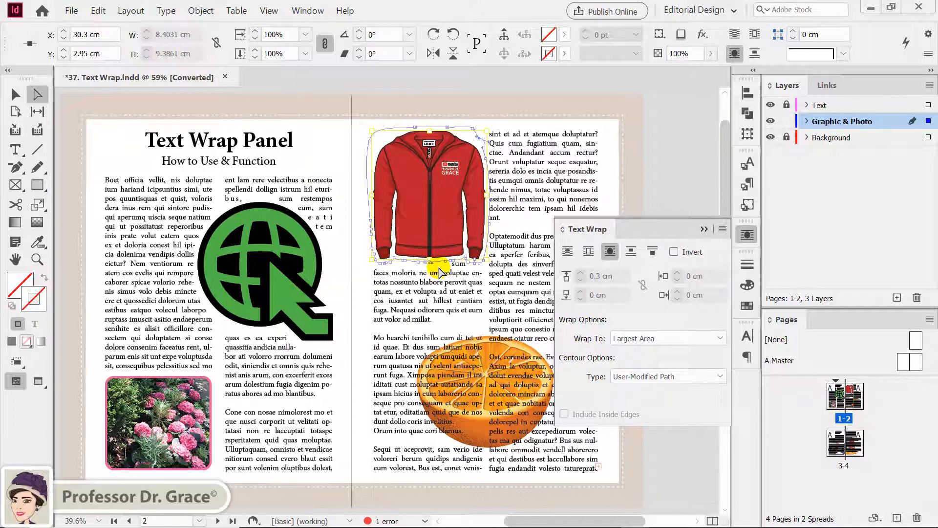
pyautogui.click(439, 268)
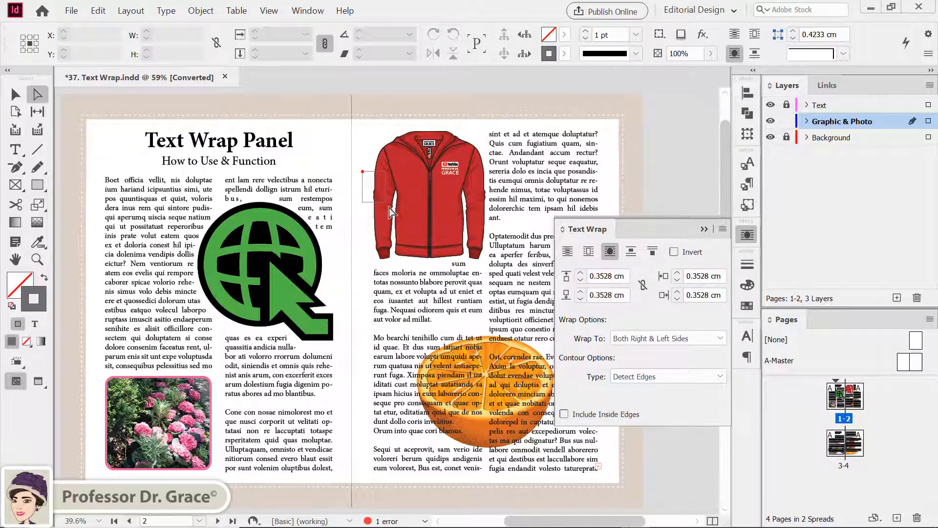
pyautogui.click(394, 211)
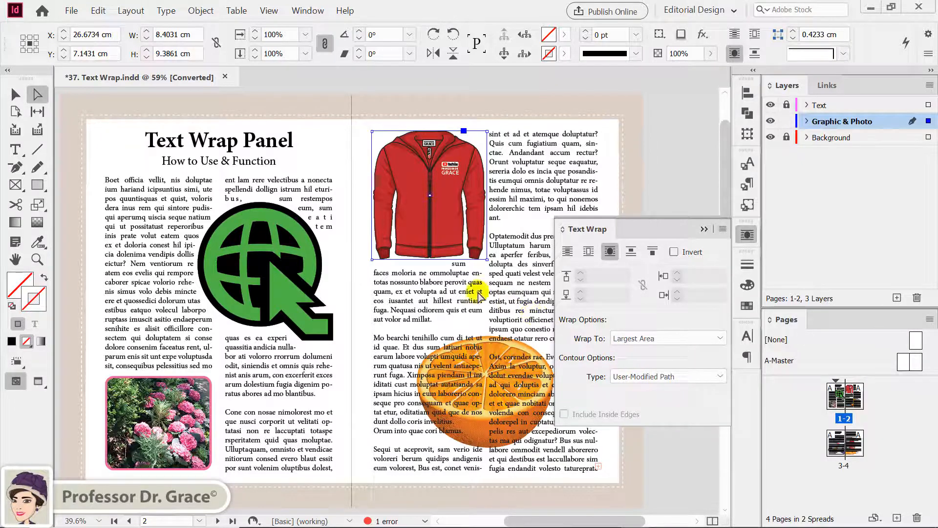
pyautogui.click(16, 94)
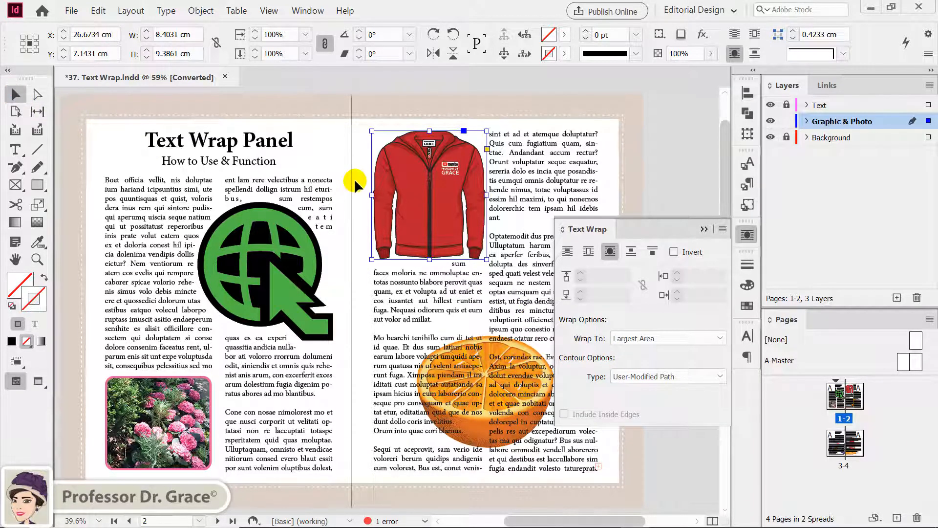
# With nothing selected, turn off the default text wrap, and add a text frame about 4.2 × 1.8 cm reading JACKET beside the title
pyautogui.hotkey('ctrl', 'shift', 'a')
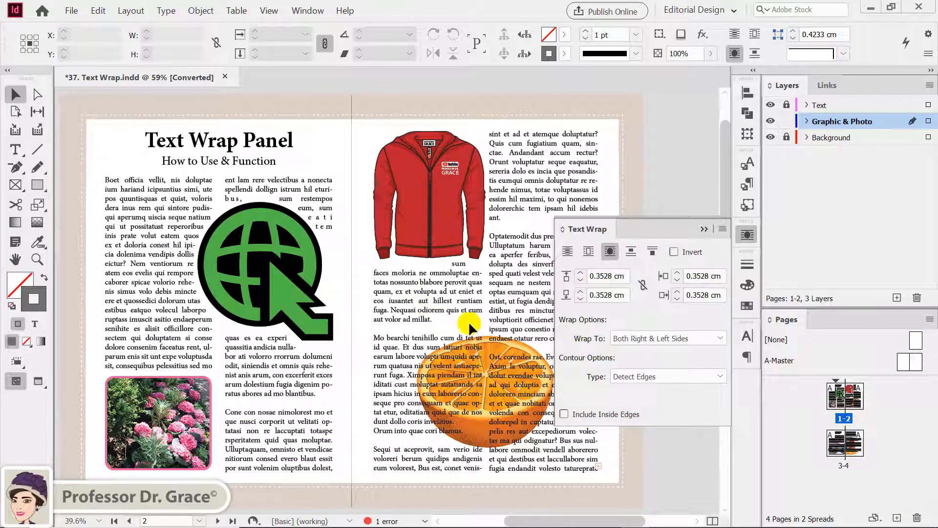
pyautogui.click(568, 250)
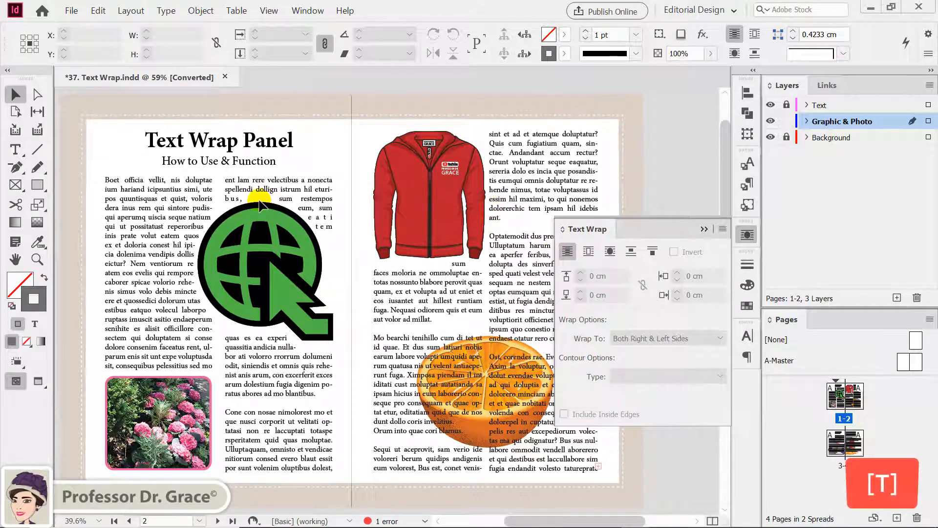
pyautogui.press('t')
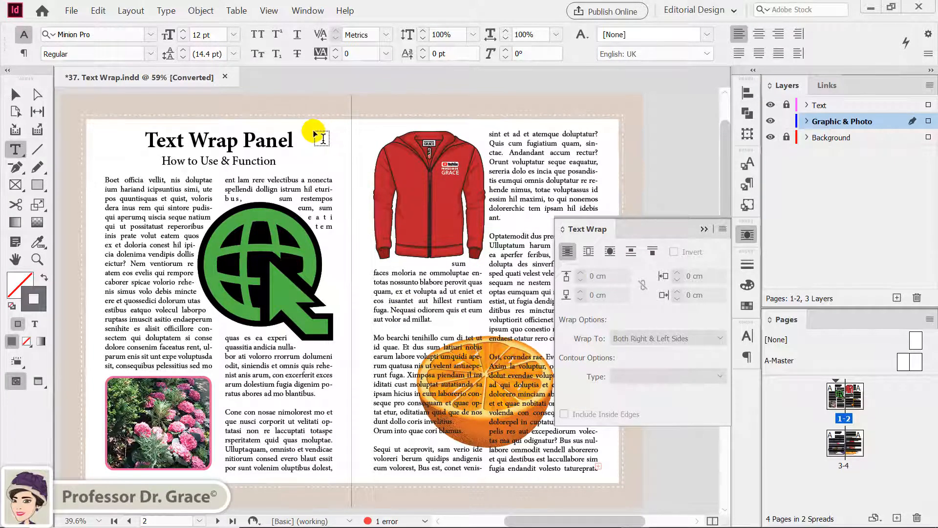
pyautogui.moveTo(313, 130); pyautogui.dragTo(367, 151)
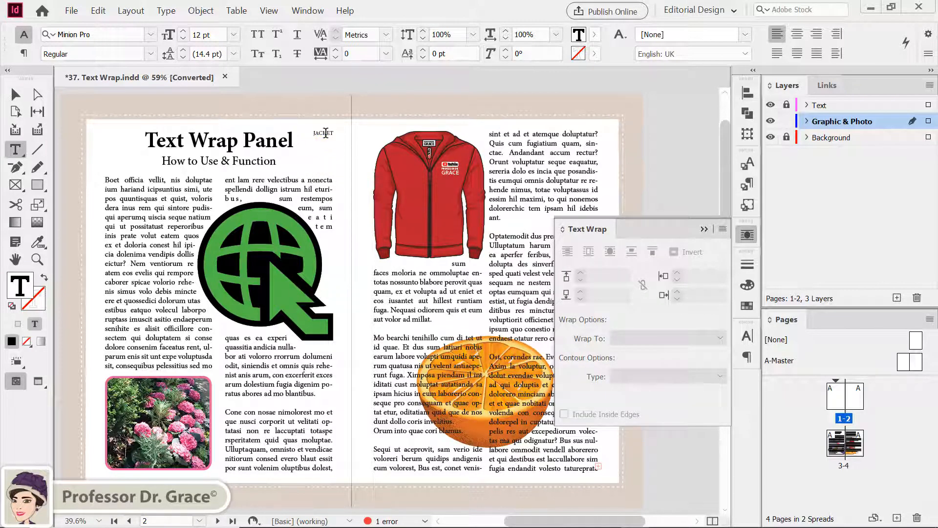
# Enlarge the JACKET text to 32 pt
pyautogui.doubleClick(326, 134)
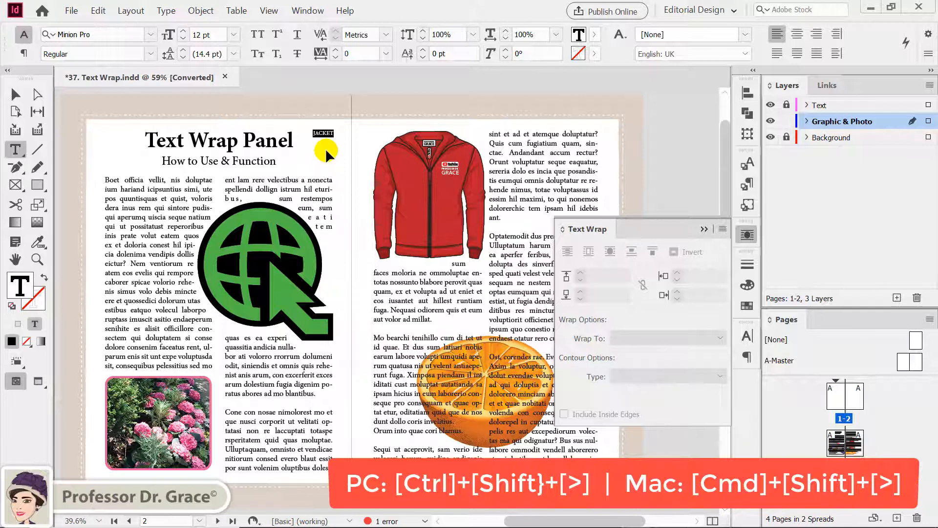
pyautogui.hotkey('ctrl', 'shift', '.')
pyautogui.hotkey('ctrl', 'shift', '.')
pyautogui.hotkey('ctrl', 'shift', '.')
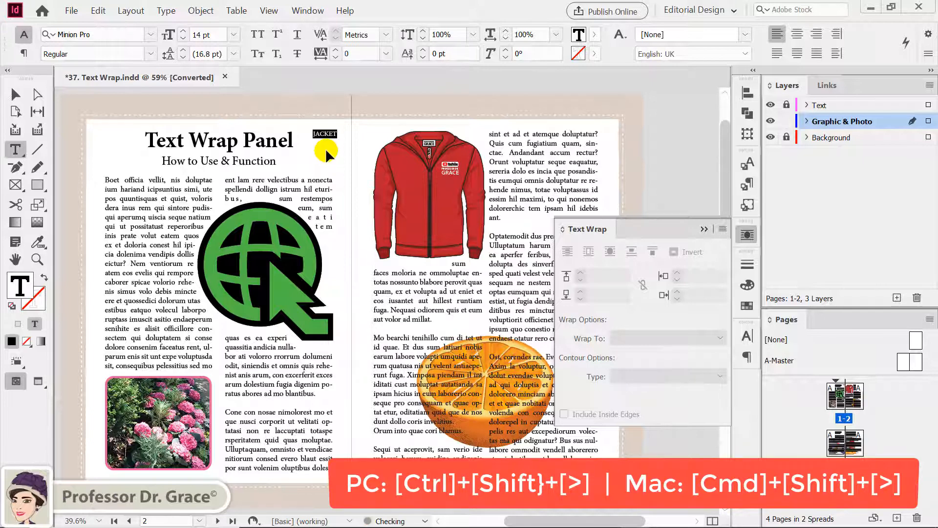
pyautogui.hotkey('ctrl', 'shift', '.')
pyautogui.hotkey('ctrl', 'shift', '.')
pyautogui.hotkey('ctrl', 'shift', '.')
pyautogui.hotkey('ctrl', 'shift', '.')
pyautogui.hotkey('ctrl', 'shift', '.')
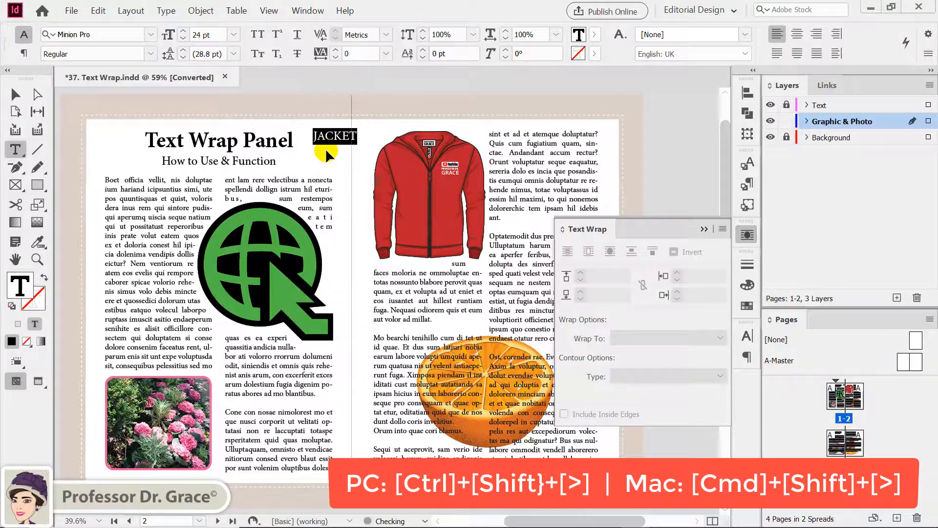
pyautogui.hotkey('ctrl', 'shift', '.')
pyautogui.hotkey('ctrl', 'shift', '.')
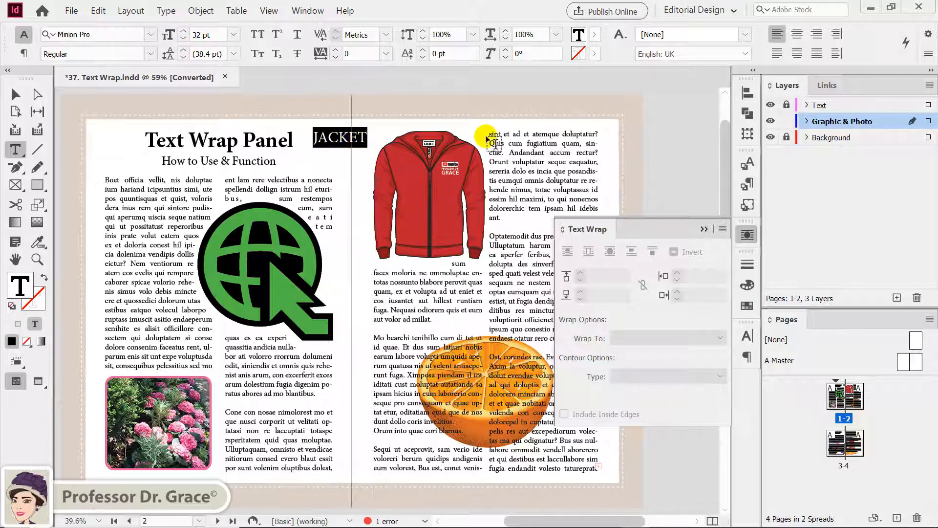
# Color the JACKET text with the Paper swatch, set its style to Bold, and select its text frame
pyautogui.click(596, 38)
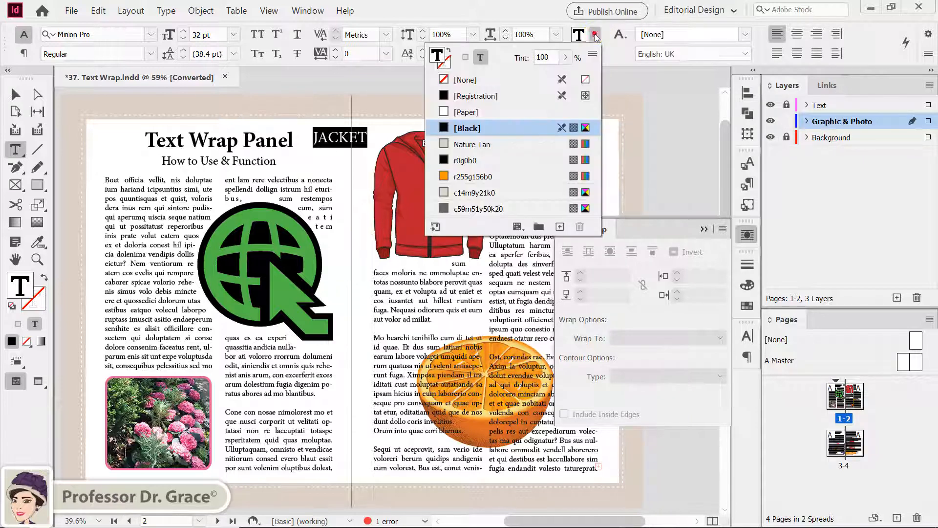
pyautogui.click(459, 112)
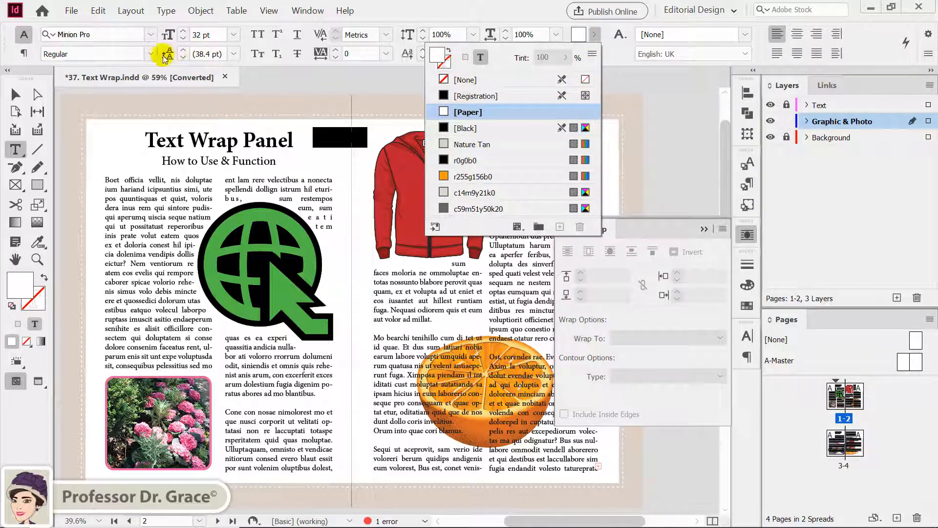
pyautogui.click(148, 54)
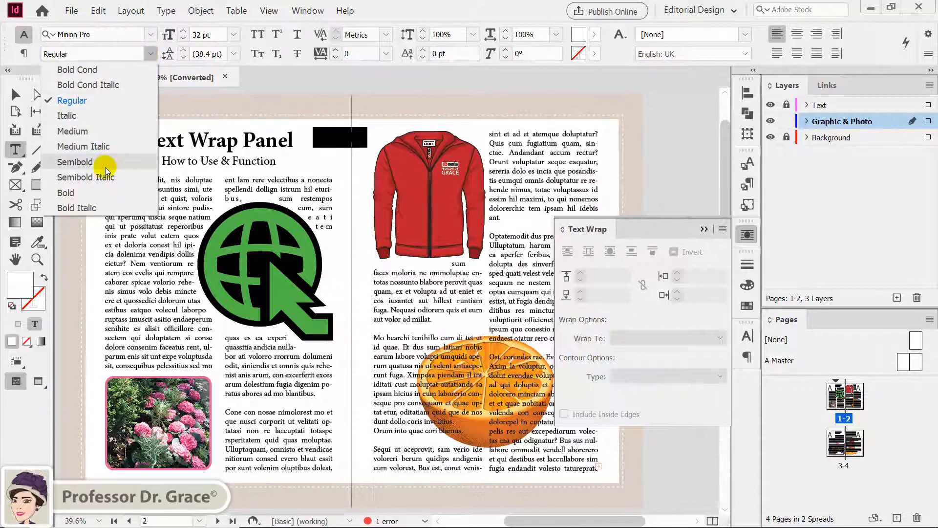
pyautogui.click(97, 197)
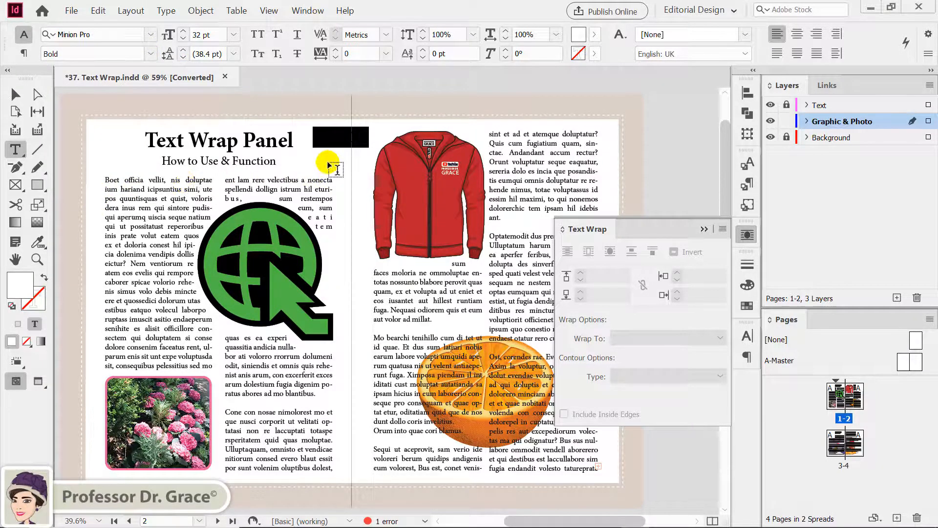
pyautogui.click(16, 95)
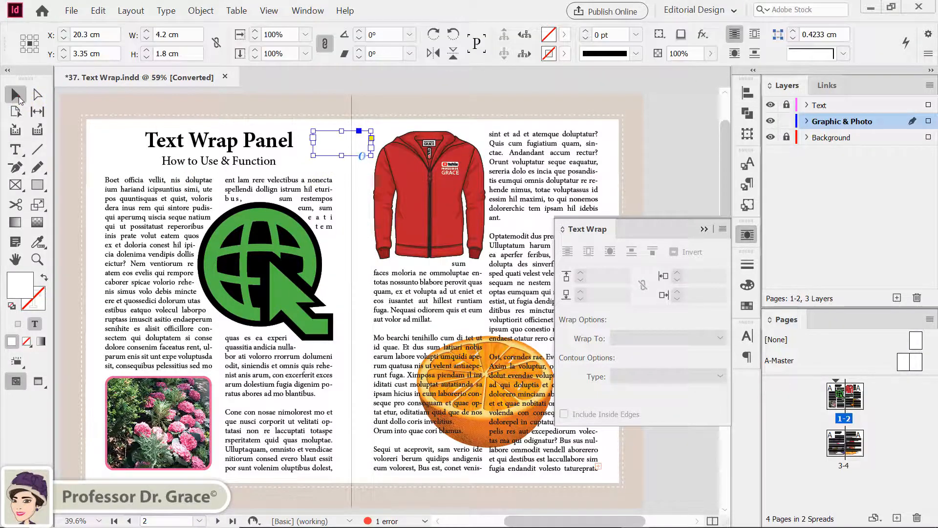
pyautogui.click(336, 142)
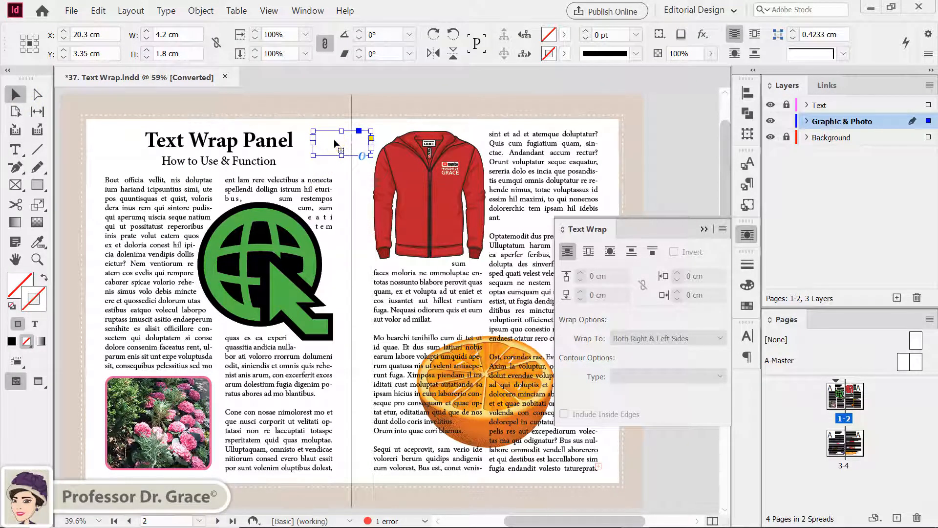
# Move the JACKET text frame clear of the wrapped area, fit it to its content, and place it across the jacket's lower front
pyautogui.moveTo(334, 138); pyautogui.dragTo(376, 108)
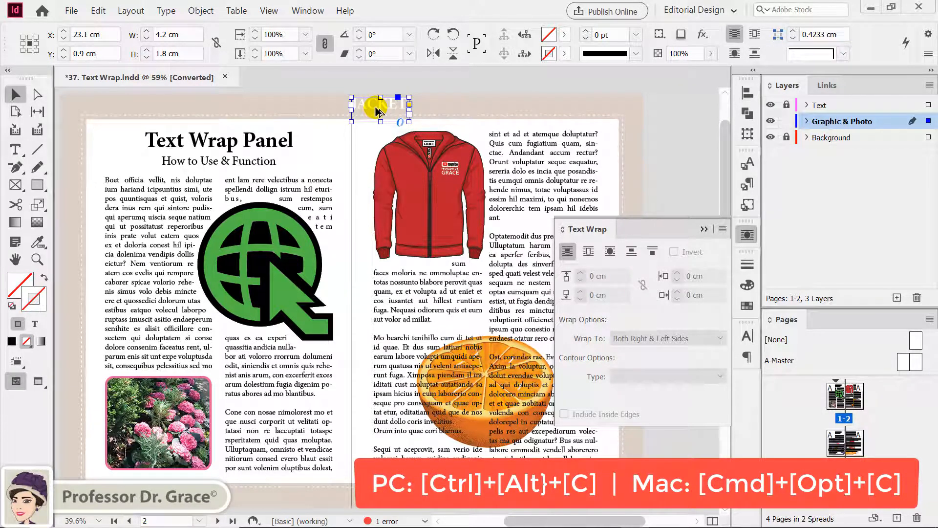
pyautogui.hotkey('ctrl', 'alt', 'c')
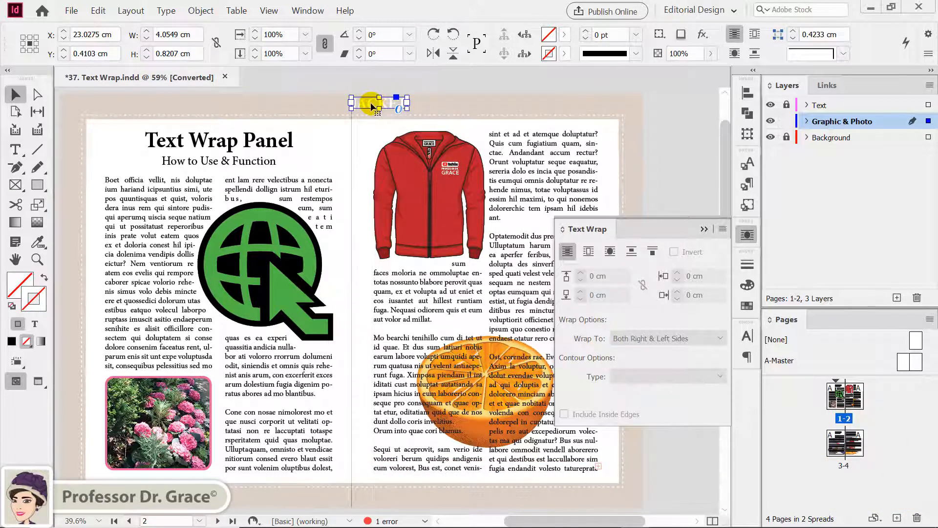
pyautogui.click(369, 104)
pyautogui.moveTo(368, 101); pyautogui.dragTo(421, 238)
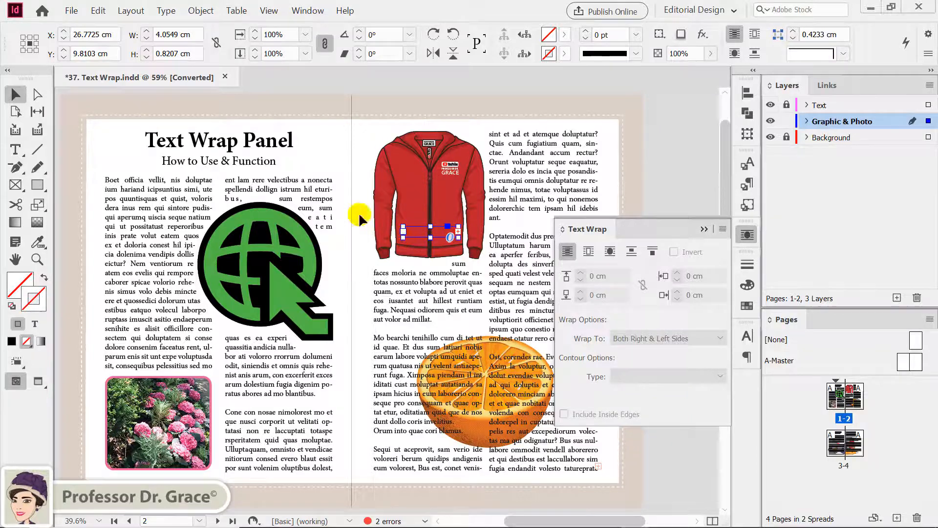
# Make the JACKET text frame ignore text wrap through its Text Frame Options, and leave nothing selected
pyautogui.click(208, 12)
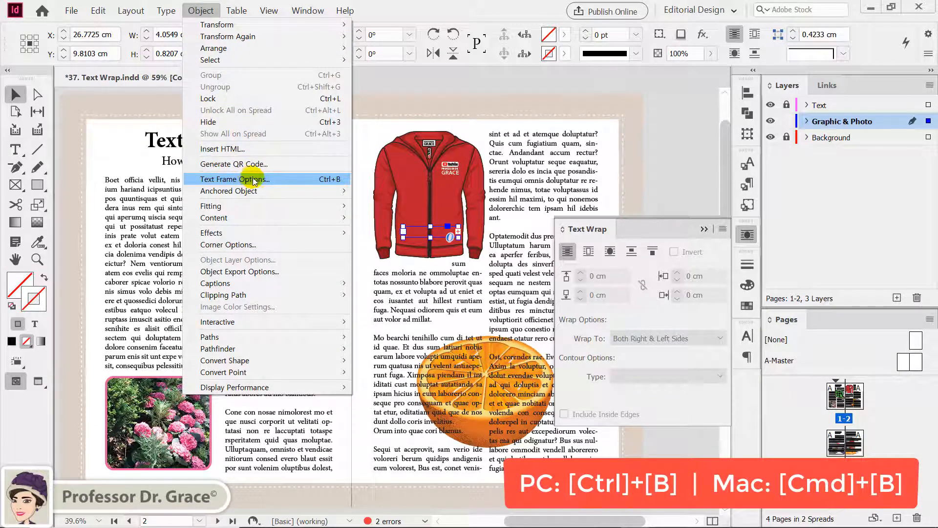
pyautogui.click(336, 180)
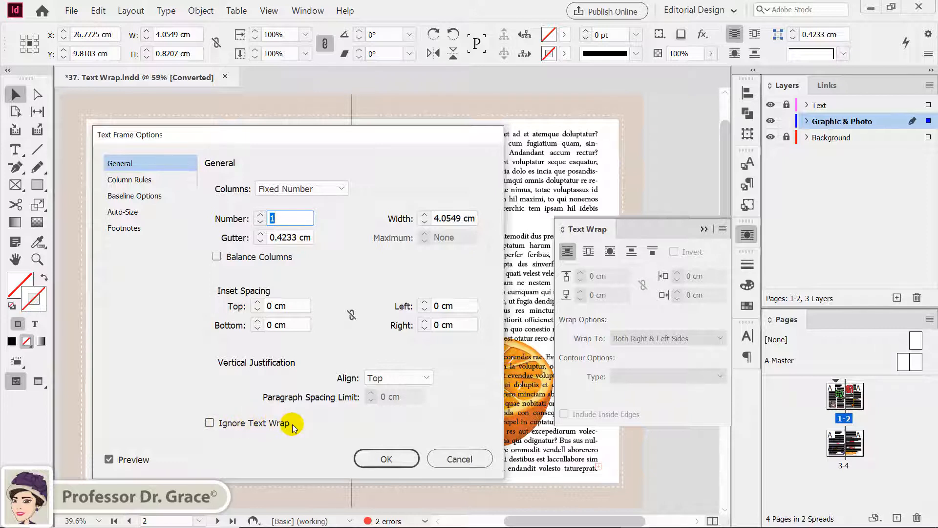
pyautogui.click(209, 423)
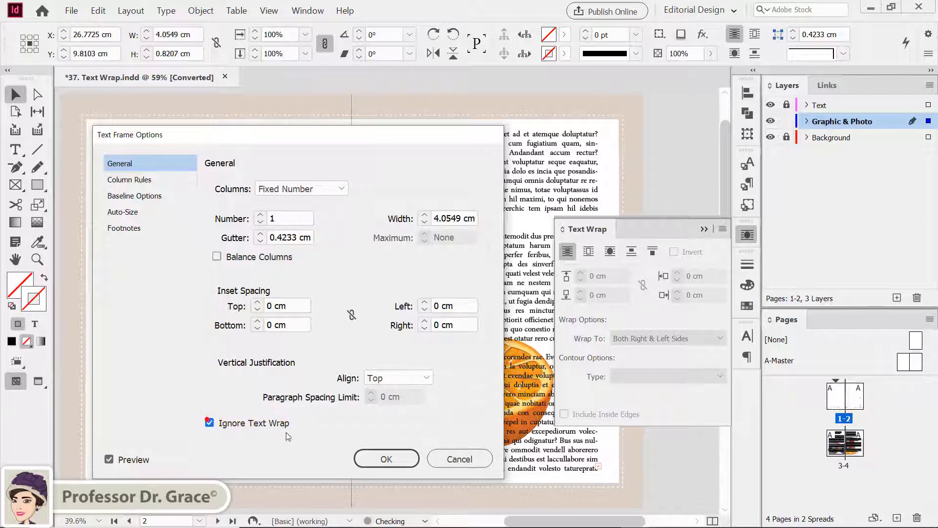
pyautogui.click(384, 459)
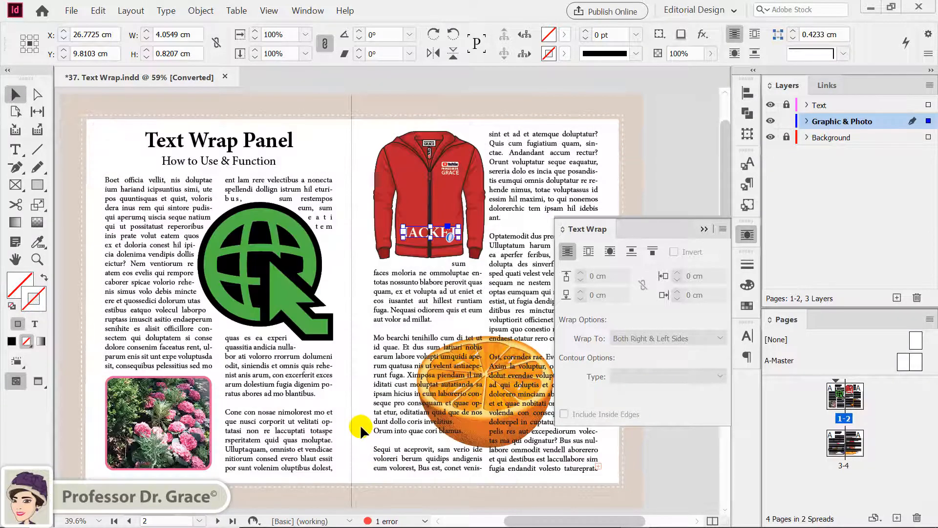
pyautogui.click(399, 260)
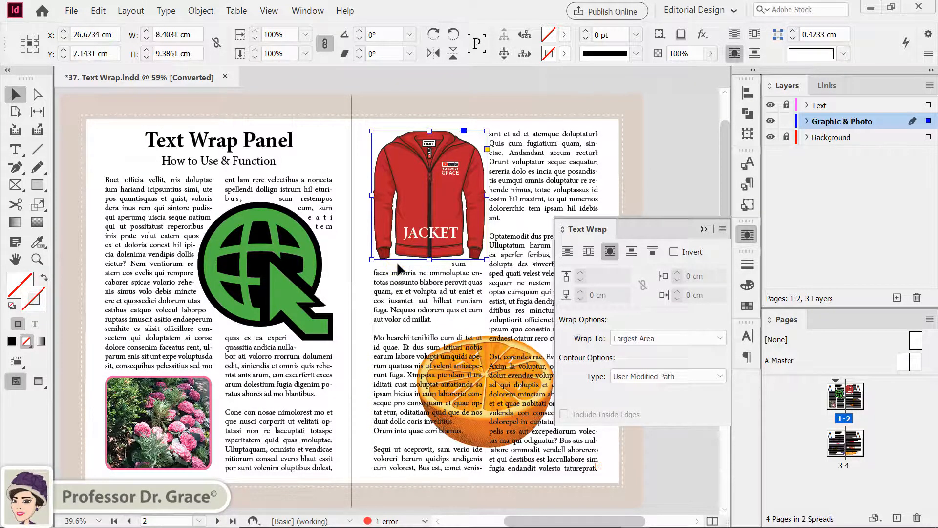
pyautogui.click(398, 264)
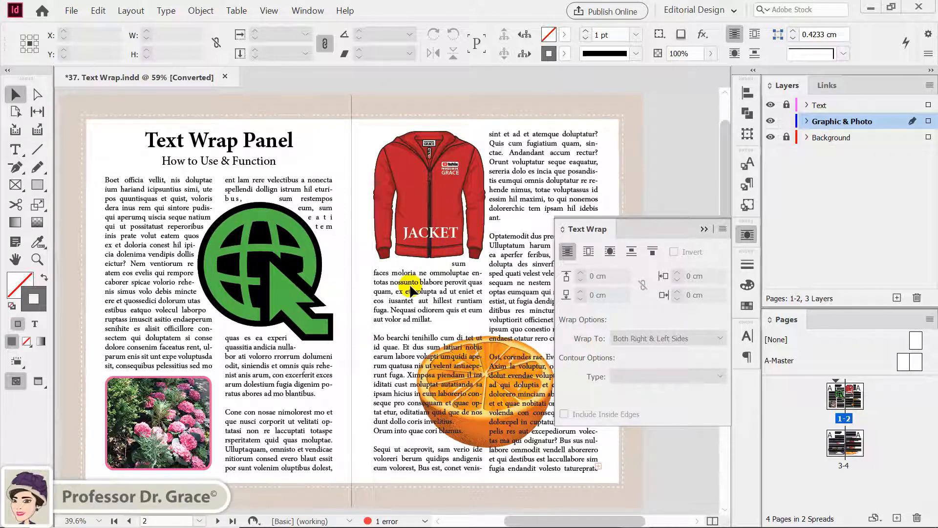
# Try the Jump Object wrap on the orange half, undo it, and try Jump to Next Column instead
pyautogui.click(508, 416)
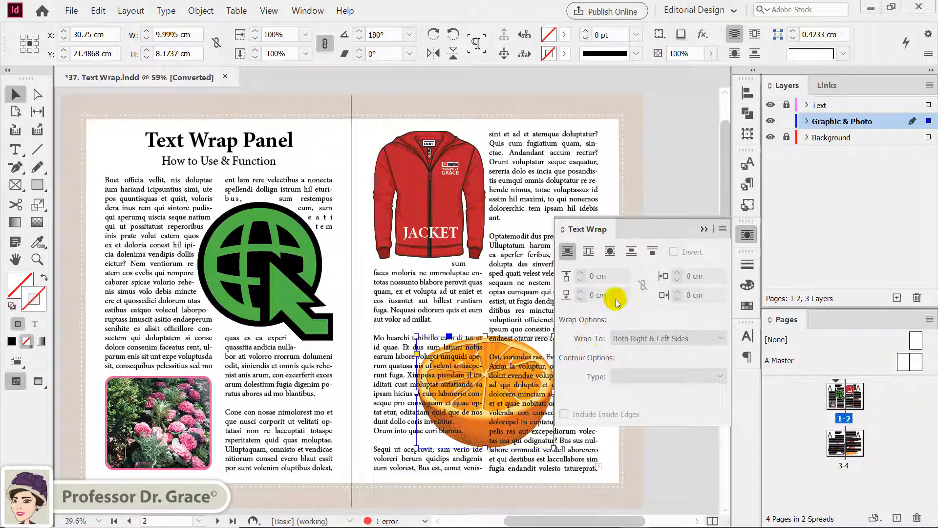
pyautogui.click(632, 251)
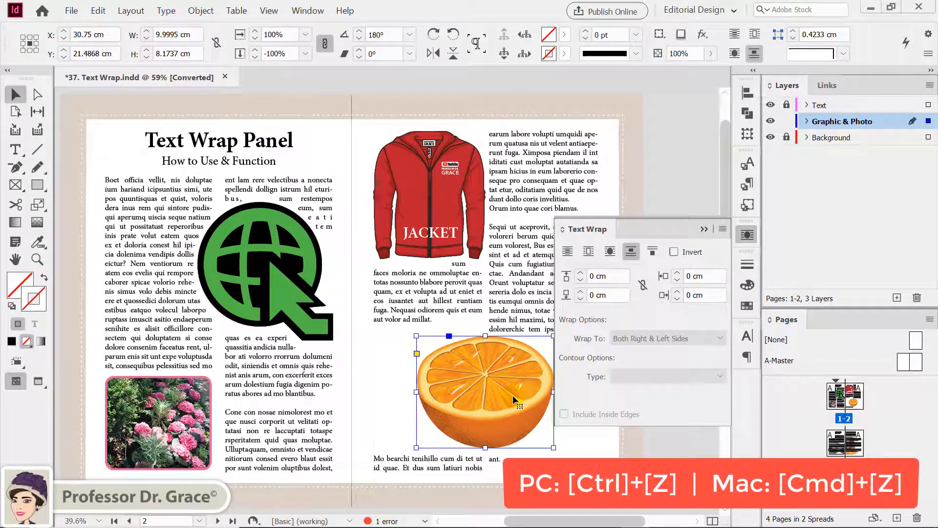
pyautogui.hotkey('ctrl', 'z')
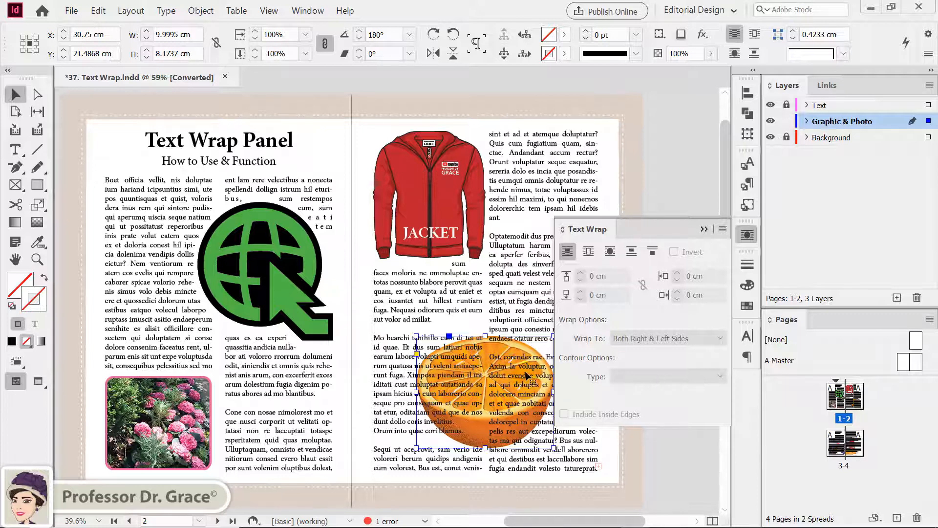
pyautogui.click(653, 251)
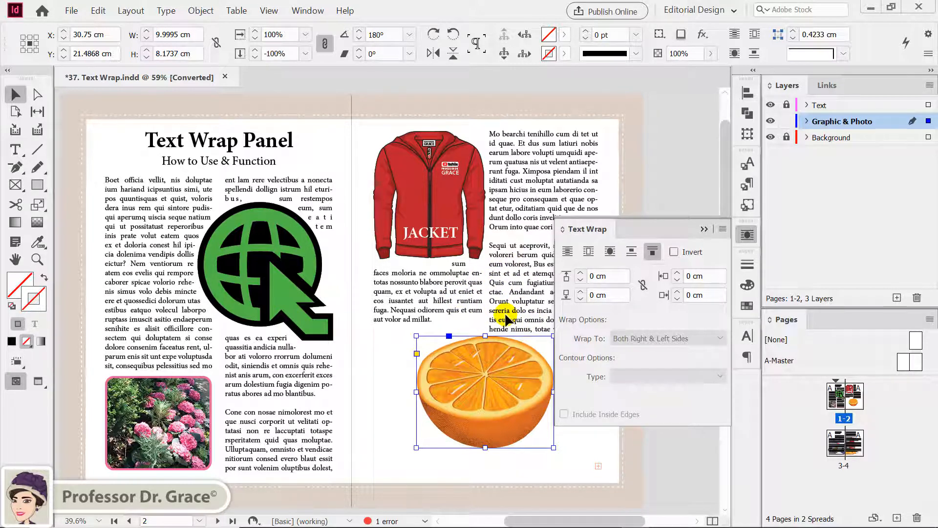
# Wrap the text around the orange half's shape with a 0.3 cm offset, and deselect it
pyautogui.click(610, 252)
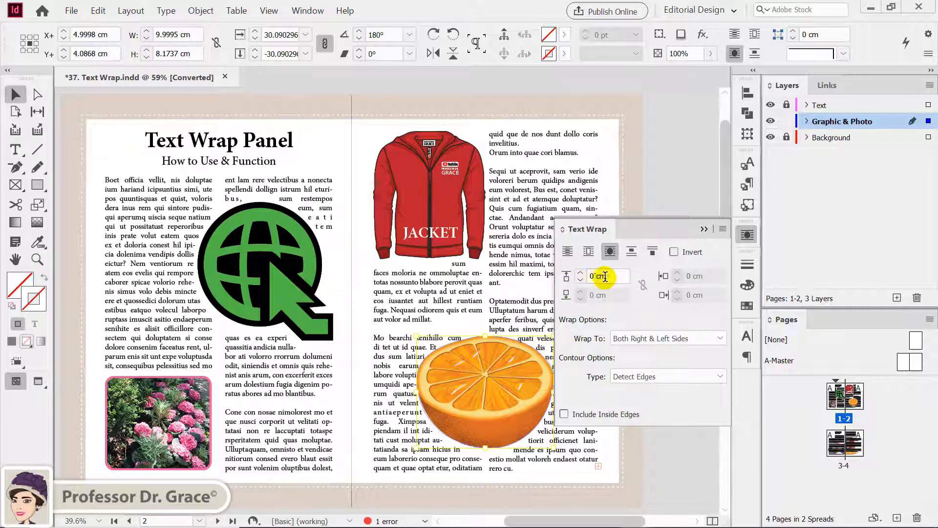
pyautogui.click(579, 282)
pyautogui.write('0.3')
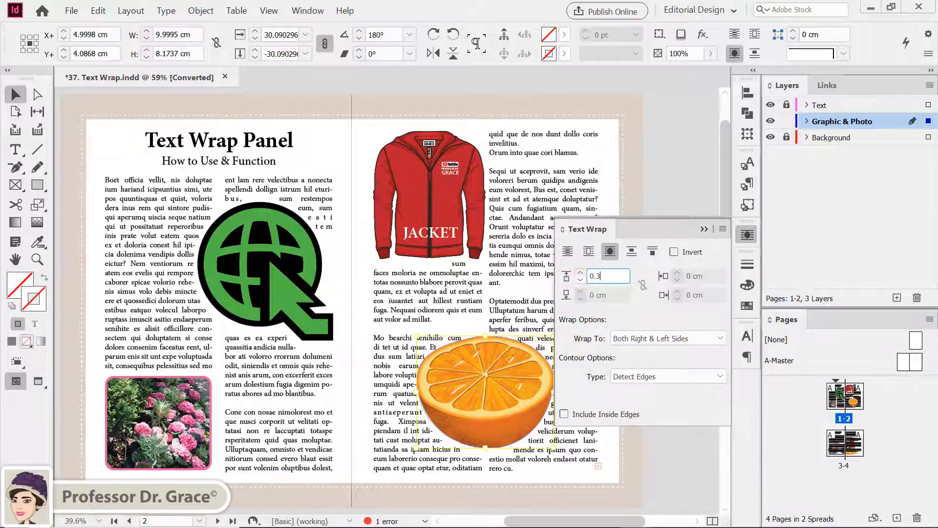
pyautogui.press('Return')
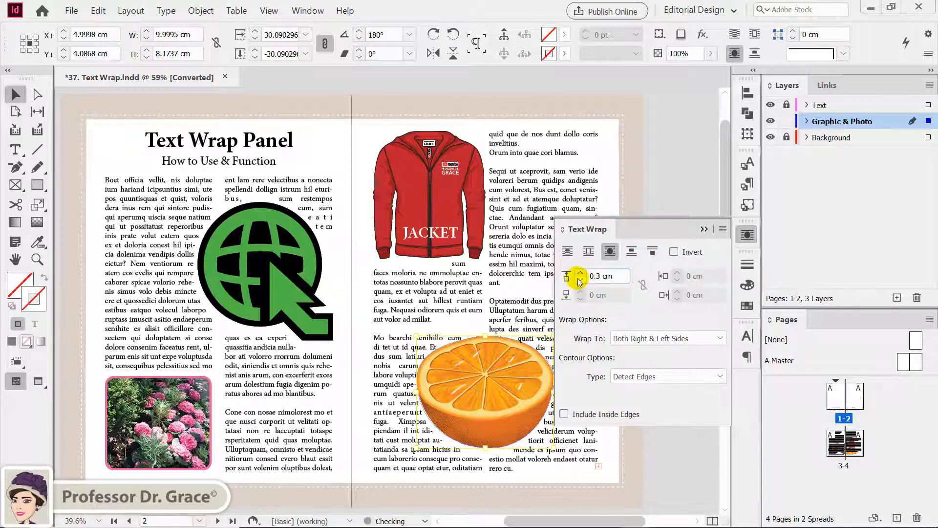
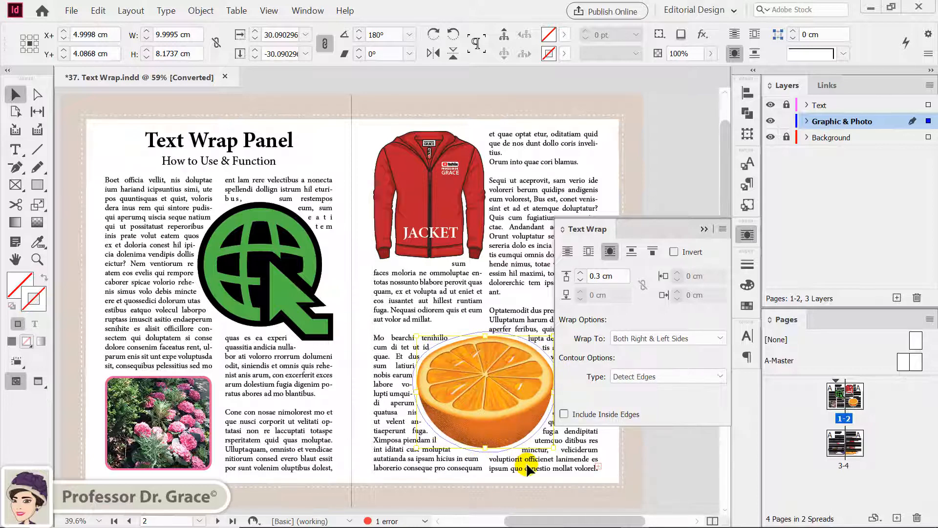
pyautogui.click(660, 444)
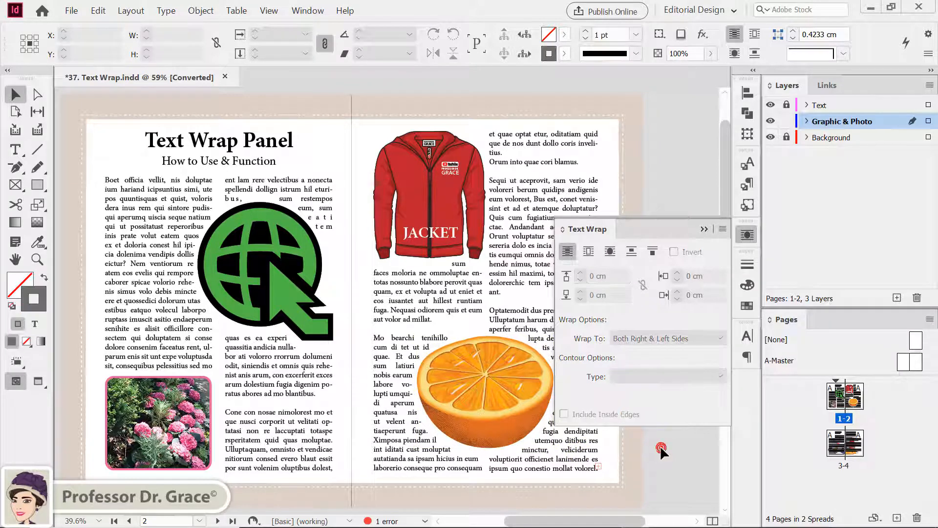
# Set the Graphic & Photo layer to suppress text wrap when hidden, hiding and reshowing the layer to check the effect
pyautogui.click(771, 121)
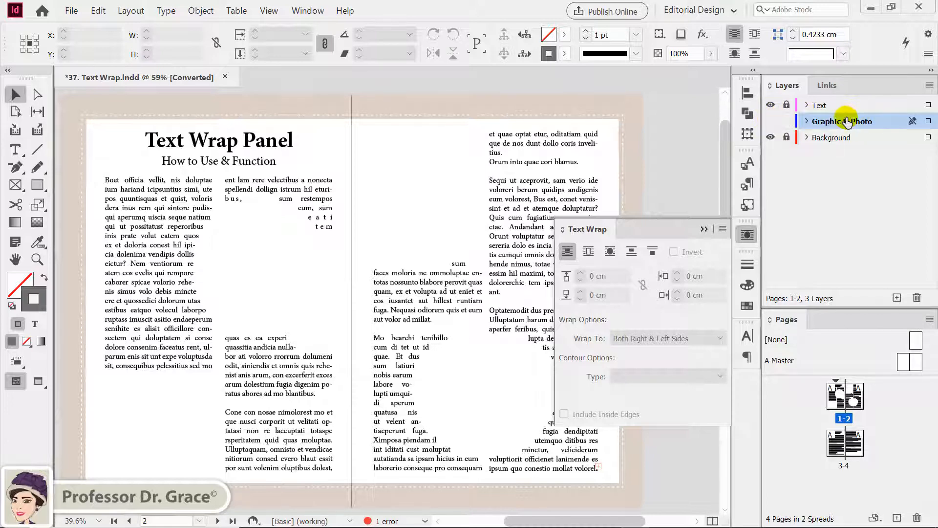
pyautogui.doubleClick(894, 121)
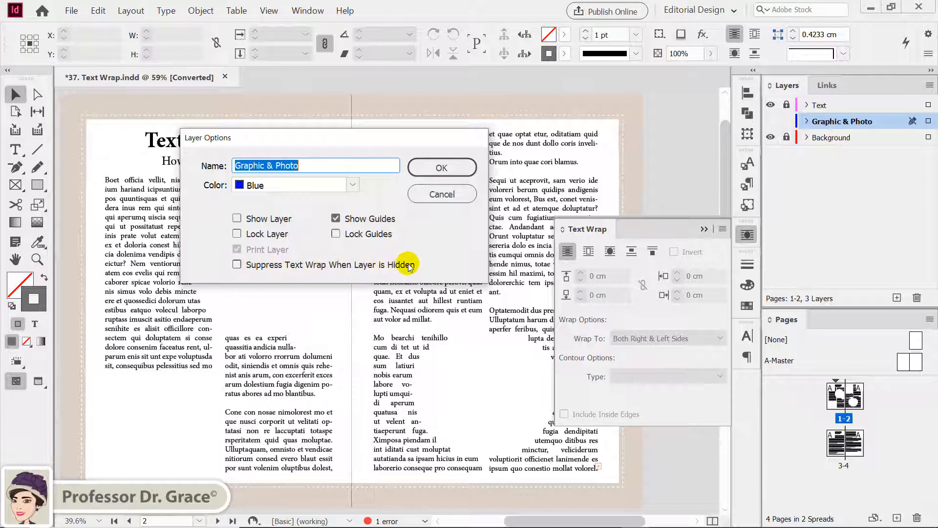
pyautogui.click(237, 264)
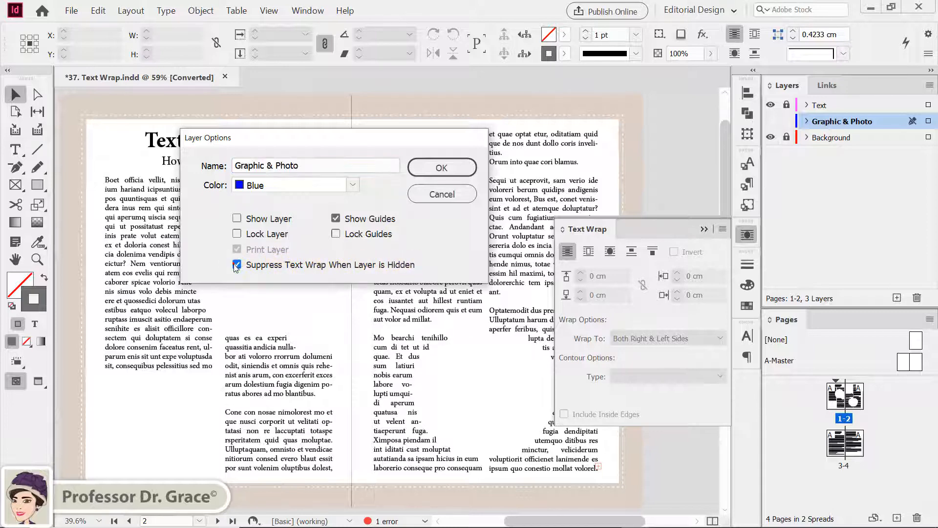
pyautogui.click(428, 172)
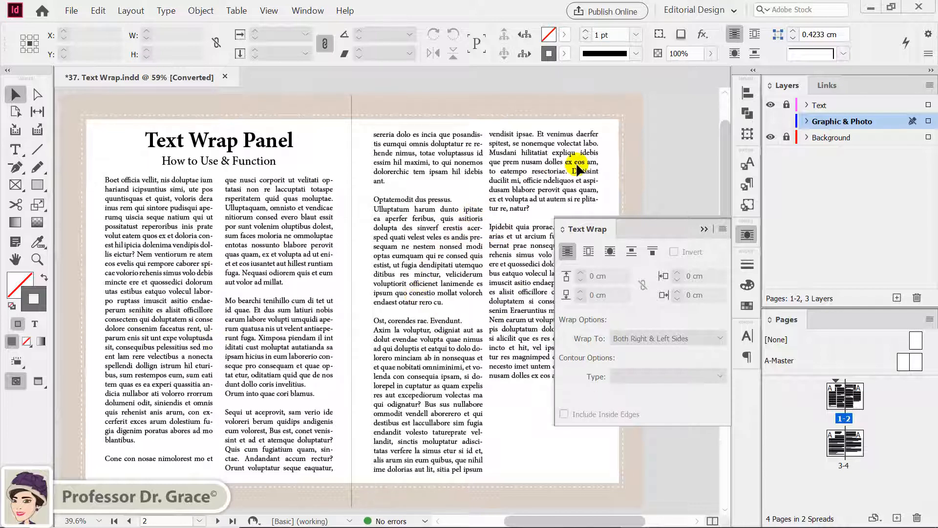
pyautogui.click(770, 121)
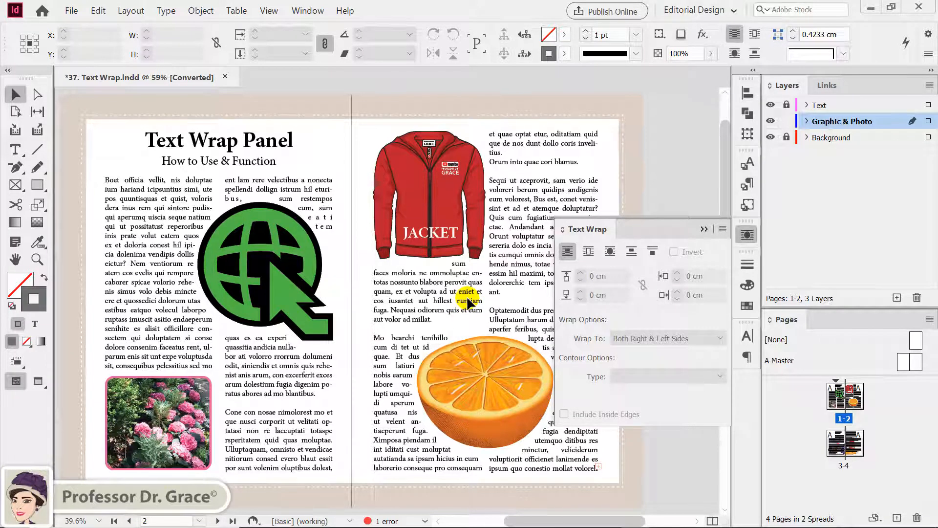
# On the pages 3-4 spread, wrap the text around the pink Q's shape with a 0.3 cm offset
pyautogui.click(843, 468)
pyautogui.doubleClick(842, 467)
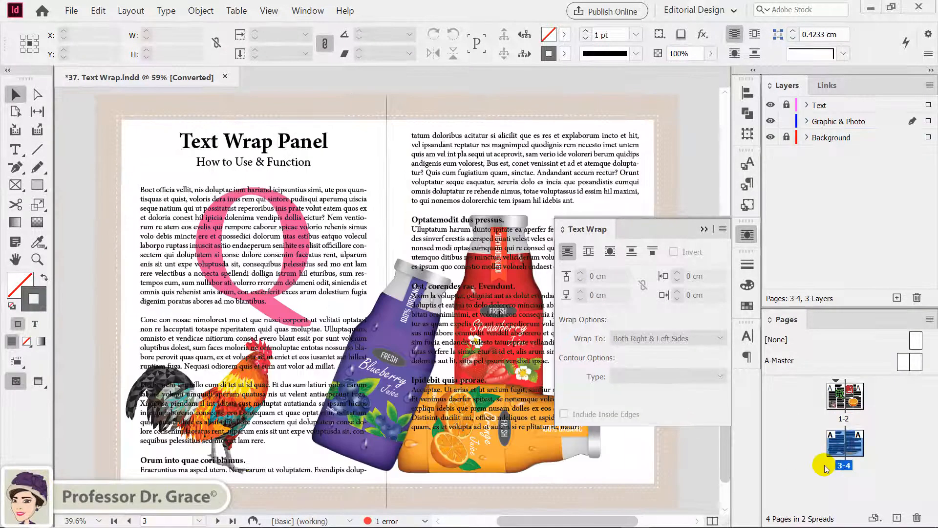
pyautogui.moveTo(592, 519); pyautogui.dragTo(600, 519)
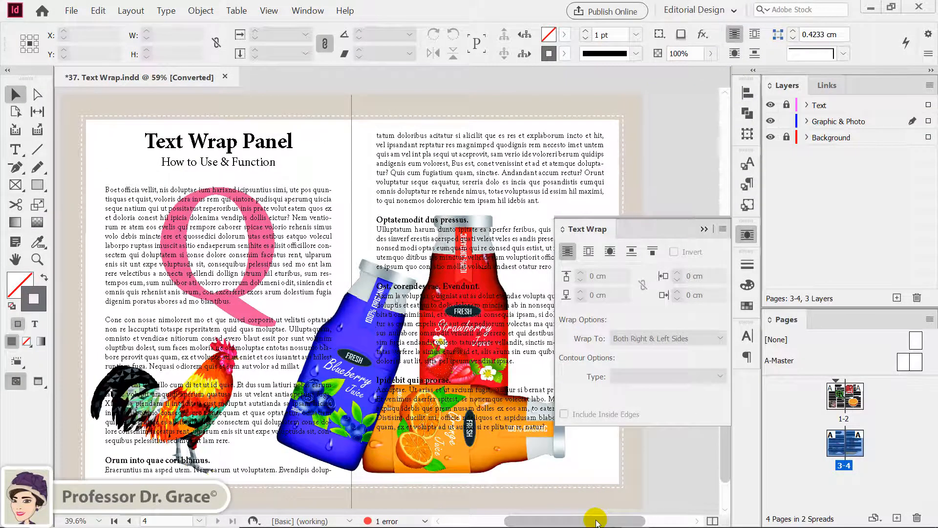
pyautogui.click(238, 301)
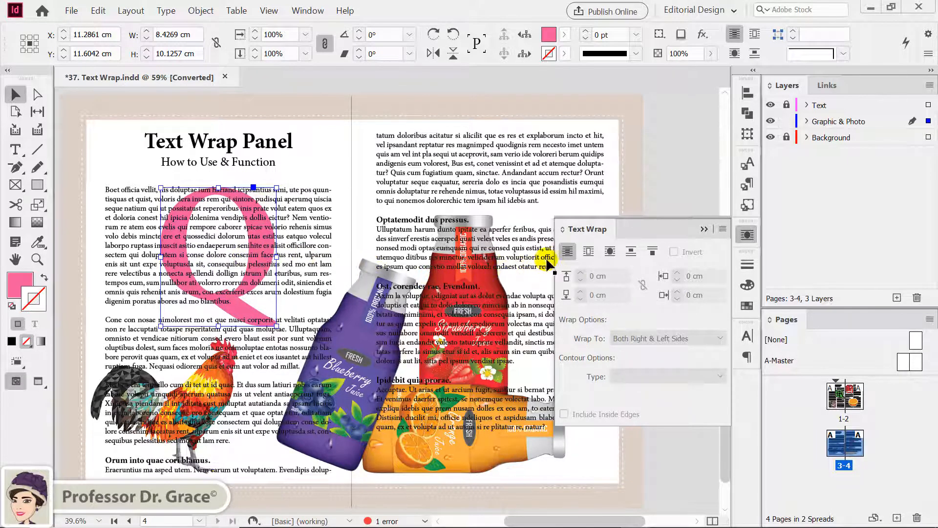
pyautogui.click(608, 251)
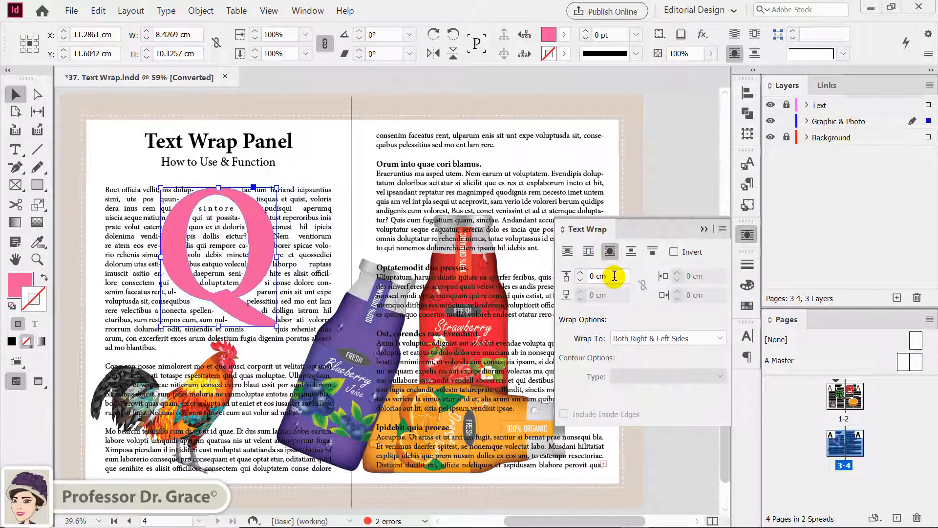
pyautogui.click(579, 279)
pyautogui.write('0')
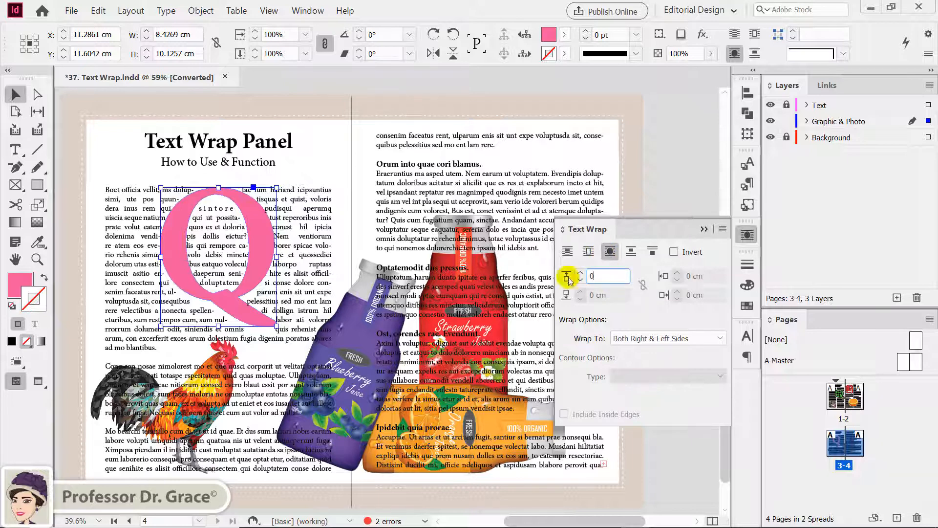
pyautogui.write('.3')
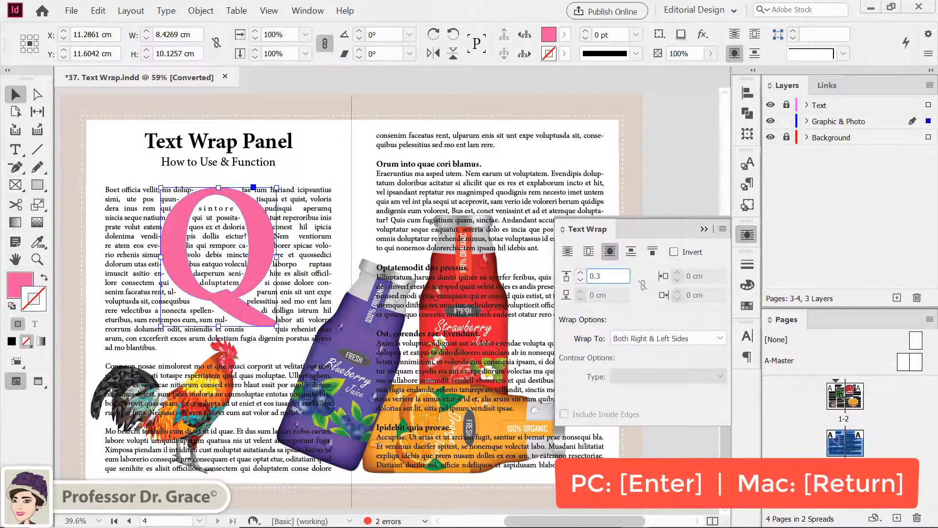
pyautogui.press('Return')
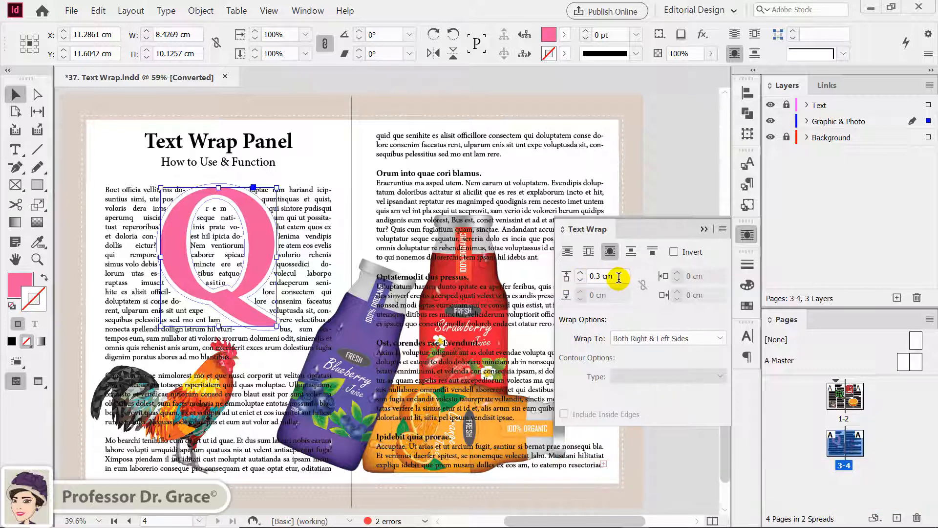
# Try the Right Side and Left Side Wrap To settings on the pink Q, and restore Both Right & Left Sides
pyautogui.click(722, 341)
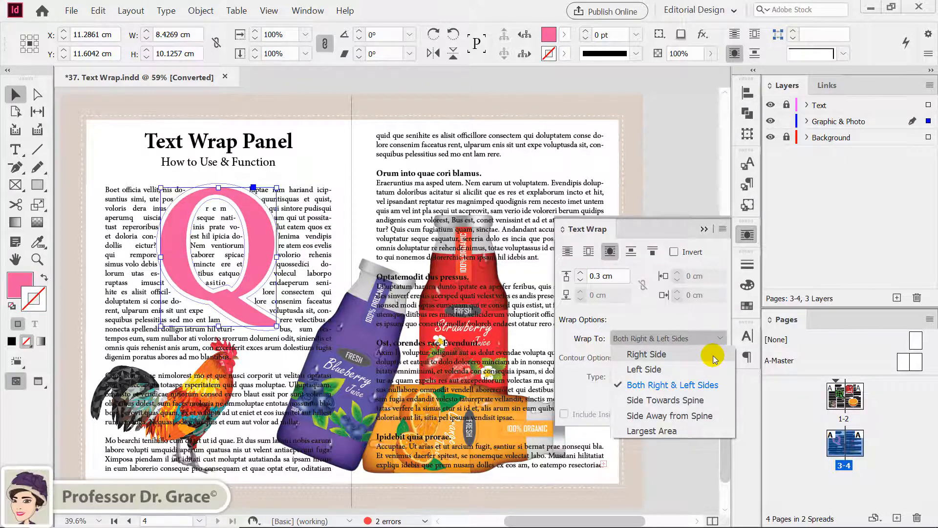
pyautogui.click(714, 357)
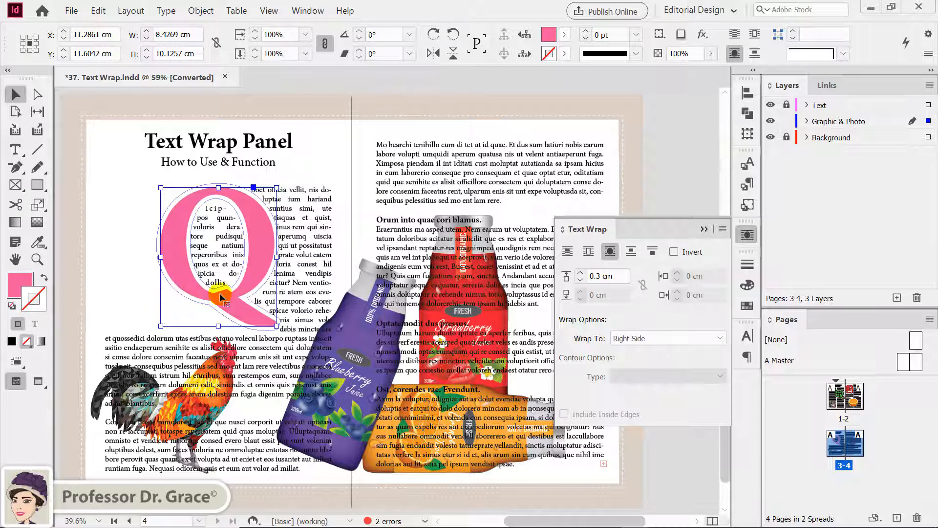
pyautogui.click(723, 340)
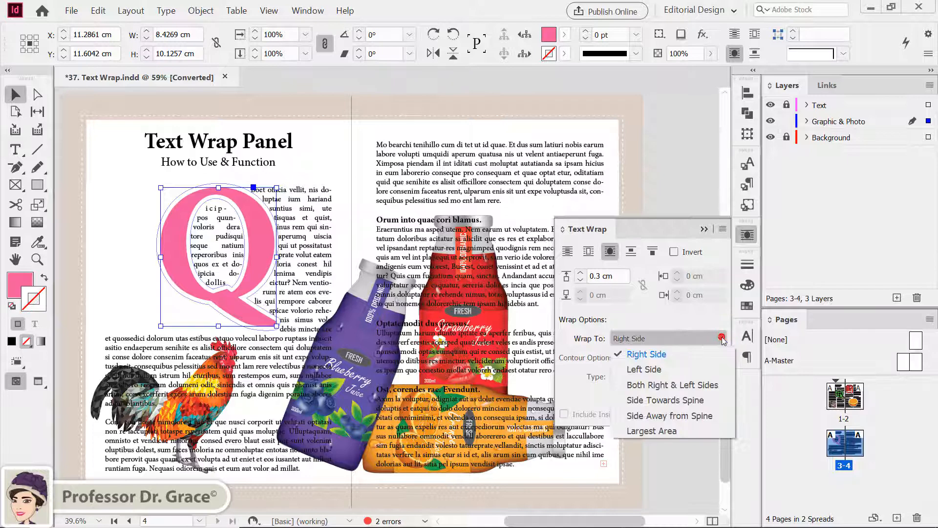
pyautogui.click(703, 367)
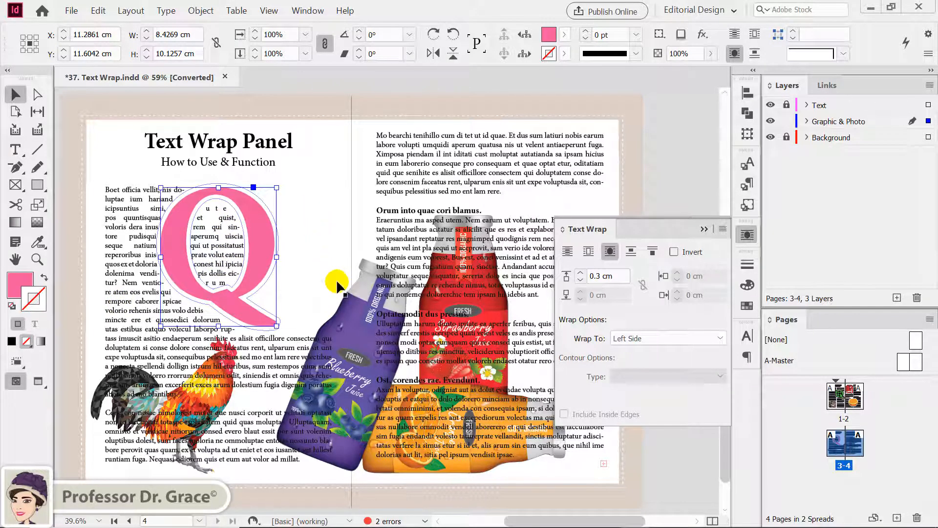
pyautogui.click(722, 340)
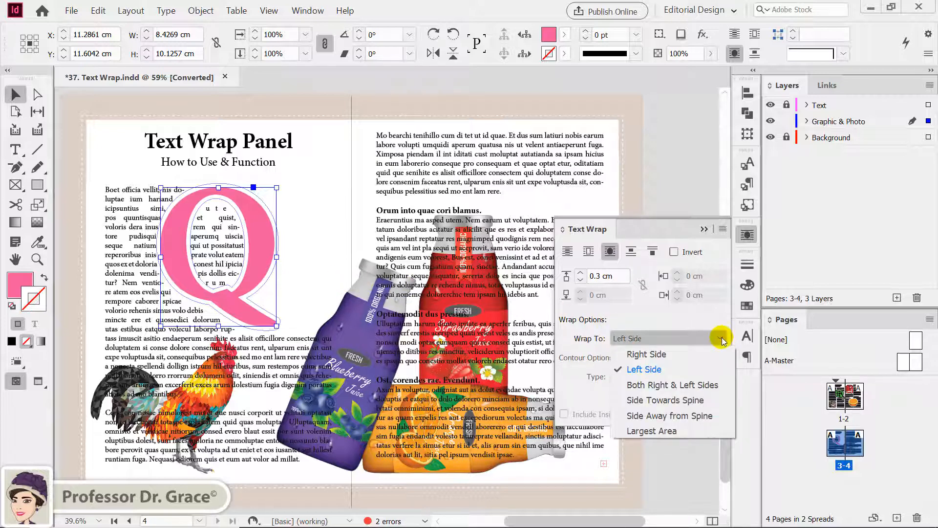
pyautogui.click(715, 388)
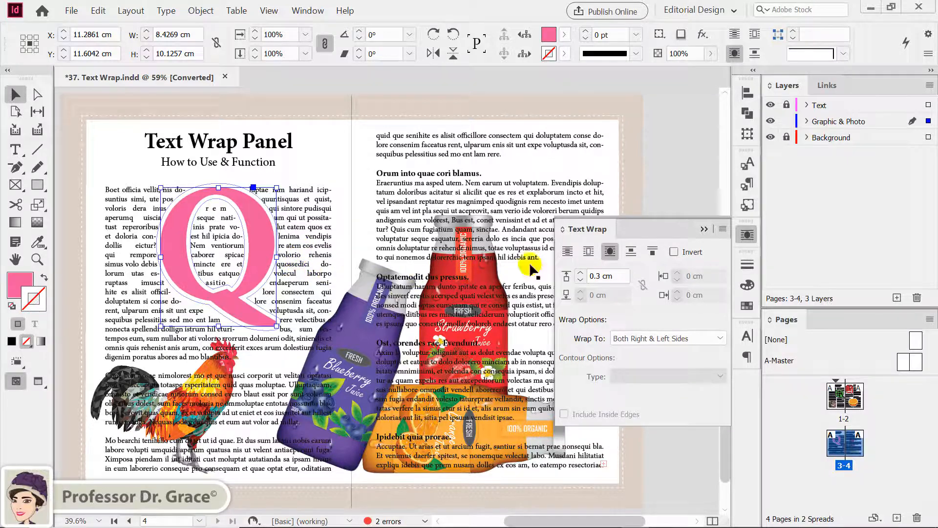
# Try inverting the text wrap on the pink Q, and turn the inversion back off
pyautogui.click(673, 252)
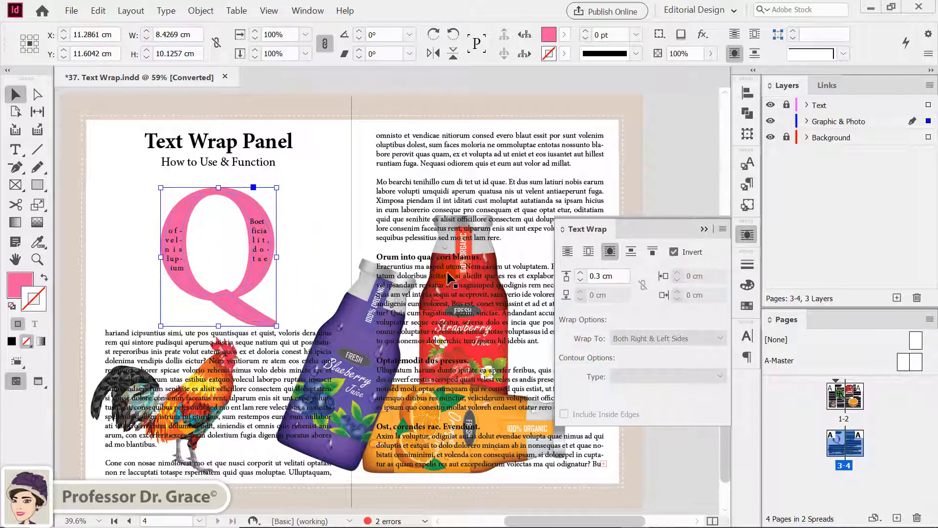
pyautogui.click(673, 252)
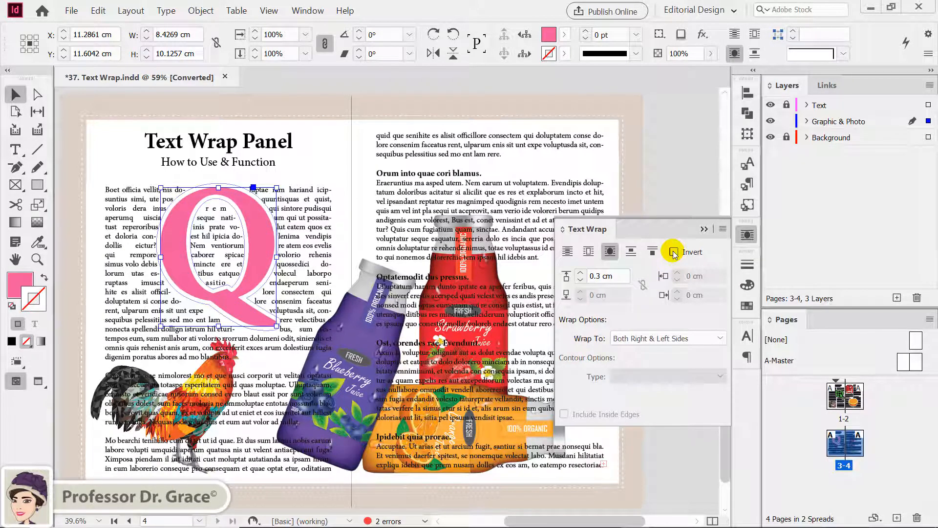
# Try Side Towards Spine, Side Away from Spine and Largest Area as the Q's Wrap To setting, and restore Both Right & Left Sides
pyautogui.click(722, 339)
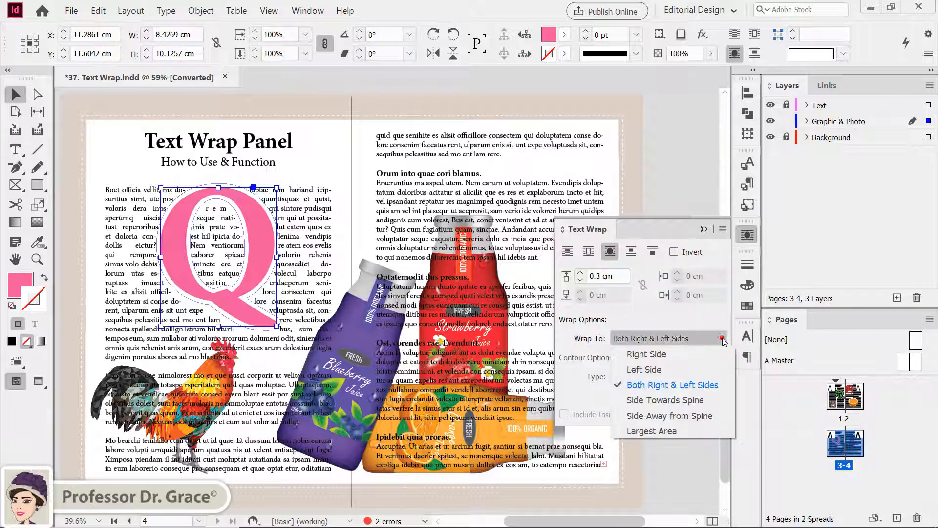
pyautogui.click(694, 402)
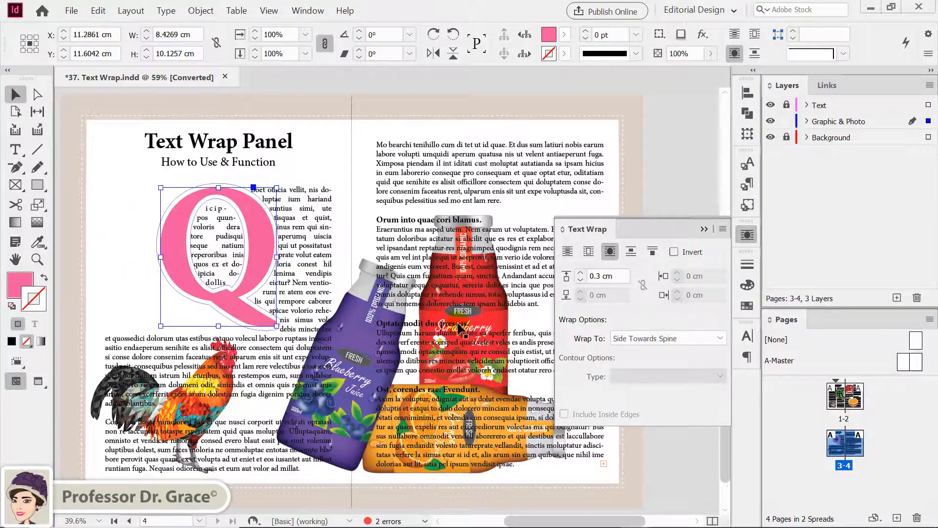
pyautogui.click(721, 338)
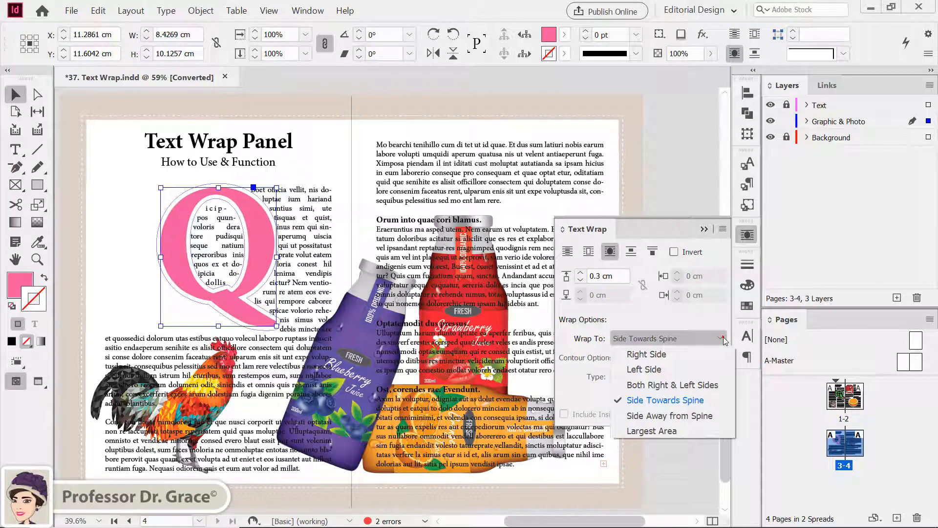
pyautogui.click(696, 419)
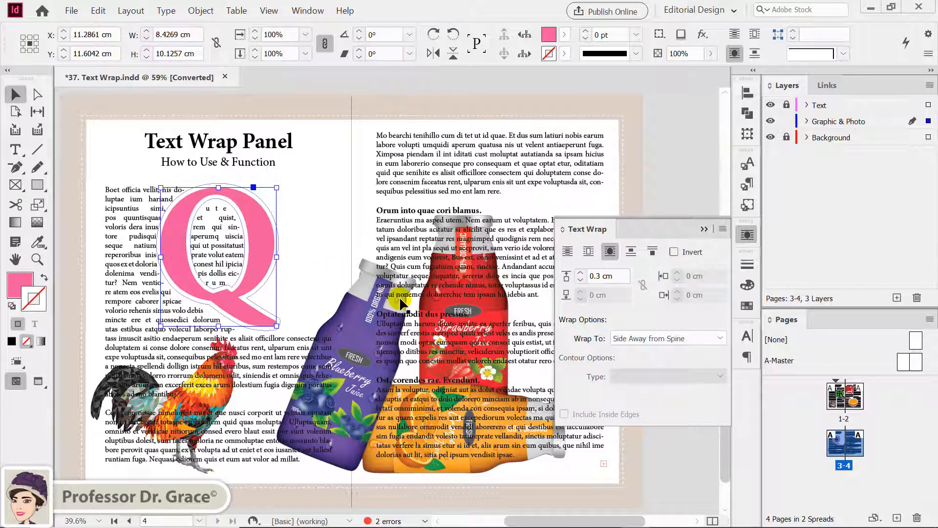
pyautogui.click(718, 339)
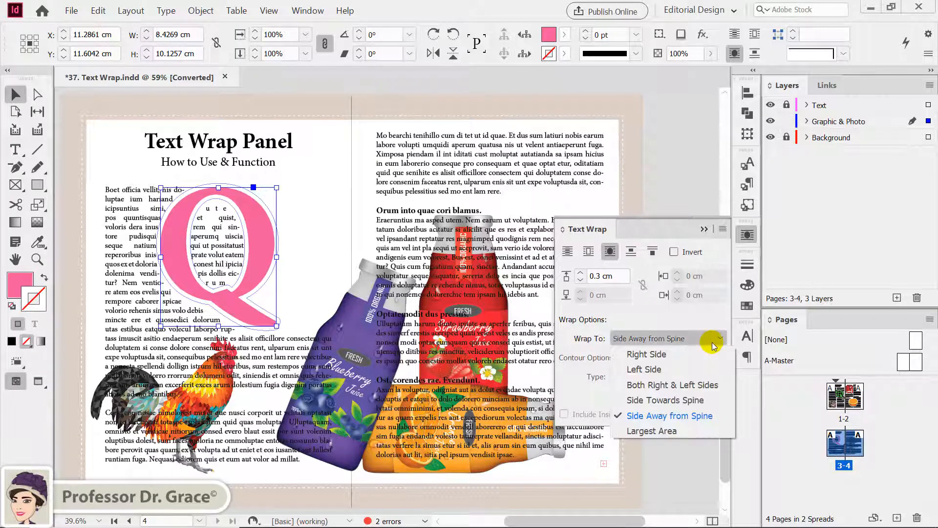
pyautogui.click(682, 432)
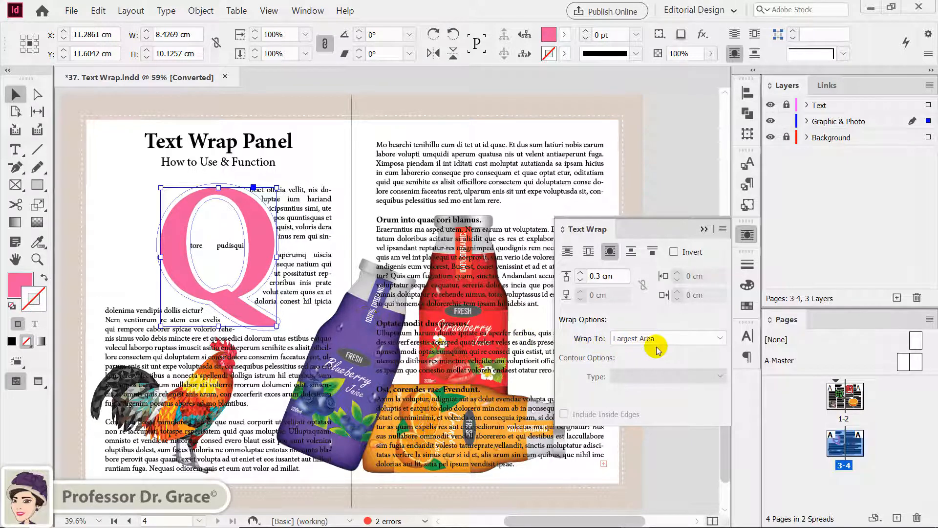
pyautogui.click(721, 339)
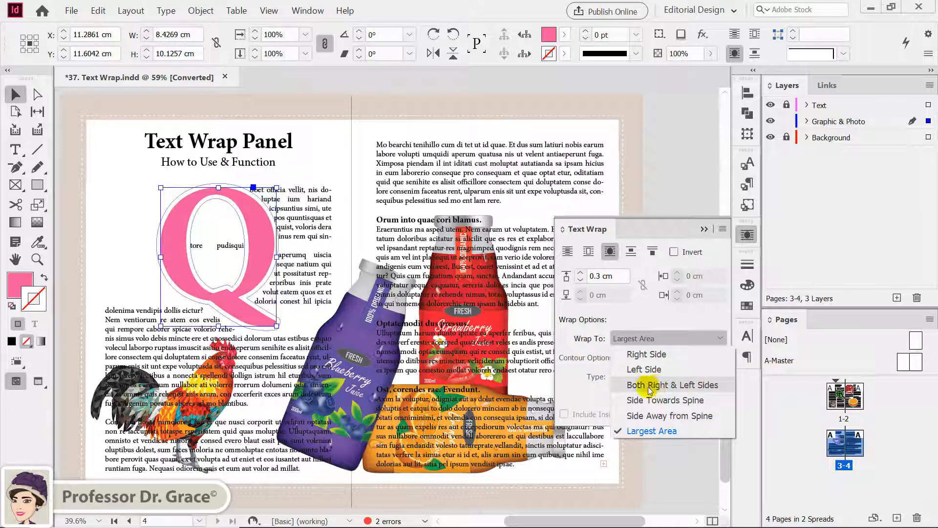
pyautogui.click(713, 386)
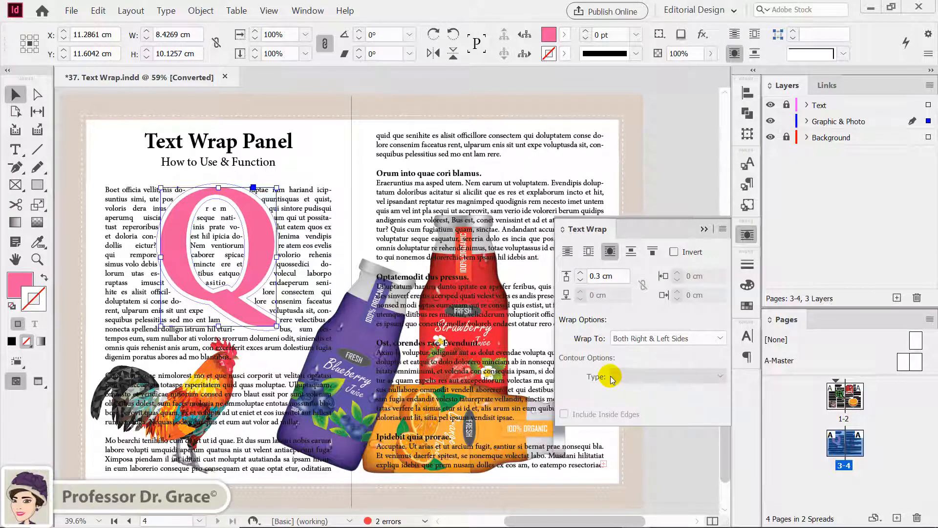
# Switch to Photoshop and examine the Blueberry, Orange and Strawberry layers and the saved path in Juice.psd
pyautogui.click(266, 356)
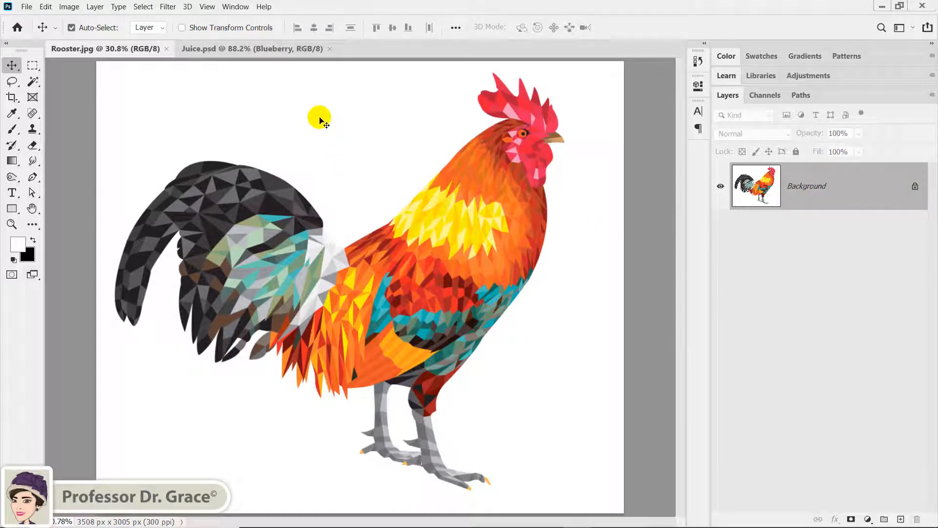
pyautogui.click(250, 48)
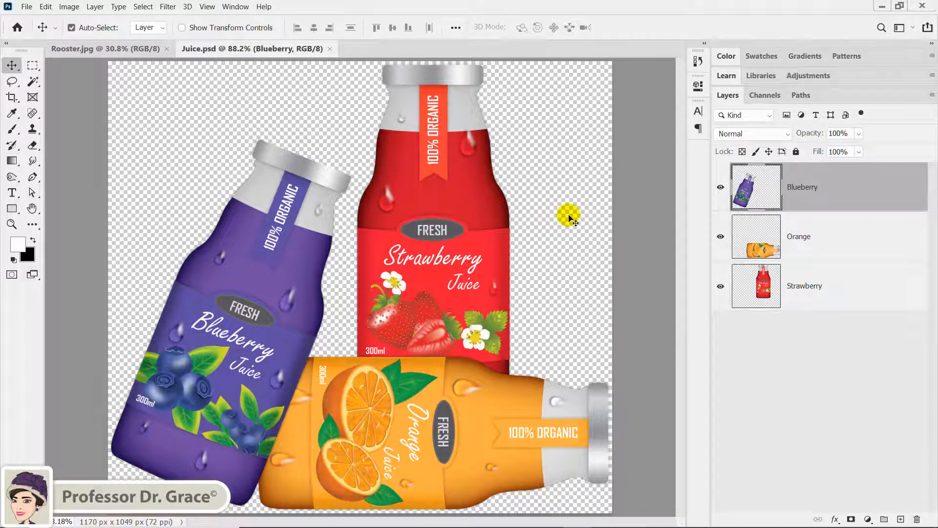
pyautogui.click(819, 238)
pyautogui.click(819, 283)
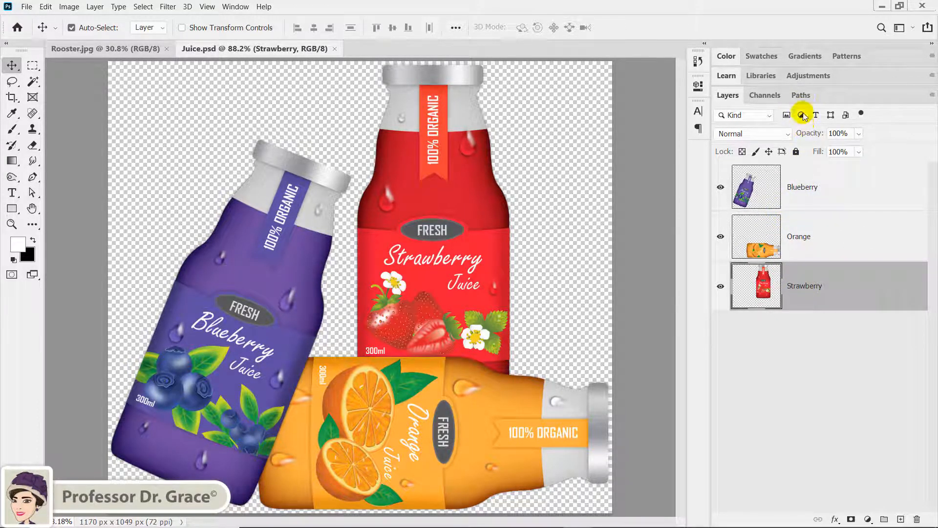
pyautogui.click(802, 96)
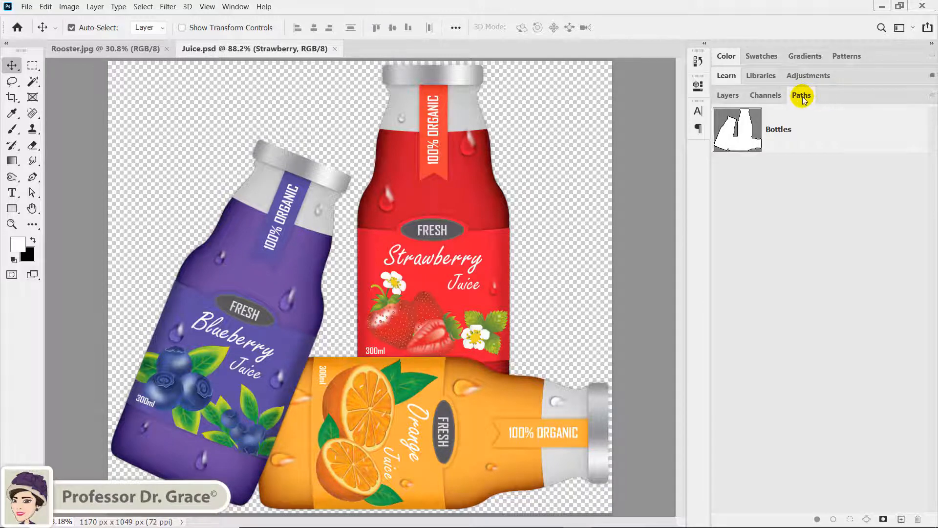
# Delete the saved Bottles path from Juice.psd
pyautogui.click(813, 134)
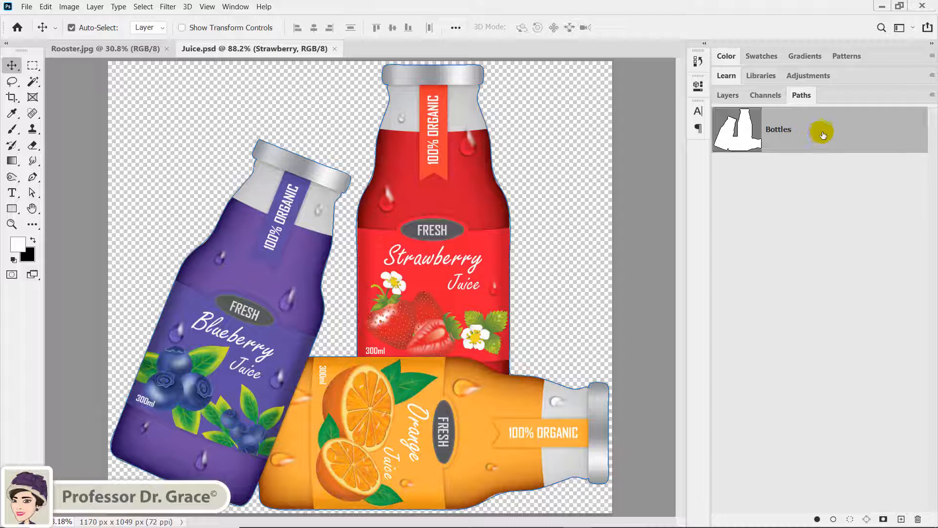
pyautogui.press('Delete')
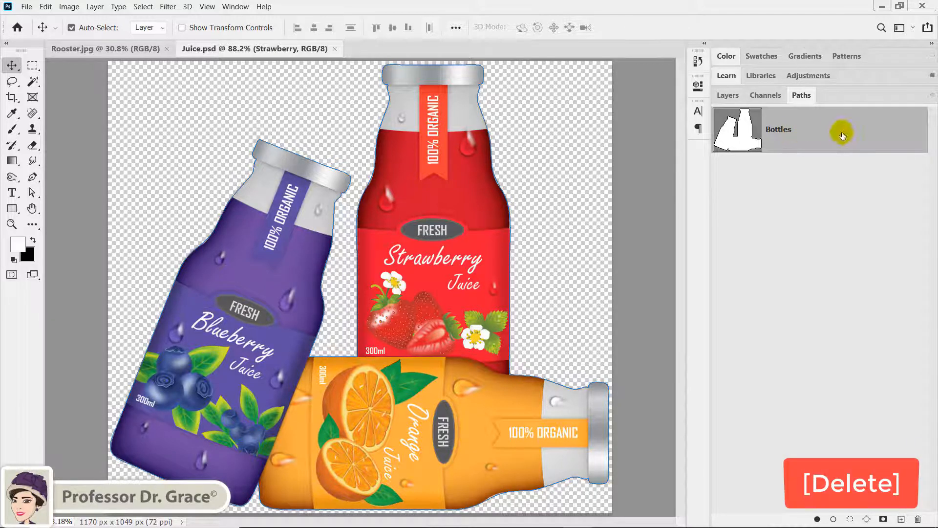
pyautogui.press('Delete')
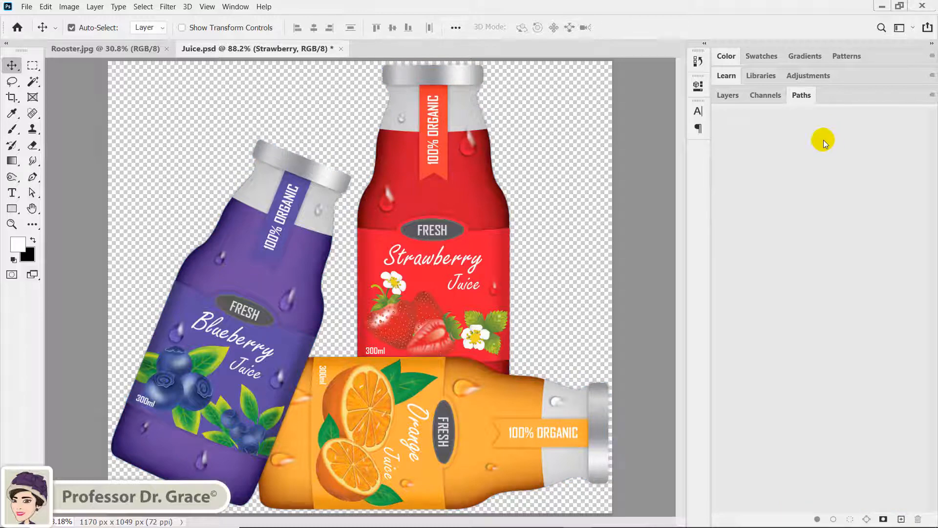
pyautogui.click(792, 181)
# Load the outlines of the Blueberry, Orange and Strawberry layers as one combined selection
pyautogui.click(728, 96)
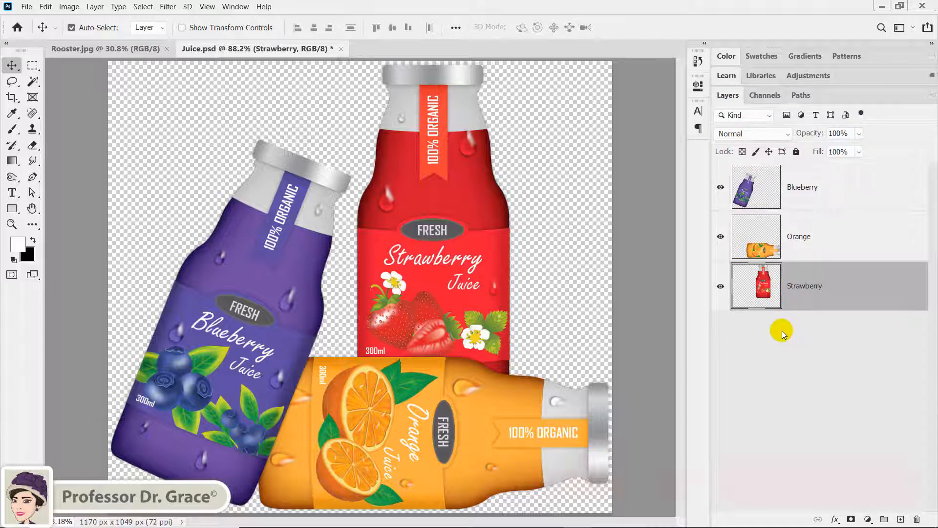
pyautogui.click(764, 198)
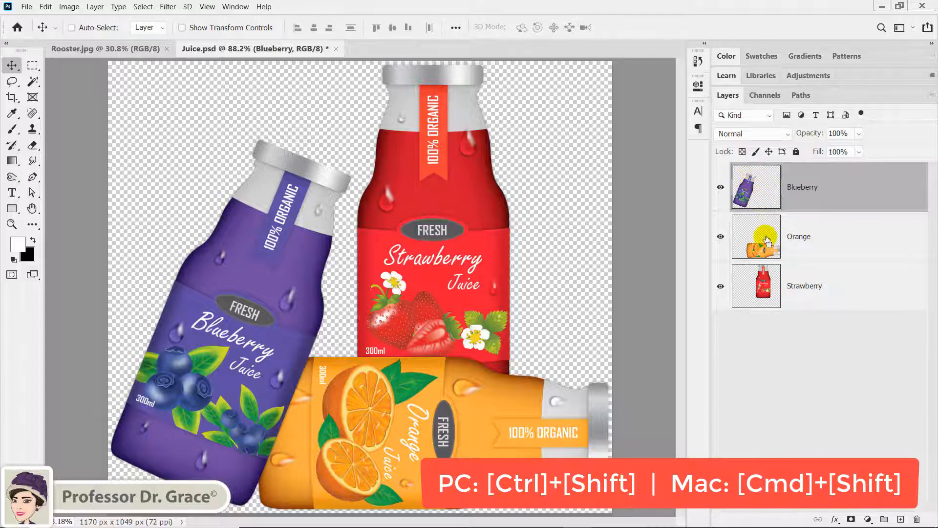
pyautogui.keyDown('ctrl'); pyautogui.click(756, 188); pyautogui.keyUp('ctrl')
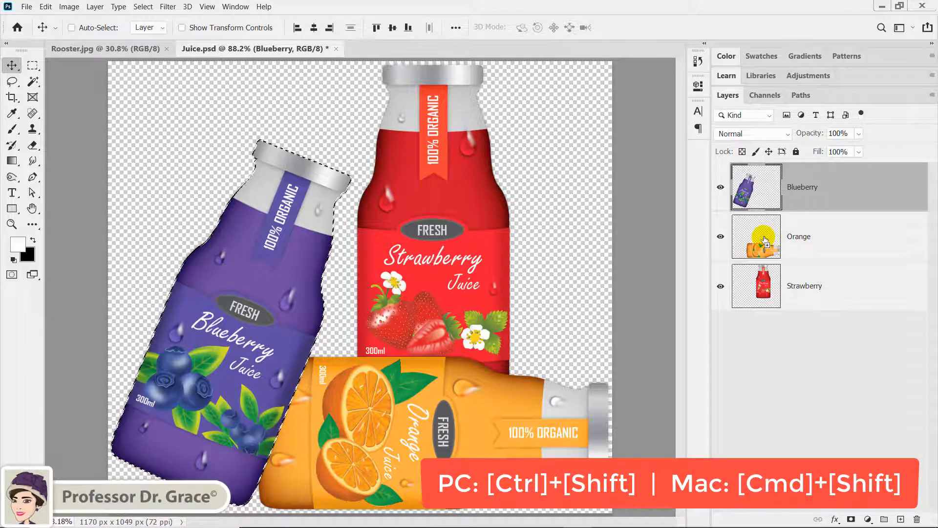
pyautogui.keyDown('ctrl'); pyautogui.keyDown('shift'); pyautogui.click(763, 237); pyautogui.keyUp('shift'); pyautogui.keyUp('ctrl')
pyautogui.keyDown('ctrl'); pyautogui.keyDown('shift'); pyautogui.click(759, 284); pyautogui.keyUp('shift'); pyautogui.keyUp('ctrl')
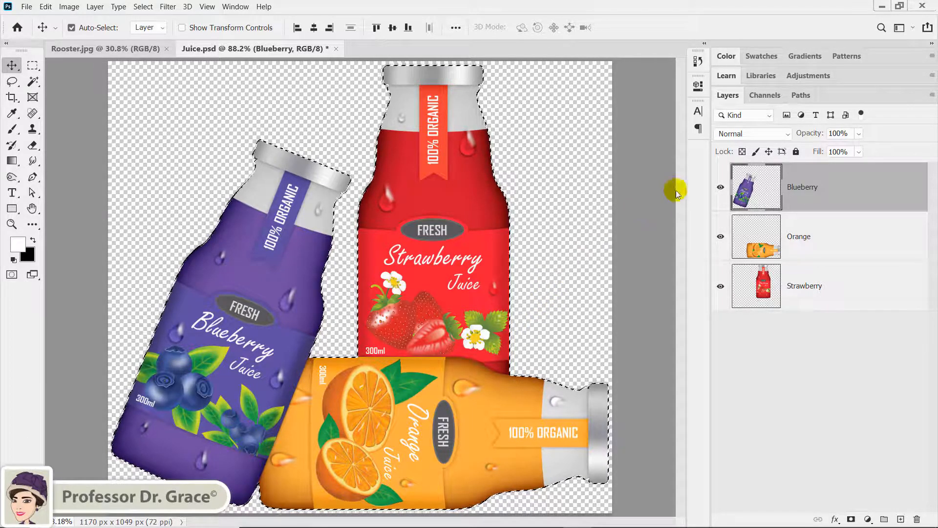
# Make a work path from the three-bottle selection and save it under the name Bottles
pyautogui.click(801, 96)
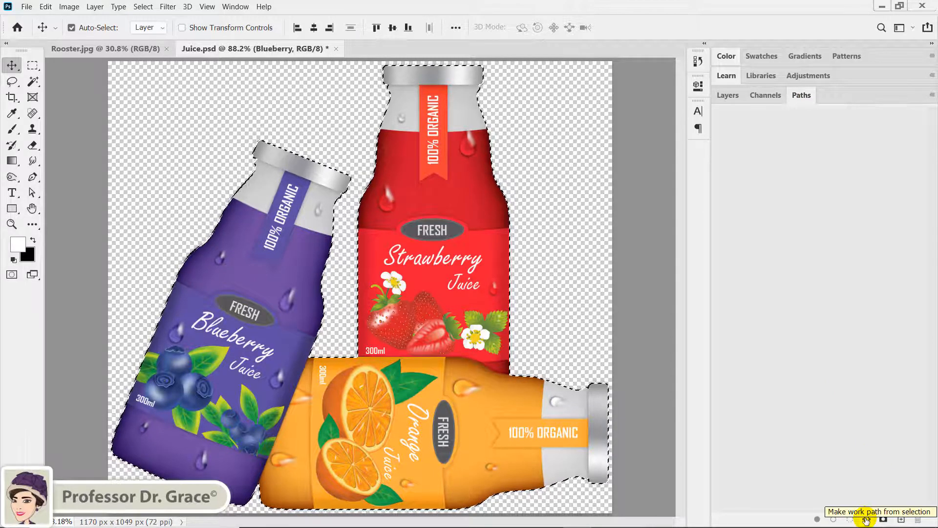
pyautogui.click(867, 520)
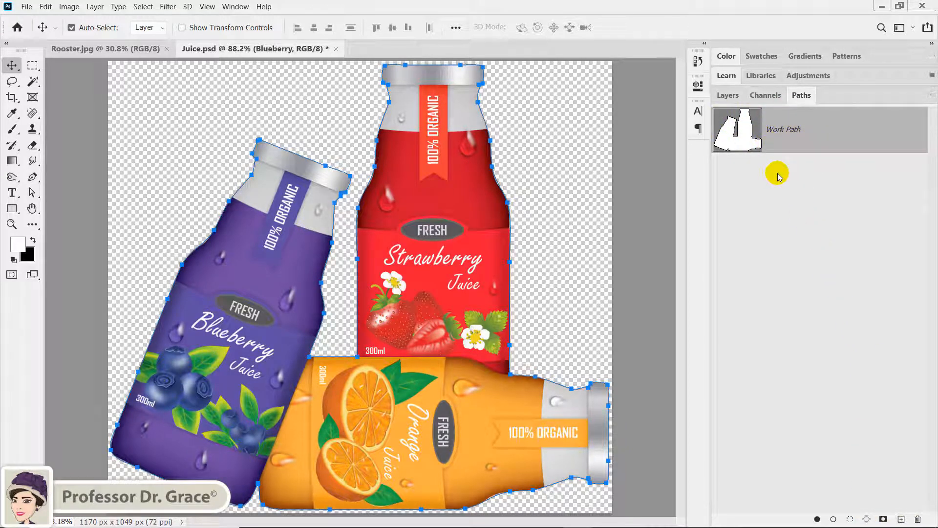
pyautogui.click(829, 125)
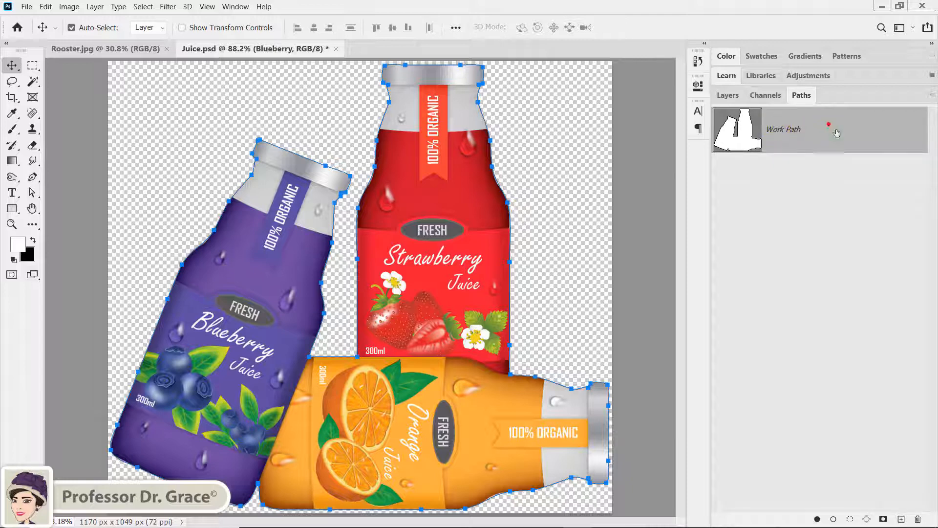
pyautogui.click(932, 95)
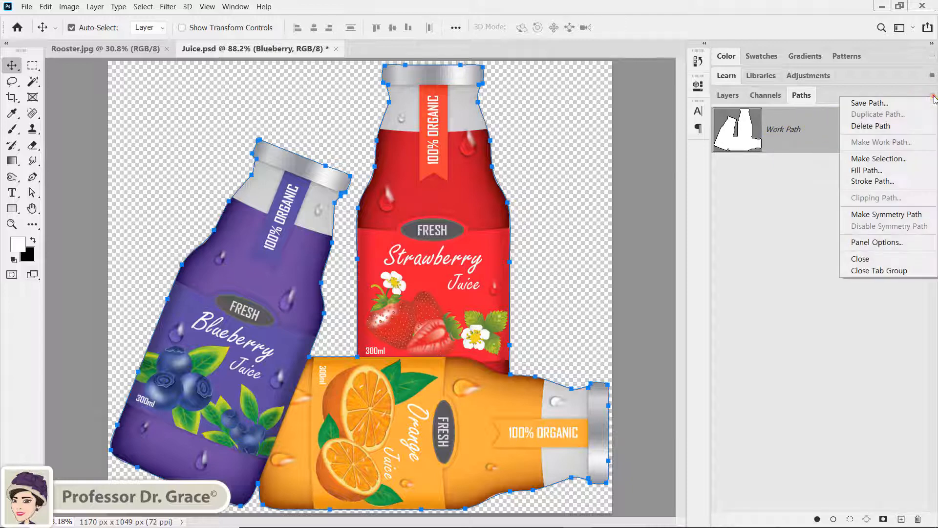
pyautogui.click(903, 104)
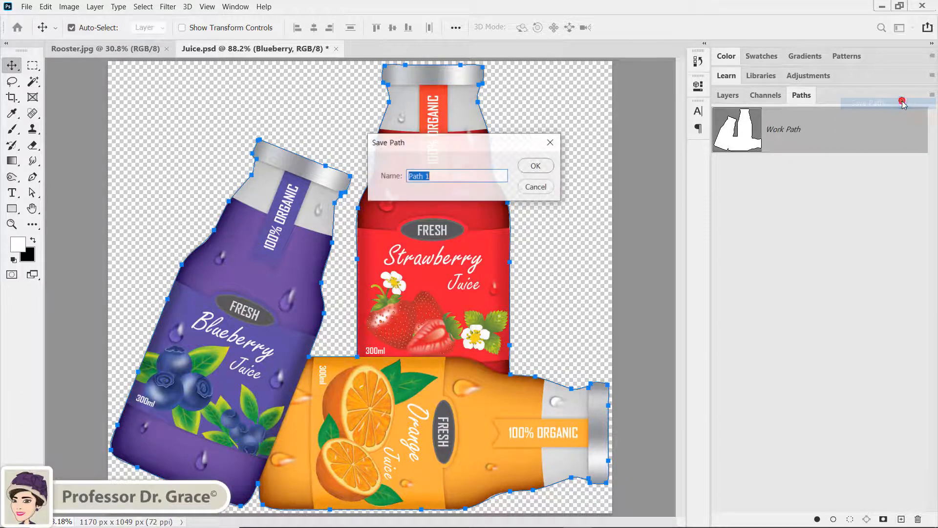
pyautogui.moveTo(482, 143); pyautogui.dragTo(391, 192)
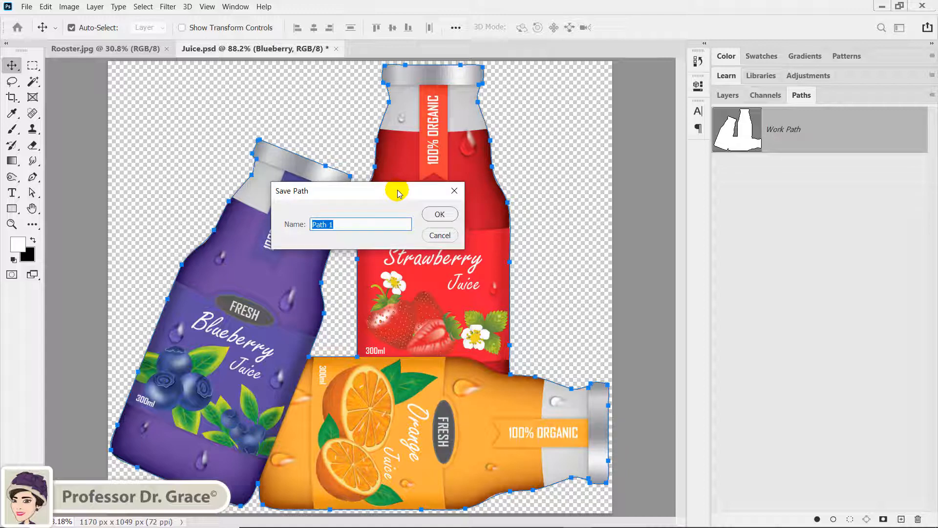
pyautogui.write('Bottles')
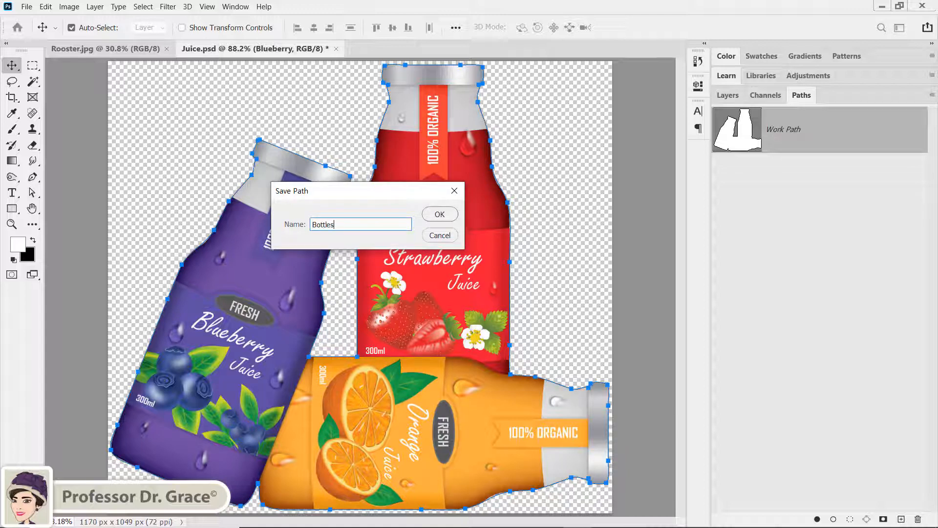
pyautogui.click(435, 214)
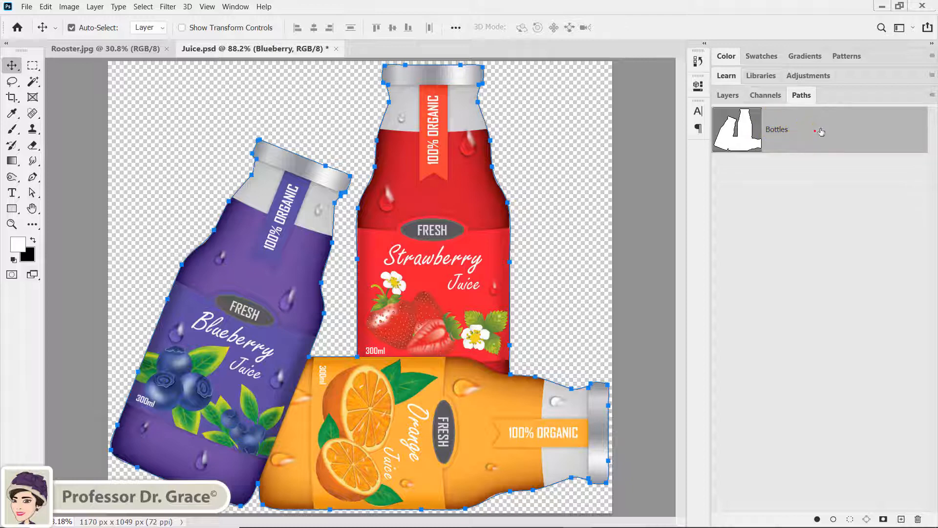
# Designate the Bottles path as the document's clipping path with a flatness of 1 device pixel
pyautogui.click(933, 96)
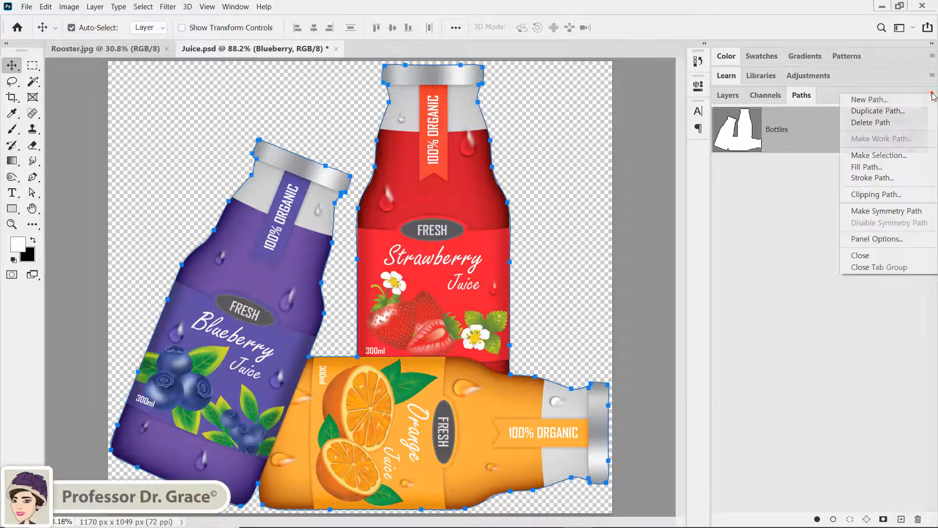
pyautogui.click(898, 194)
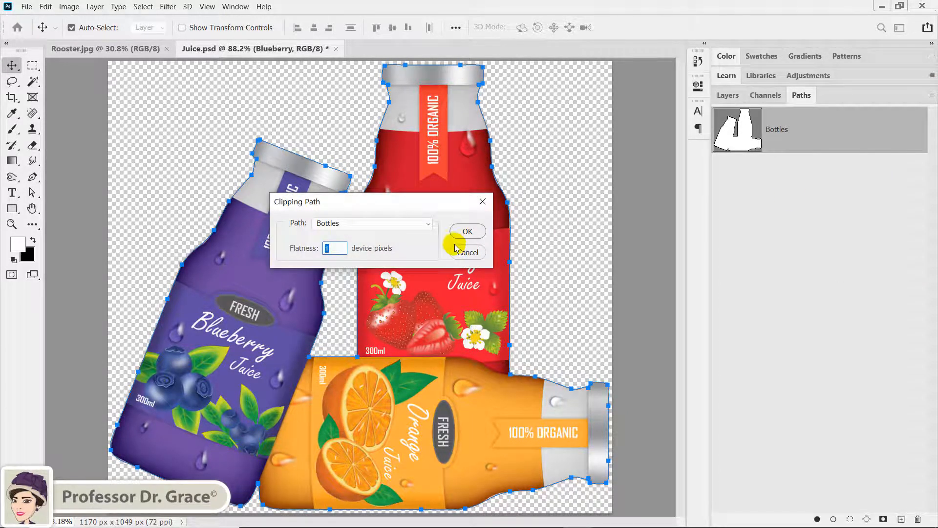
pyautogui.click(355, 224)
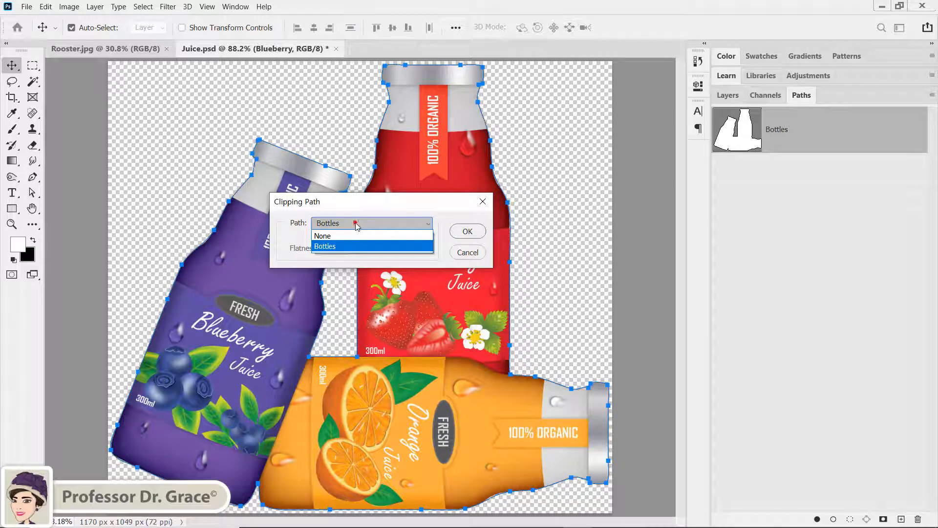
pyautogui.click(338, 247)
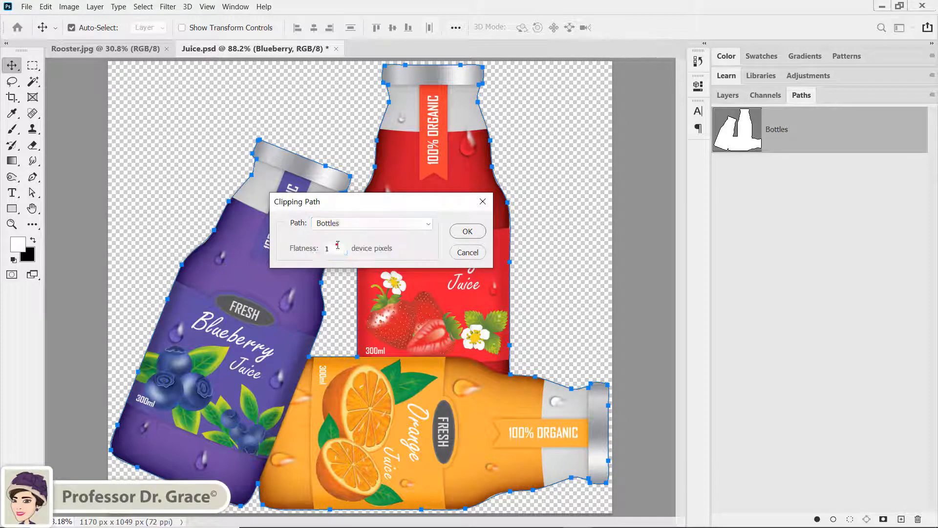
pyautogui.click(335, 247)
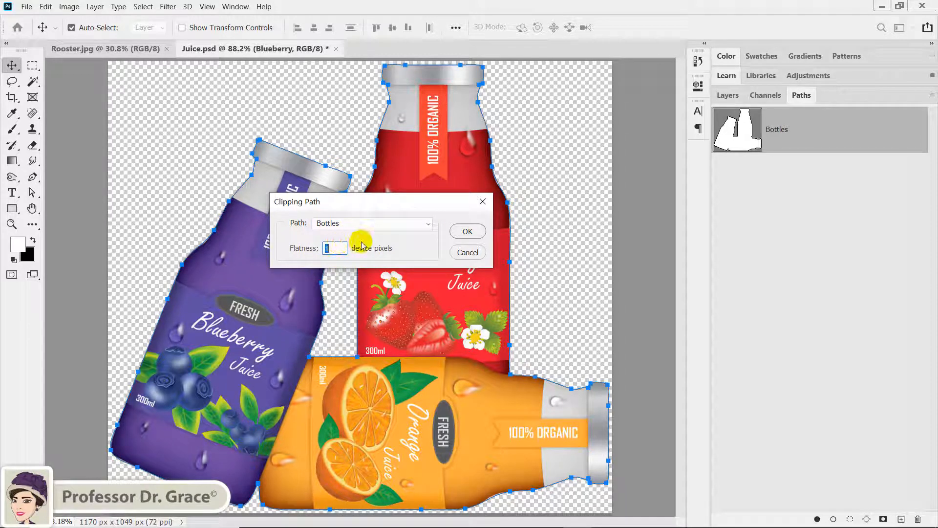
pyautogui.click(336, 248)
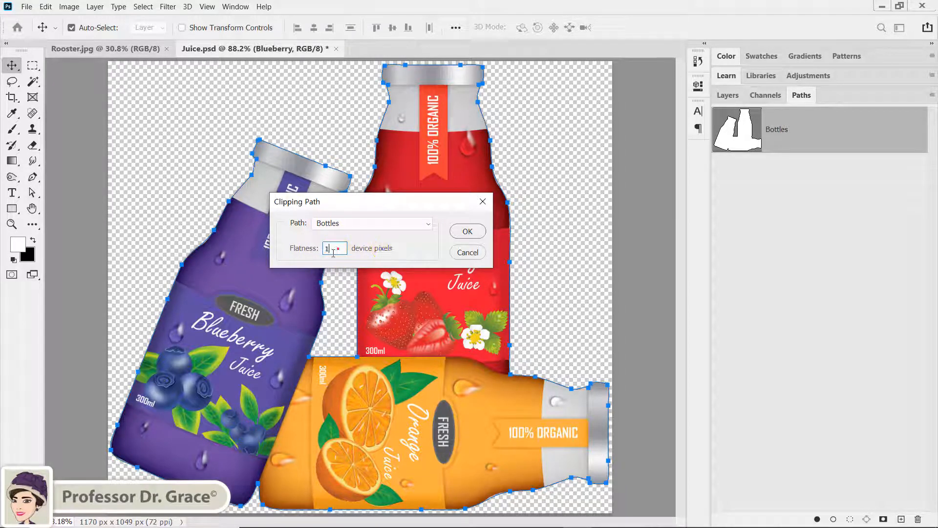
pyautogui.click(470, 232)
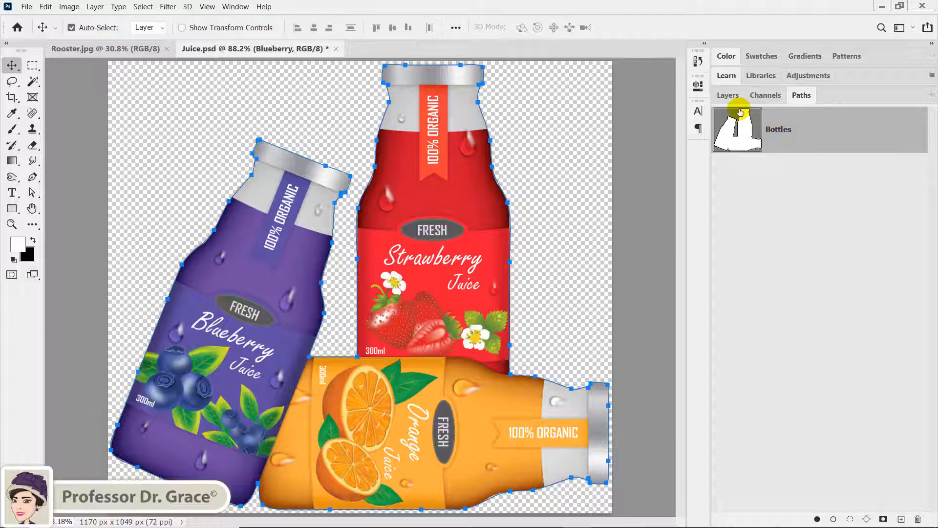
# Try to save Juice.psd on the computer in Photoshop format with its layers included
pyautogui.click(729, 97)
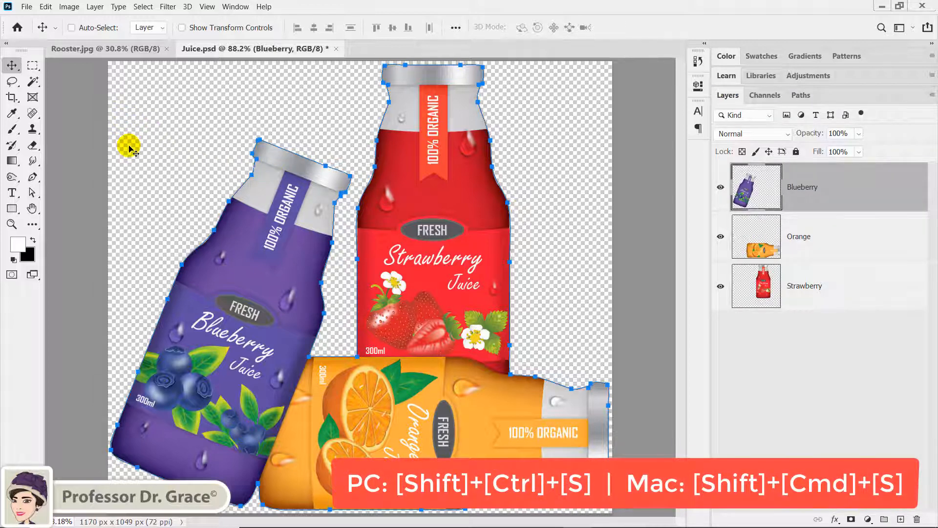
pyautogui.hotkey('shift', 'ctrl', 's')
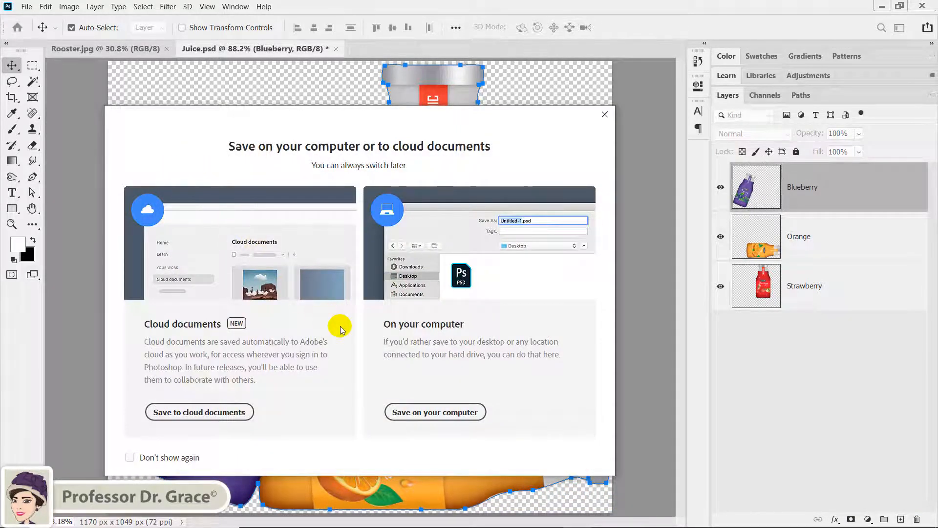
pyautogui.click(434, 412)
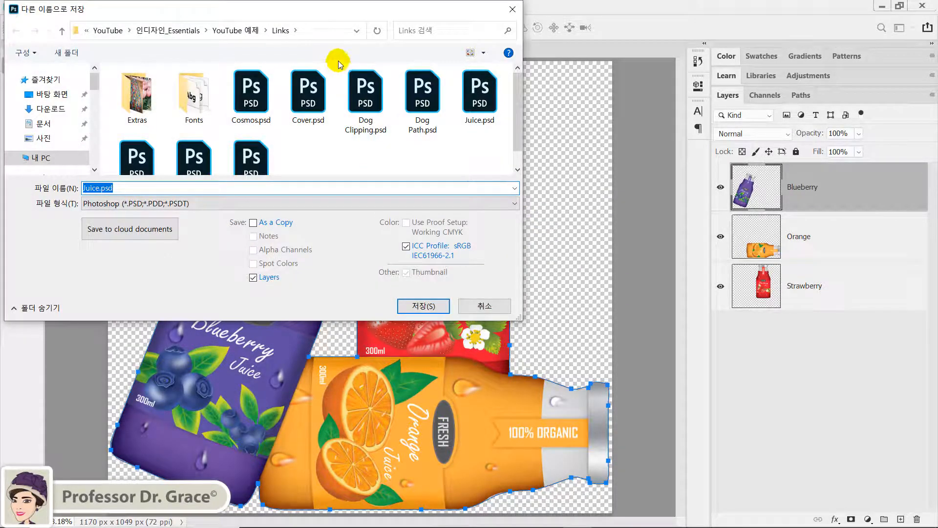
pyautogui.moveTo(309, 12); pyautogui.dragTo(406, 151)
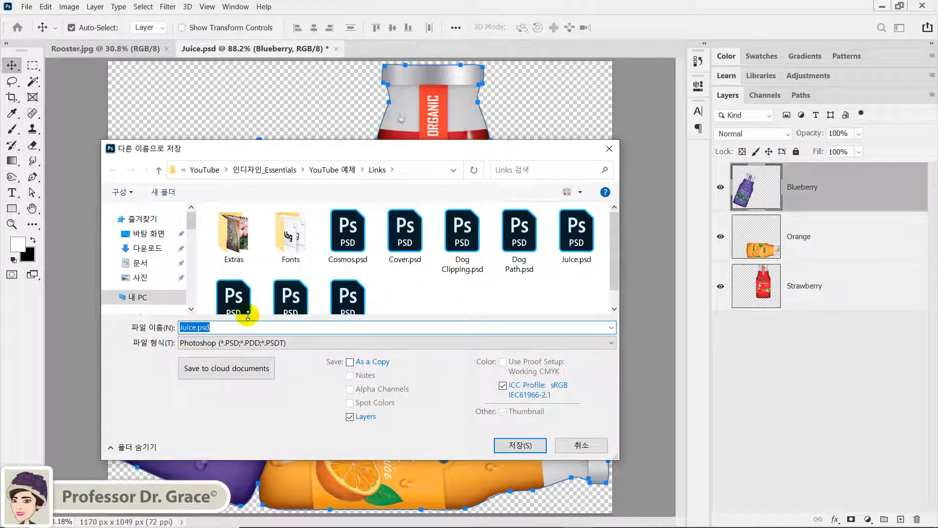
pyautogui.click(220, 344)
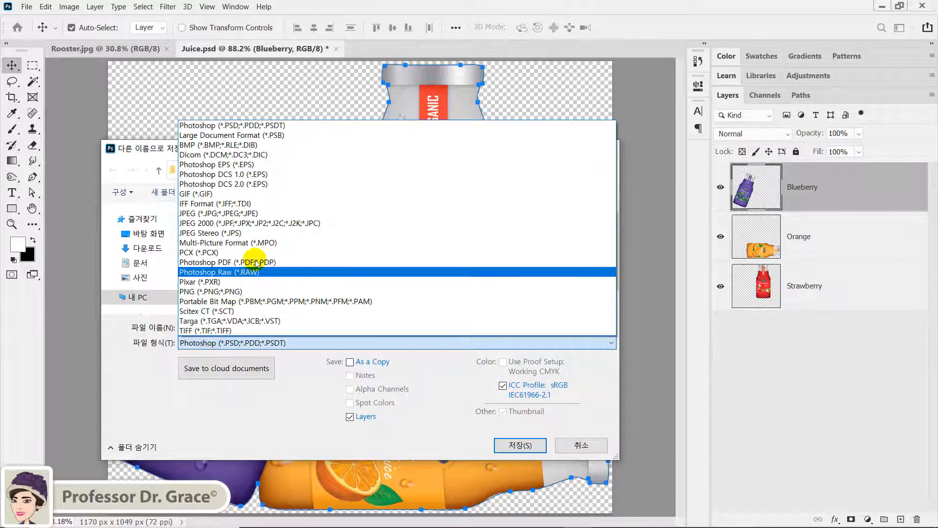
pyautogui.click(272, 126)
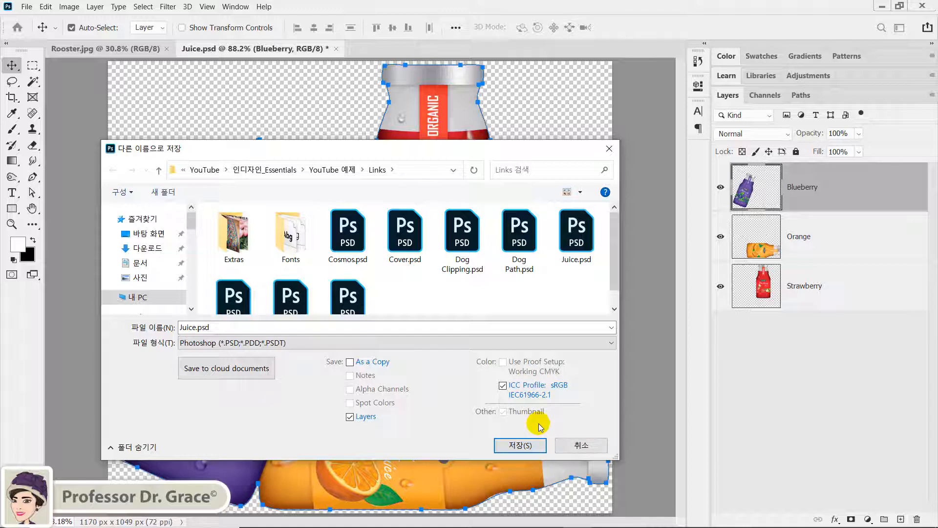
pyautogui.click(566, 447)
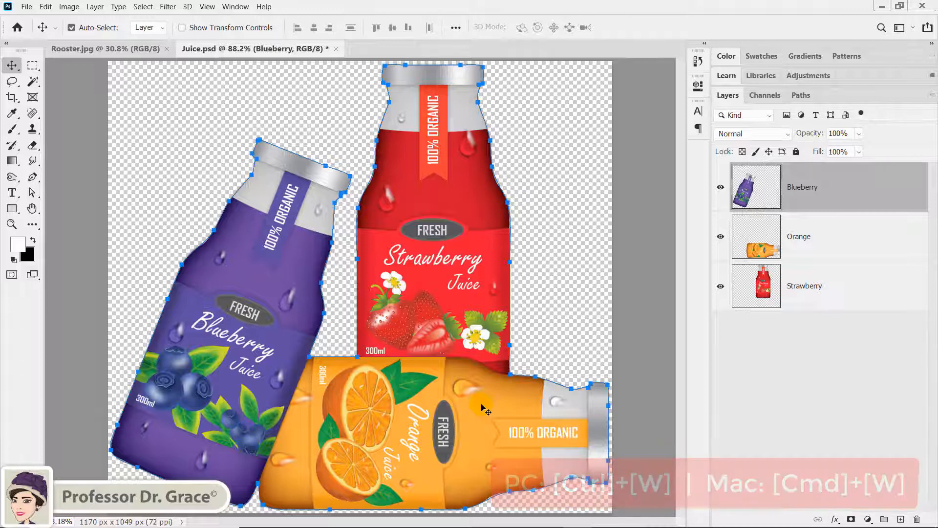
# Close Juice.psd without saving its changes and return to the Text Wrap document in InDesign
pyautogui.hotkey('ctrl', 'w')
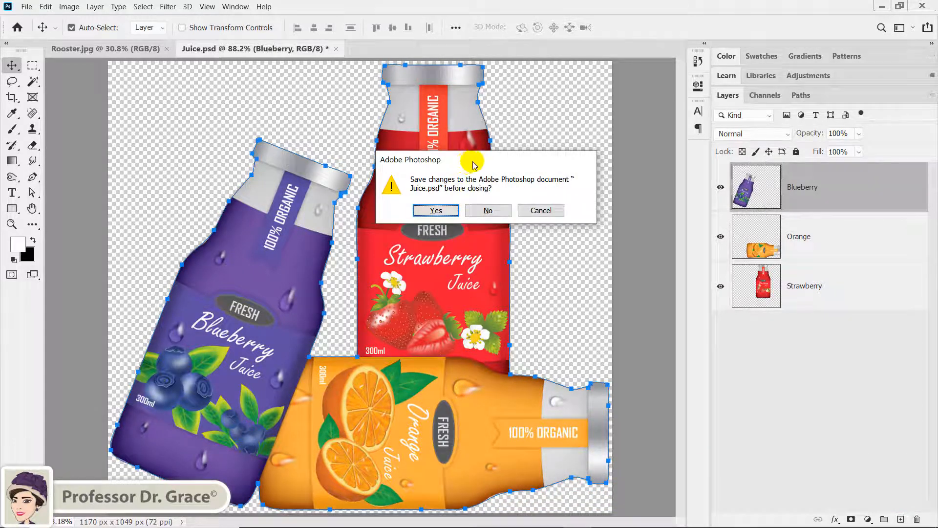
pyautogui.moveTo(474, 162); pyautogui.dragTo(352, 281)
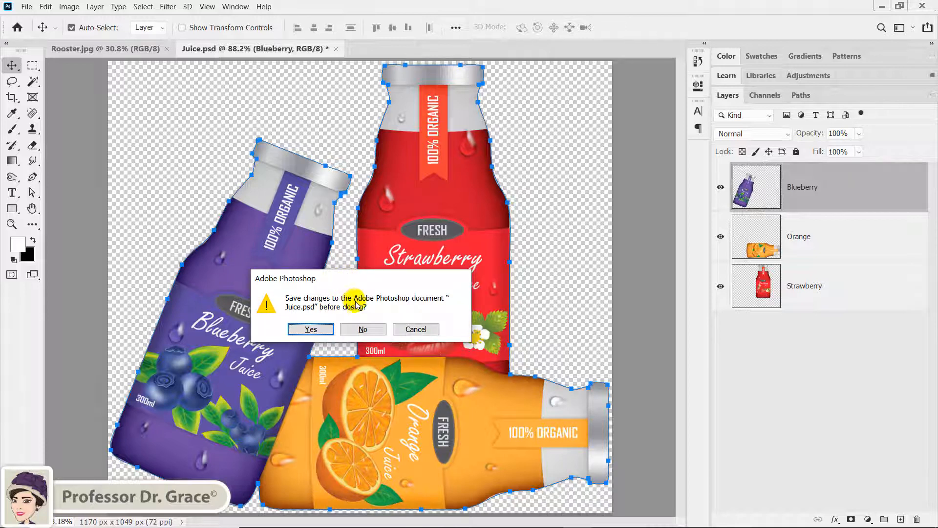
pyautogui.click(362, 330)
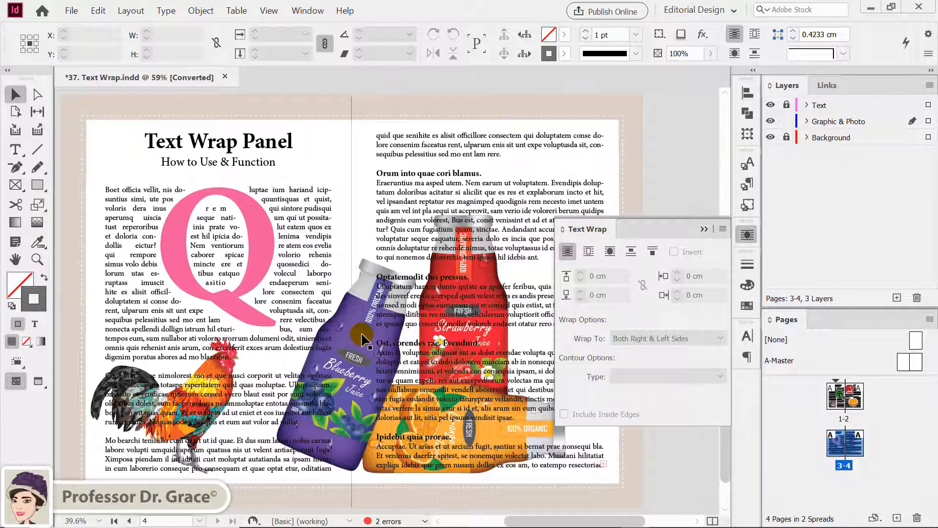
# Wrap the text around the rooster's object shape with a 0.3 cm offset and the Detect Edges contour type
pyautogui.click(210, 367)
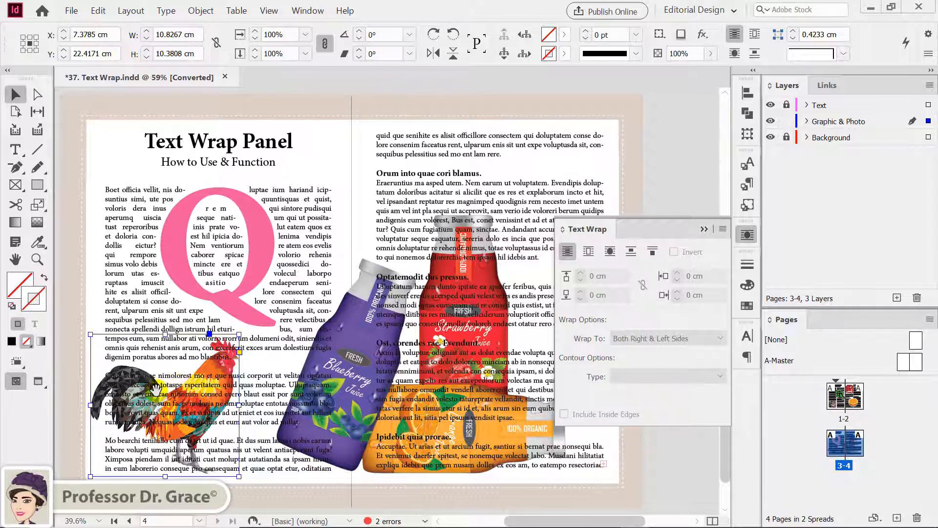
pyautogui.moveTo(148, 395); pyautogui.dragTo(106, 399)
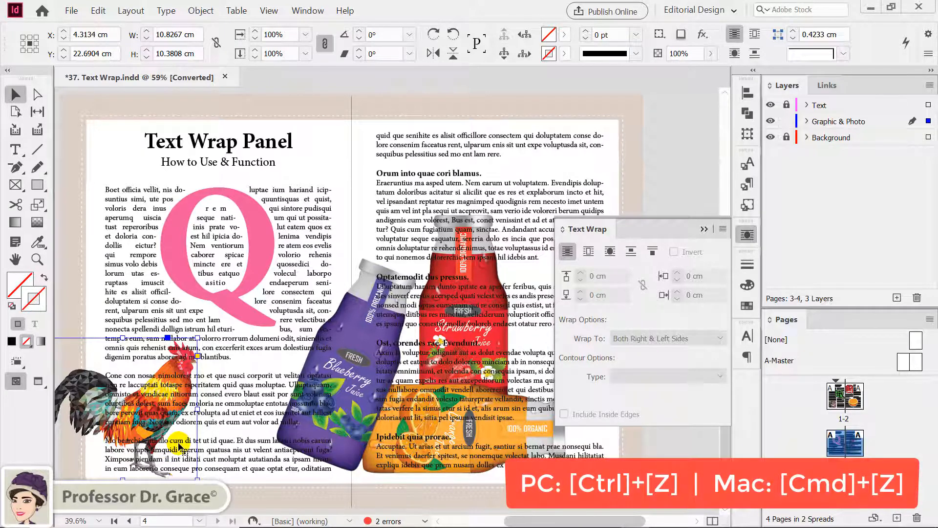
pyautogui.hotkey('ctrl', 'z')
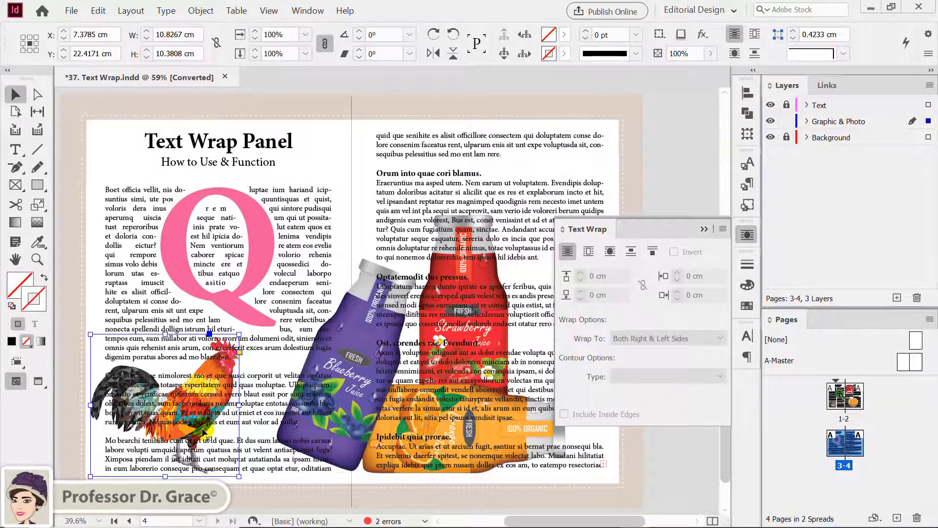
pyautogui.click(610, 255)
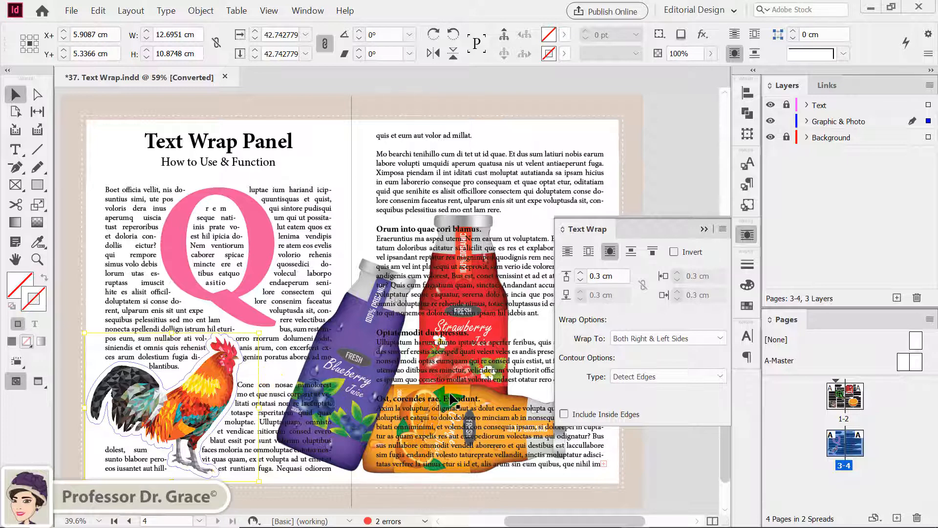
# Wrap the text around the juice bottles' object shape with a 0.3 cm offset and the Bounding Box contour type
pyautogui.click(464, 391)
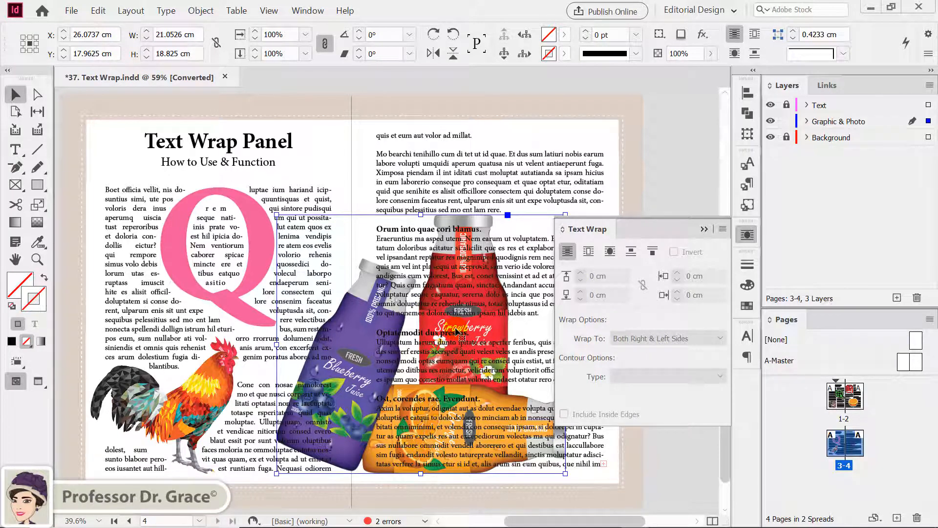
pyautogui.click(609, 251)
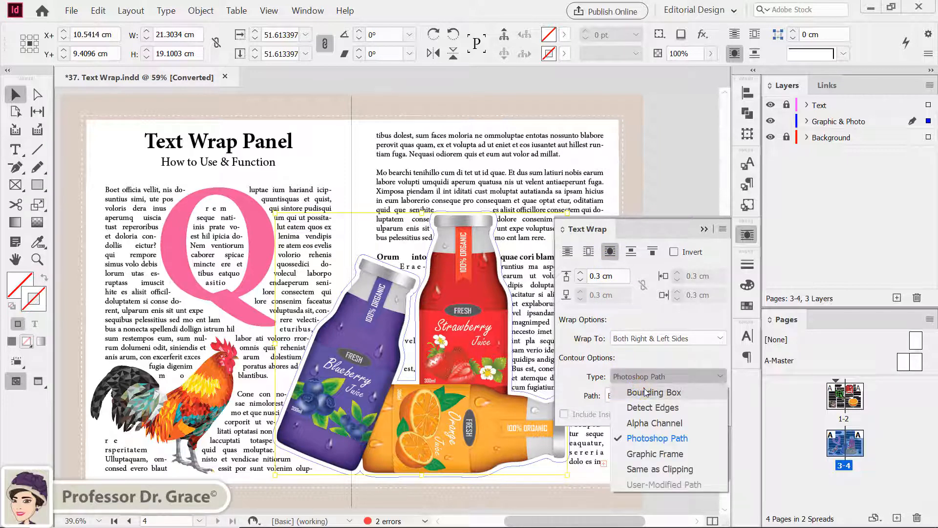
pyautogui.click(644, 391)
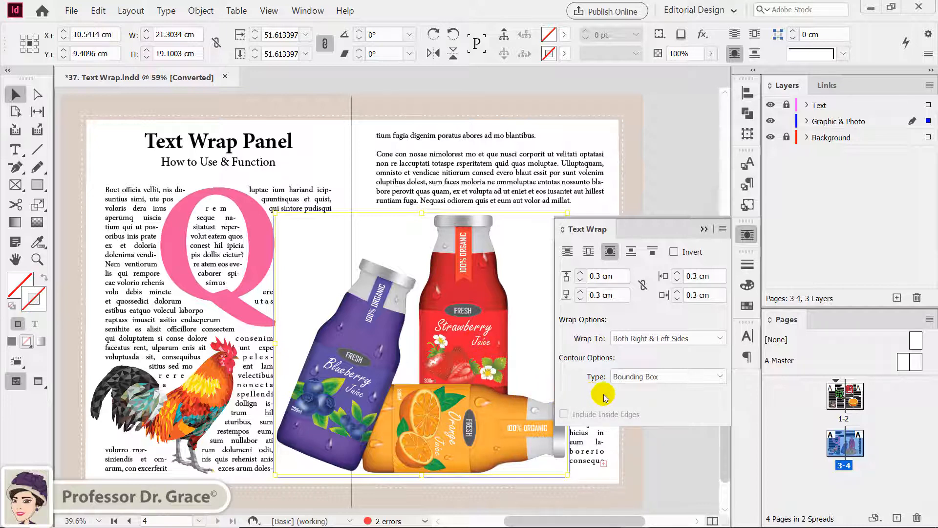
# Try the Detect Edges contour on the juice bottles, followed by Alpha Channel with Transparency as the alpha
pyautogui.click(719, 377)
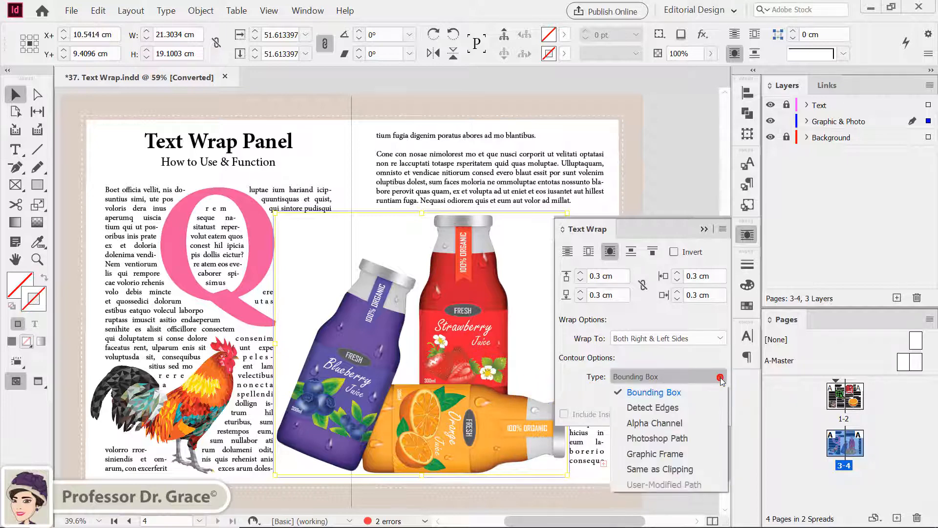
pyautogui.click(699, 406)
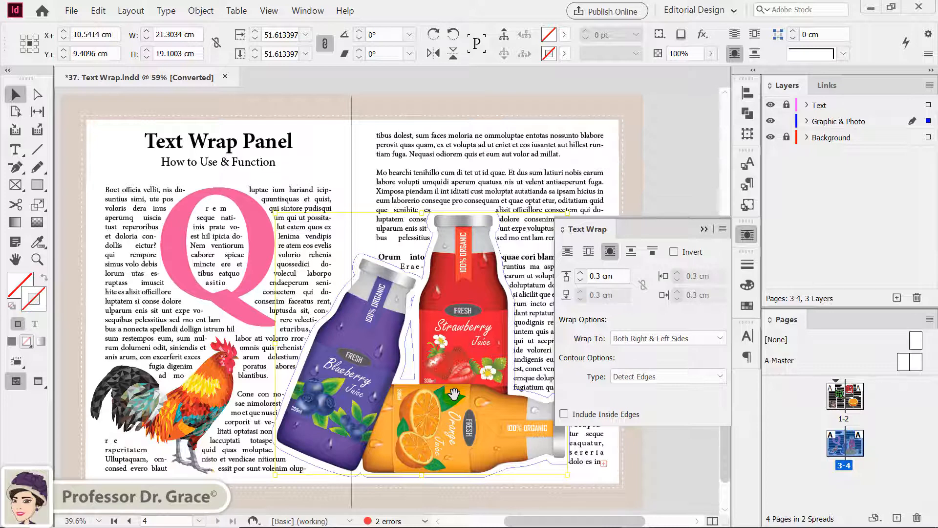
pyautogui.click(672, 377)
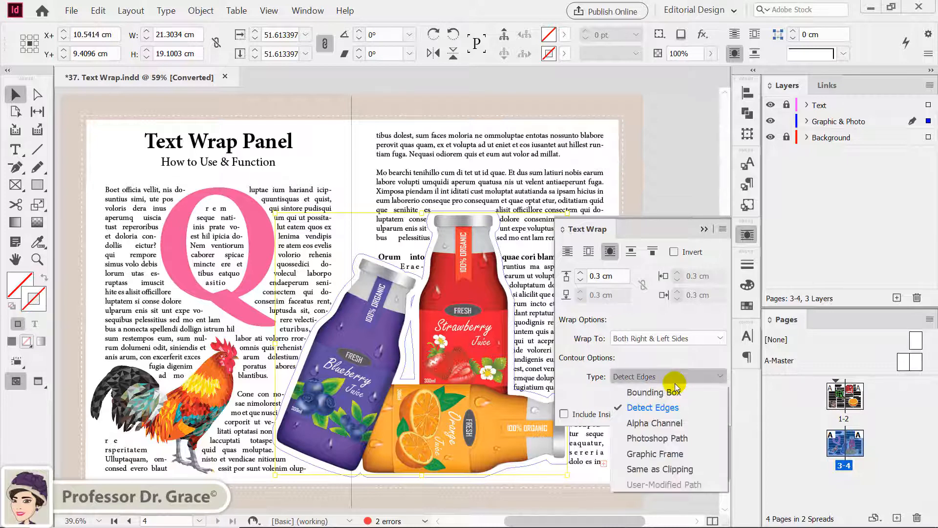
pyautogui.click(679, 423)
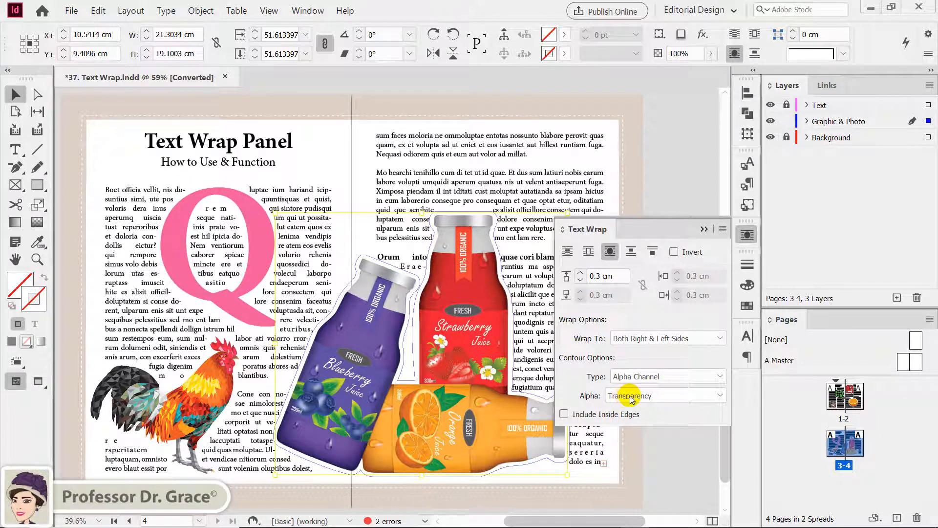
pyautogui.click(714, 396)
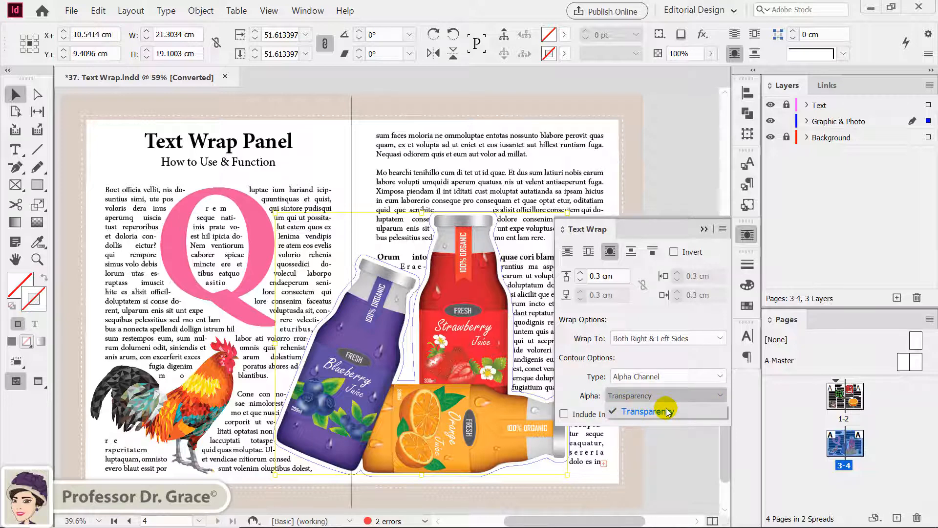
pyautogui.click(674, 392)
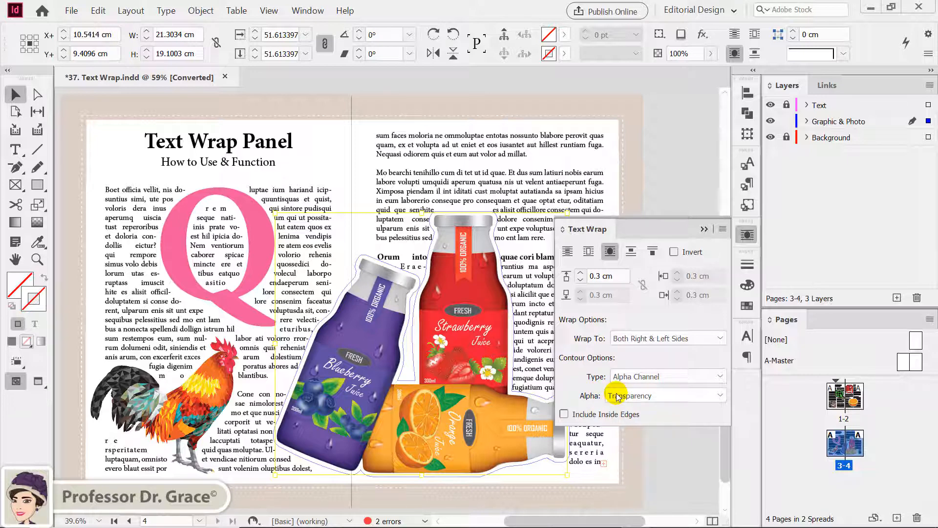
# Set the juice bottles' contour type to Photoshop Path using the Bottles path
pyautogui.click(721, 376)
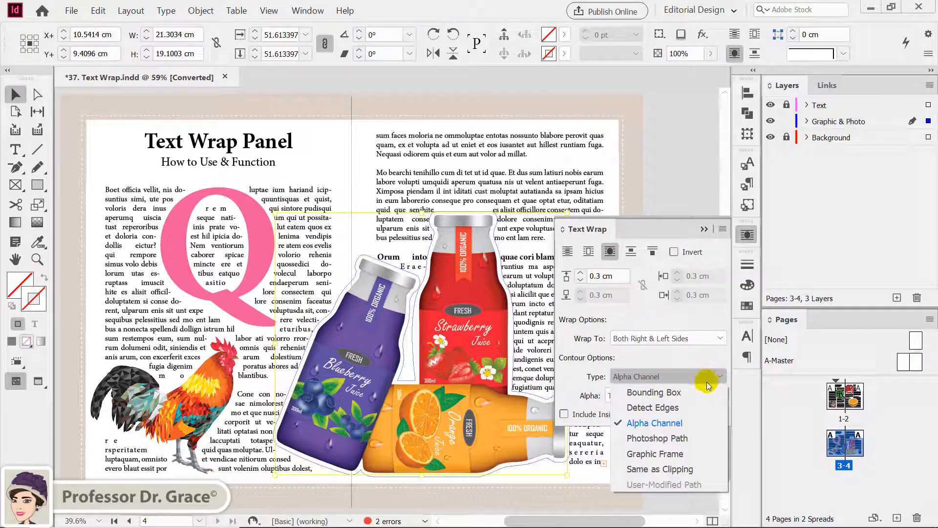
pyautogui.click(682, 436)
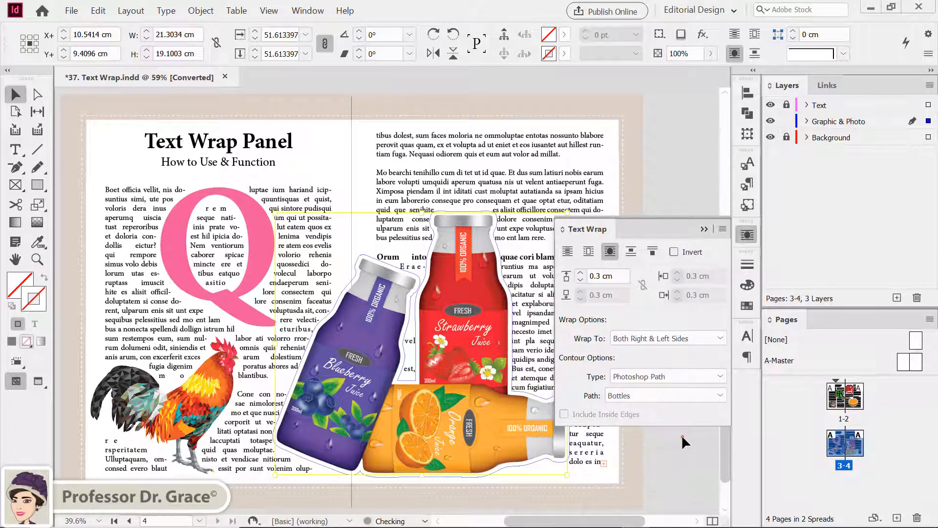
pyautogui.click(657, 396)
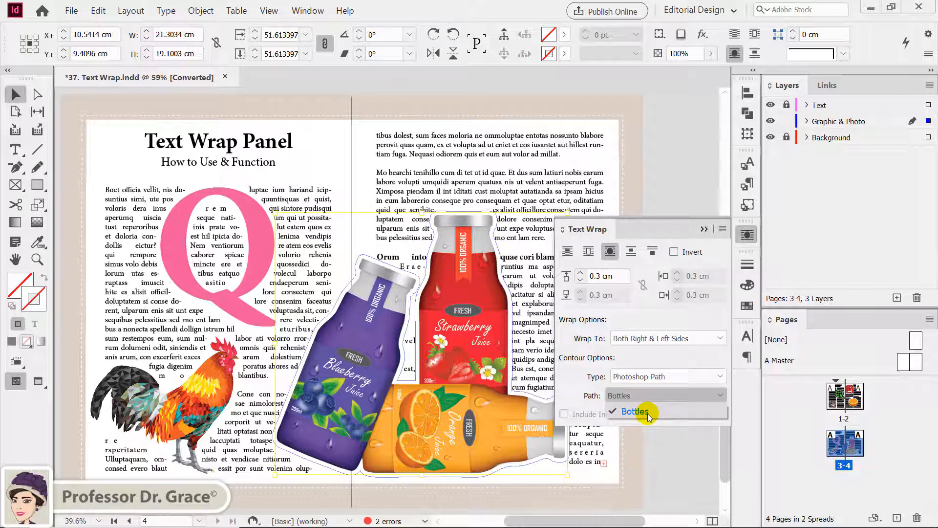
pyautogui.click(653, 400)
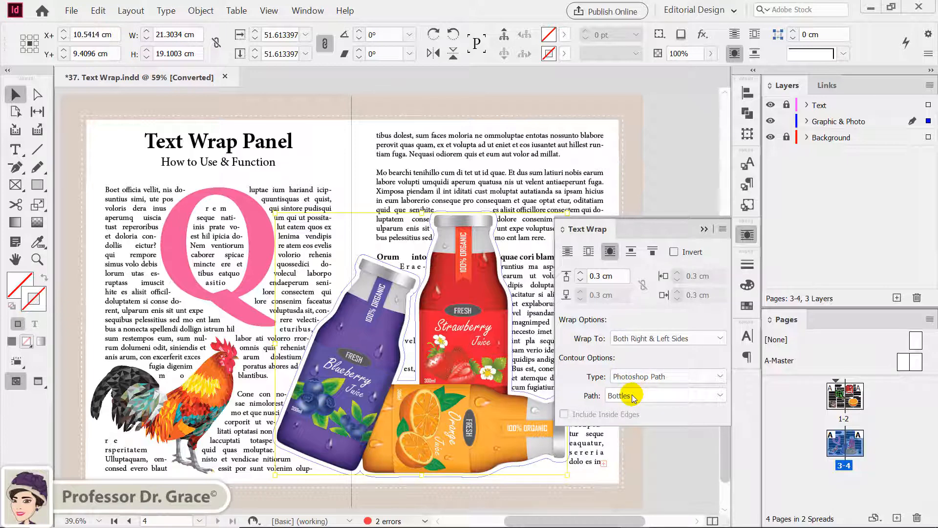
# Try the Graphic Frame contour type on the juice bottles' text wrap, and switch it to Same as Clipping
pyautogui.click(721, 376)
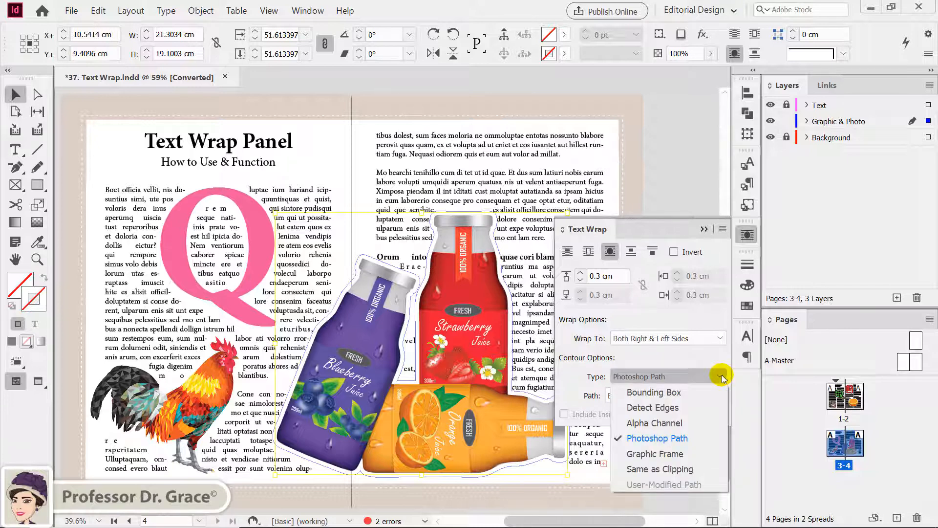
pyautogui.click(684, 453)
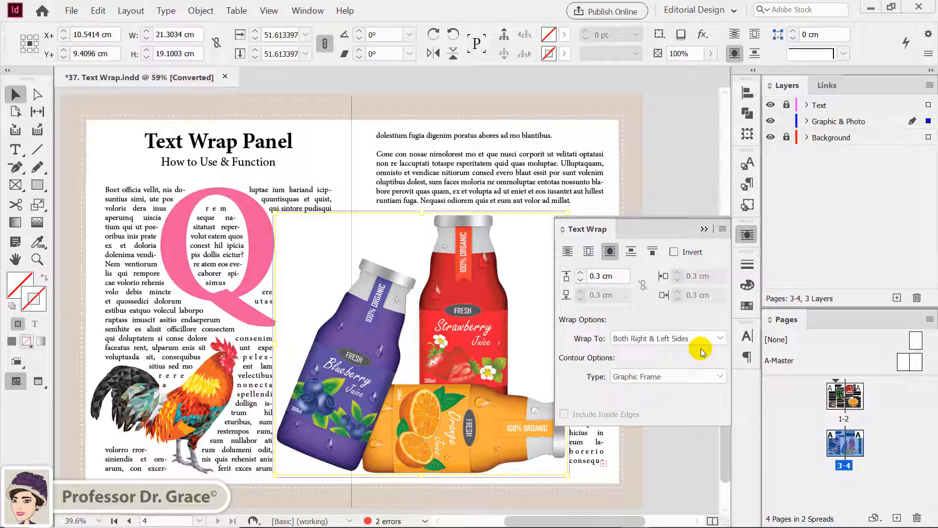
pyautogui.click(717, 377)
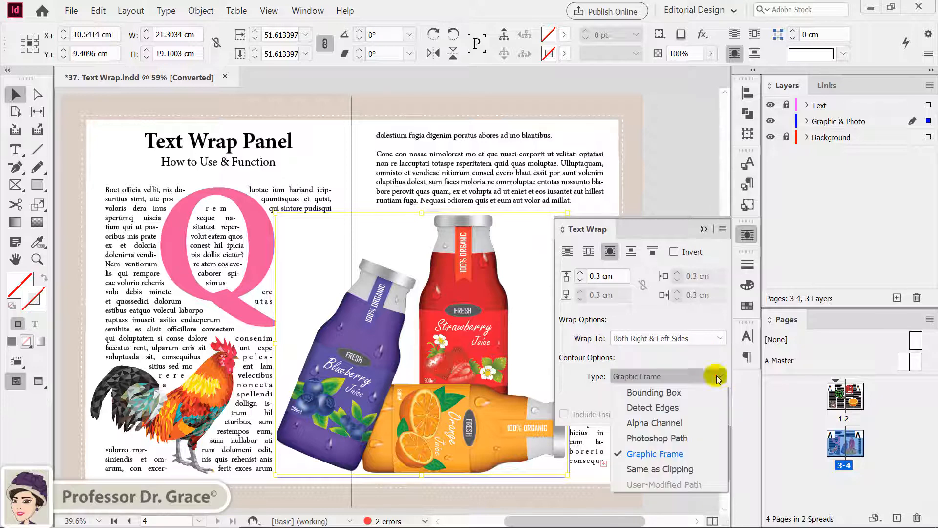
pyautogui.click(690, 469)
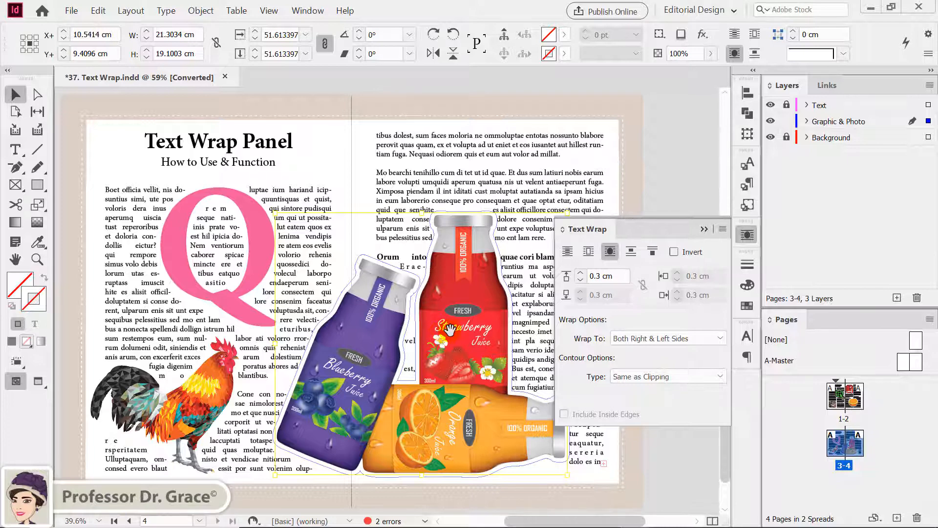
pyautogui.click(709, 377)
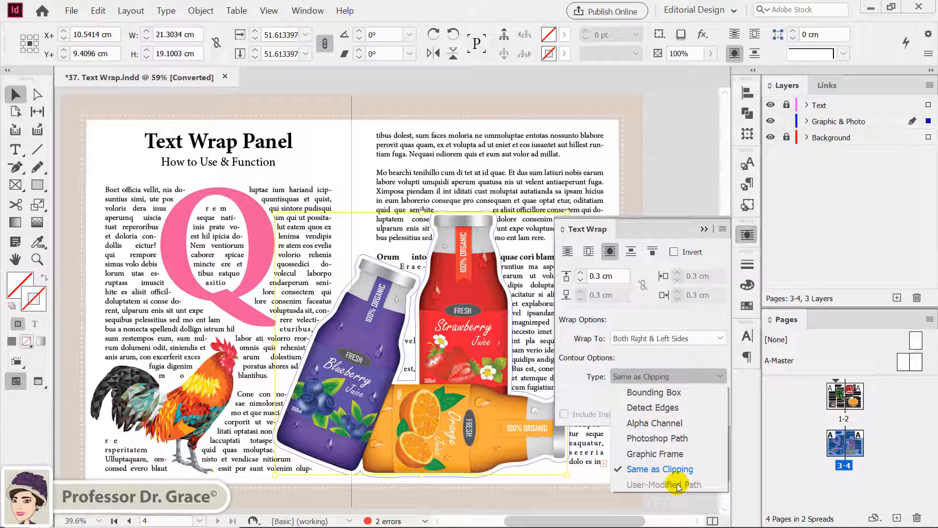
pyautogui.click(570, 378)
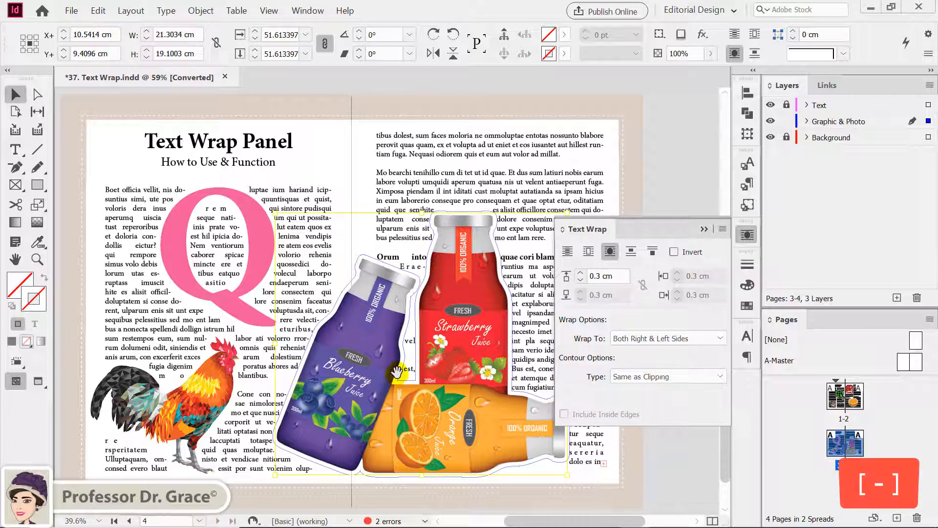
# Remove anchor points from the bottles' wrap contour in the gap between the blueberry and strawberry bottles with the Delete Anchor Point tool
pyautogui.press('-')
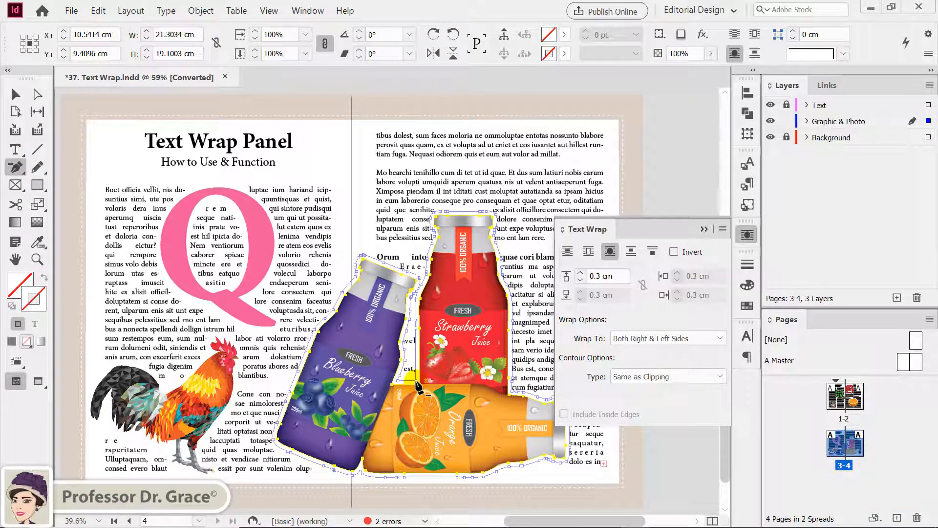
pyautogui.click(416, 381)
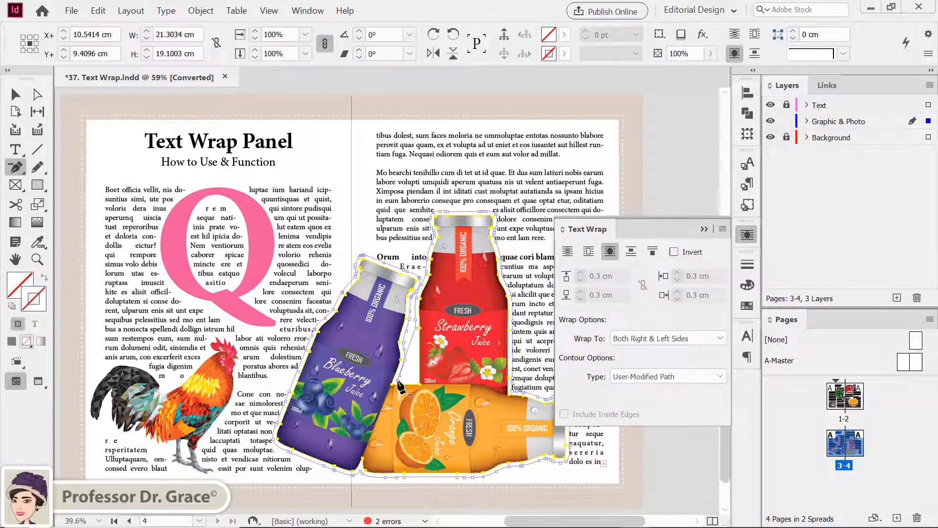
pyautogui.click(399, 376)
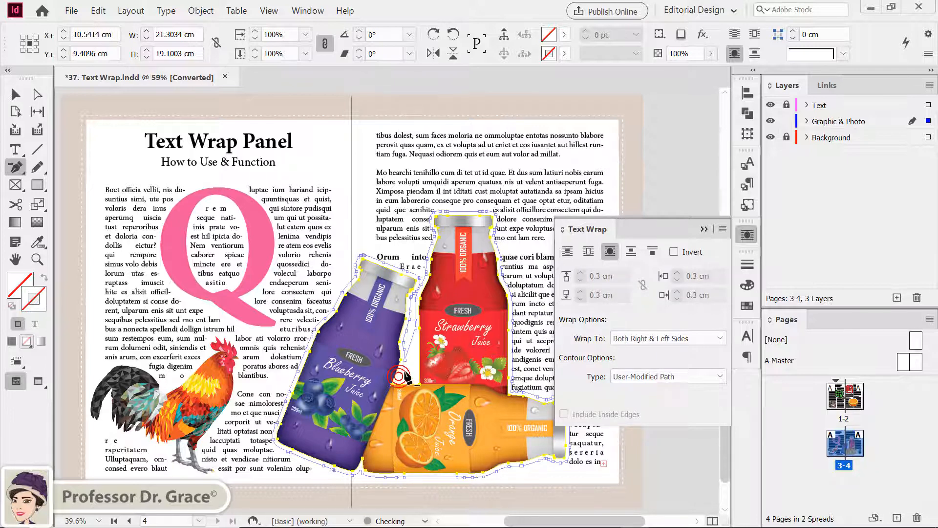
pyautogui.click(405, 361)
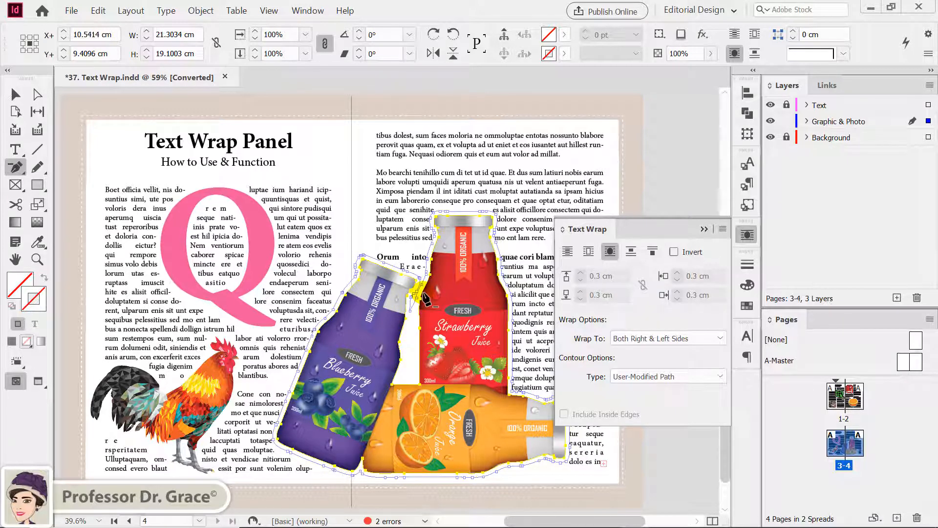
pyautogui.click(16, 96)
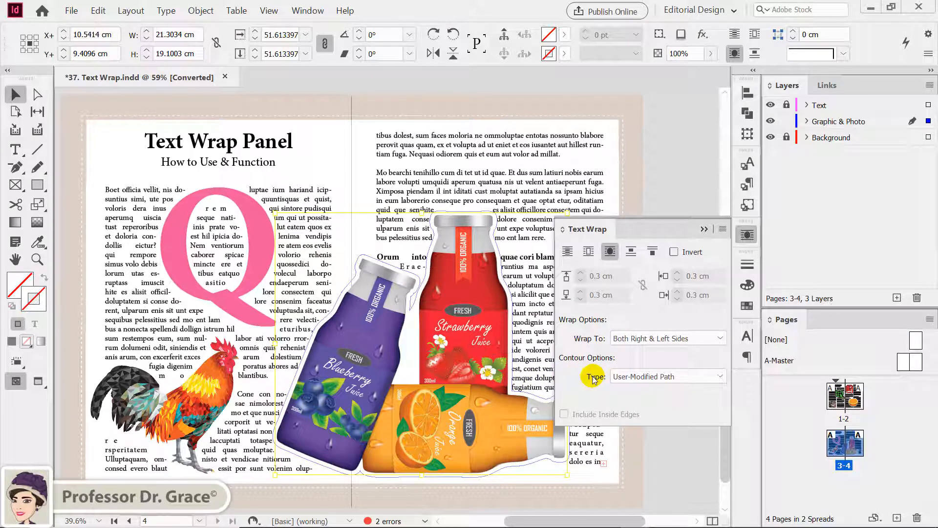
# Deselect the juice bottles and close the text wrap settings to show the finished spread
pyautogui.click(718, 378)
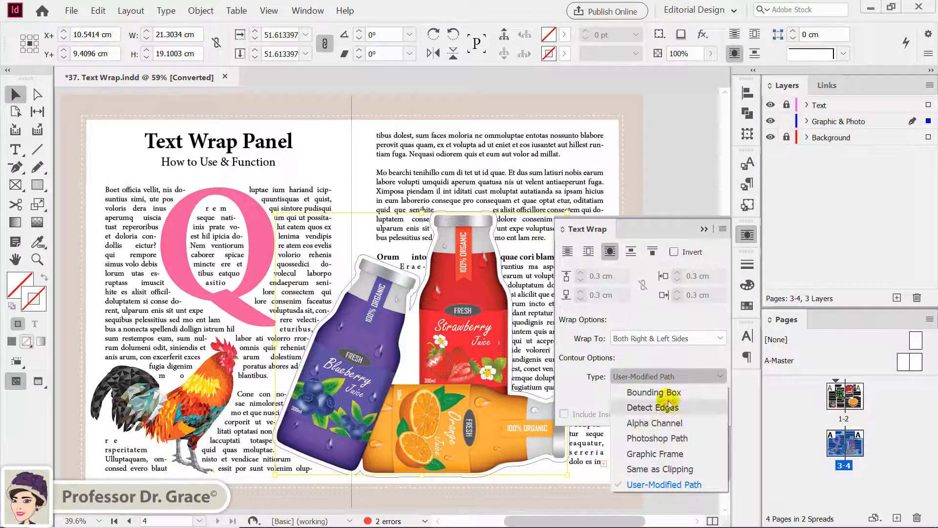
pyautogui.click(673, 377)
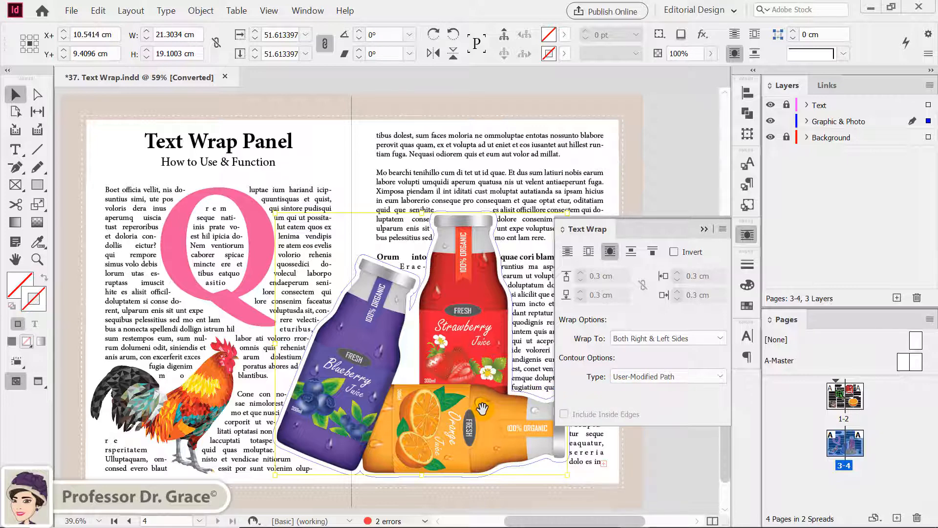
pyautogui.click(547, 483)
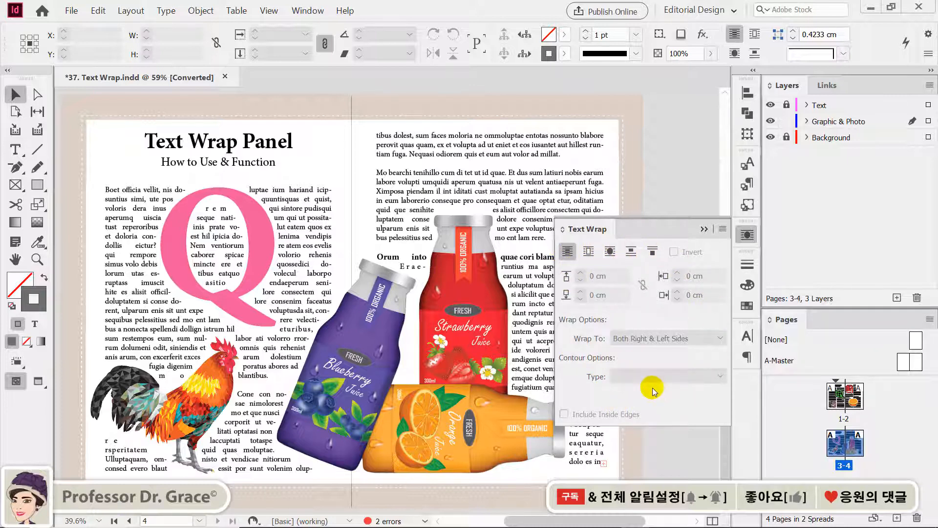
pyautogui.click(703, 229)
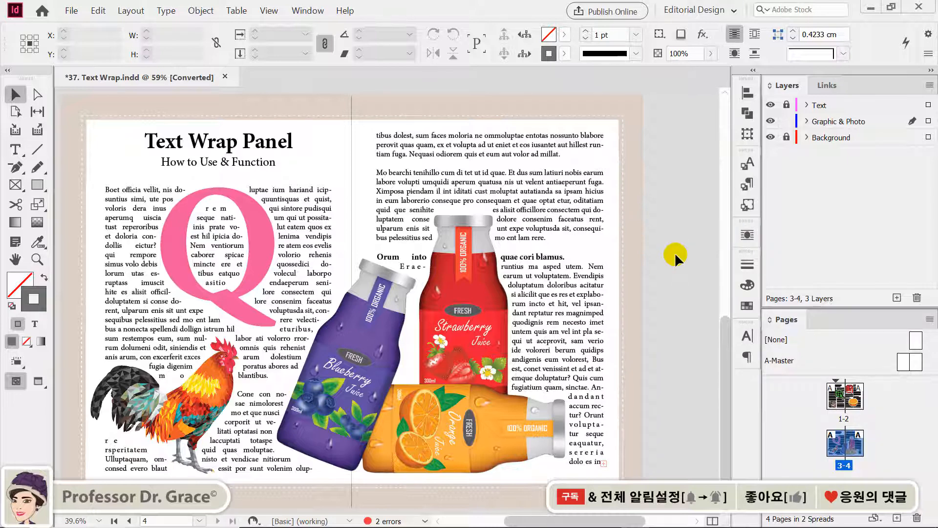
pyautogui.hscroll(-2, 674, 254)
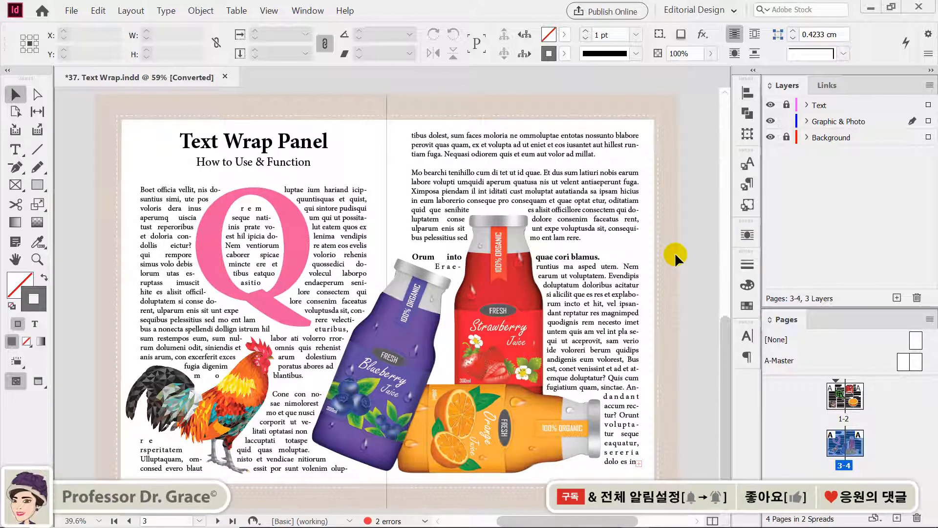